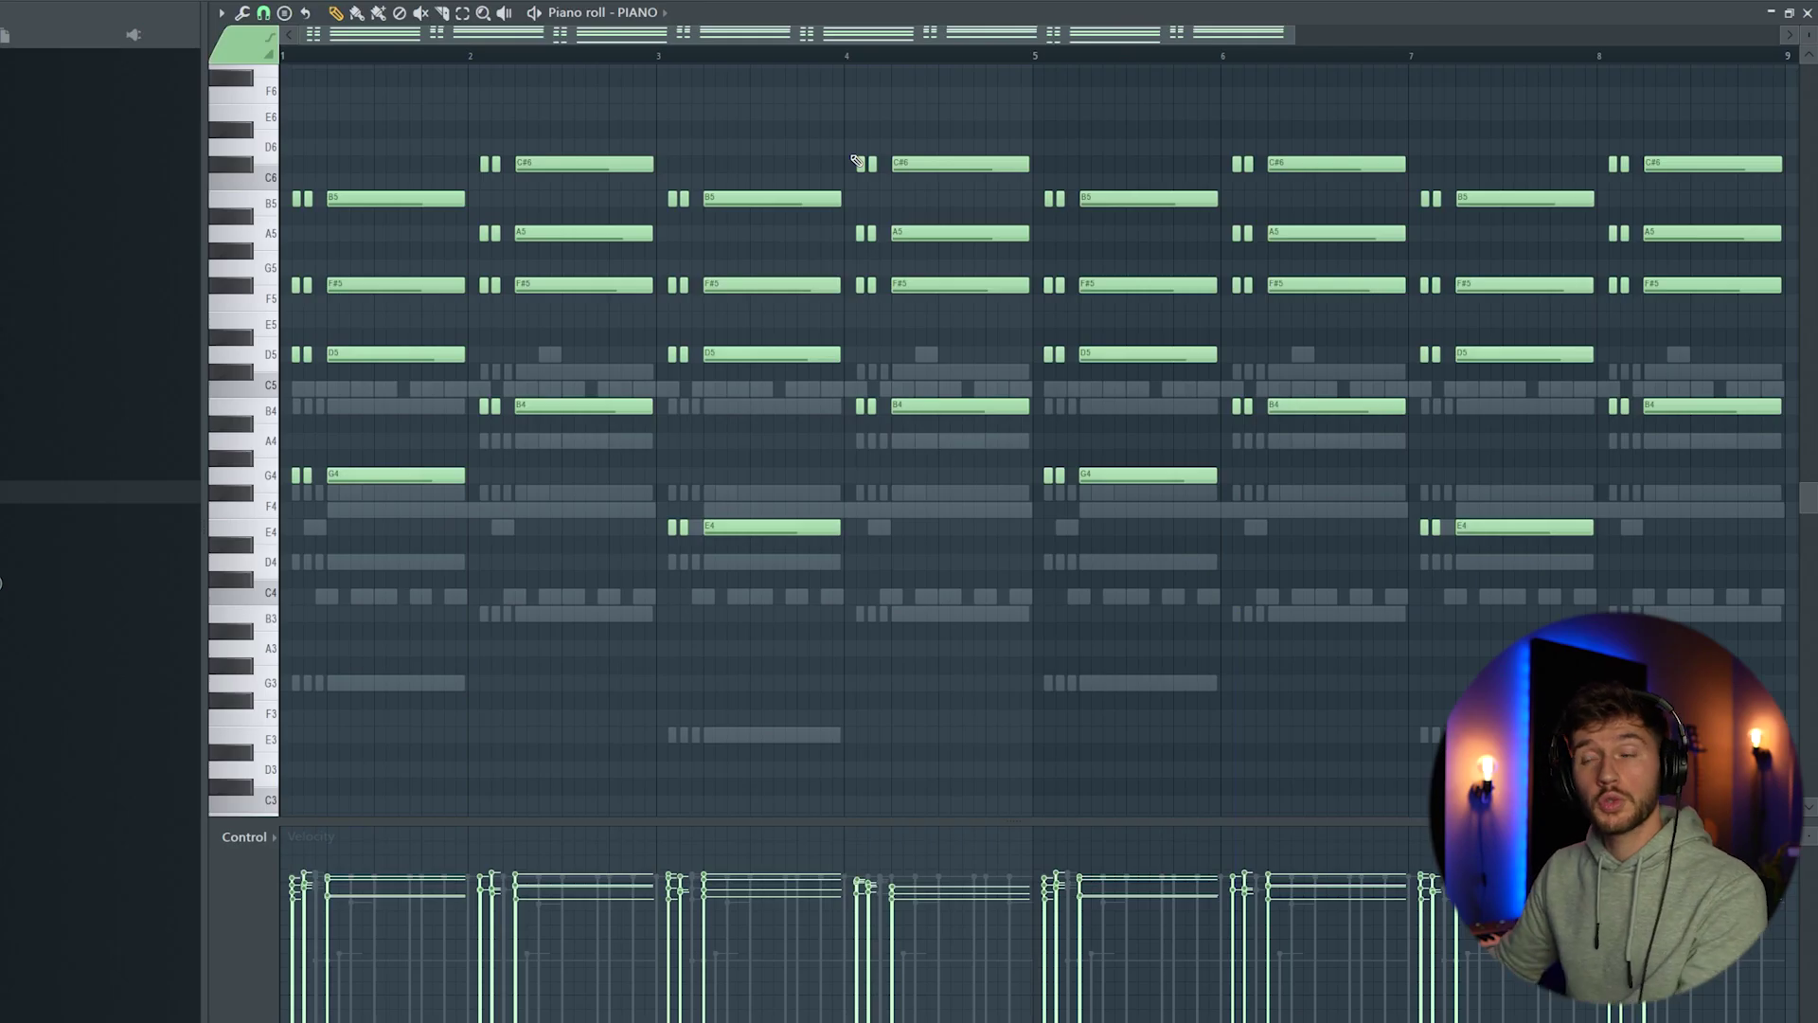
Audition the PIANO chord pattern, then clone the PIANO channel into an empty PIANO #2.
key("space")
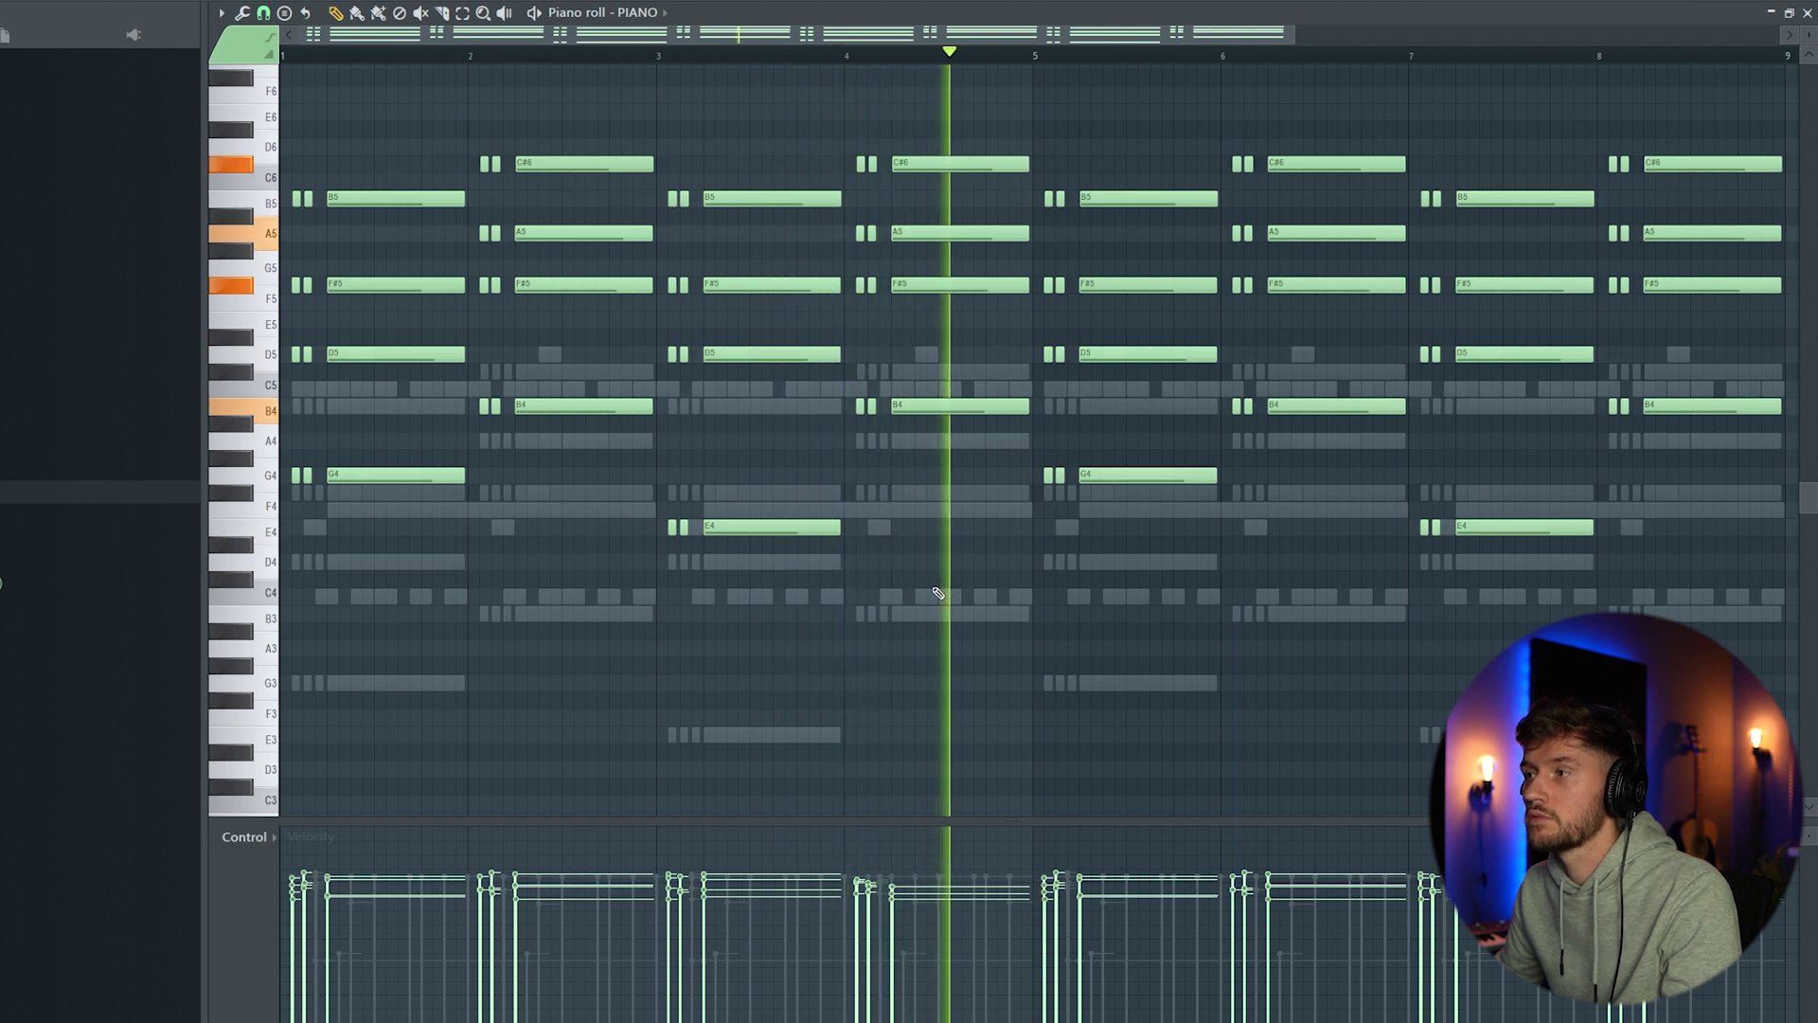
key("space")
key("F6")
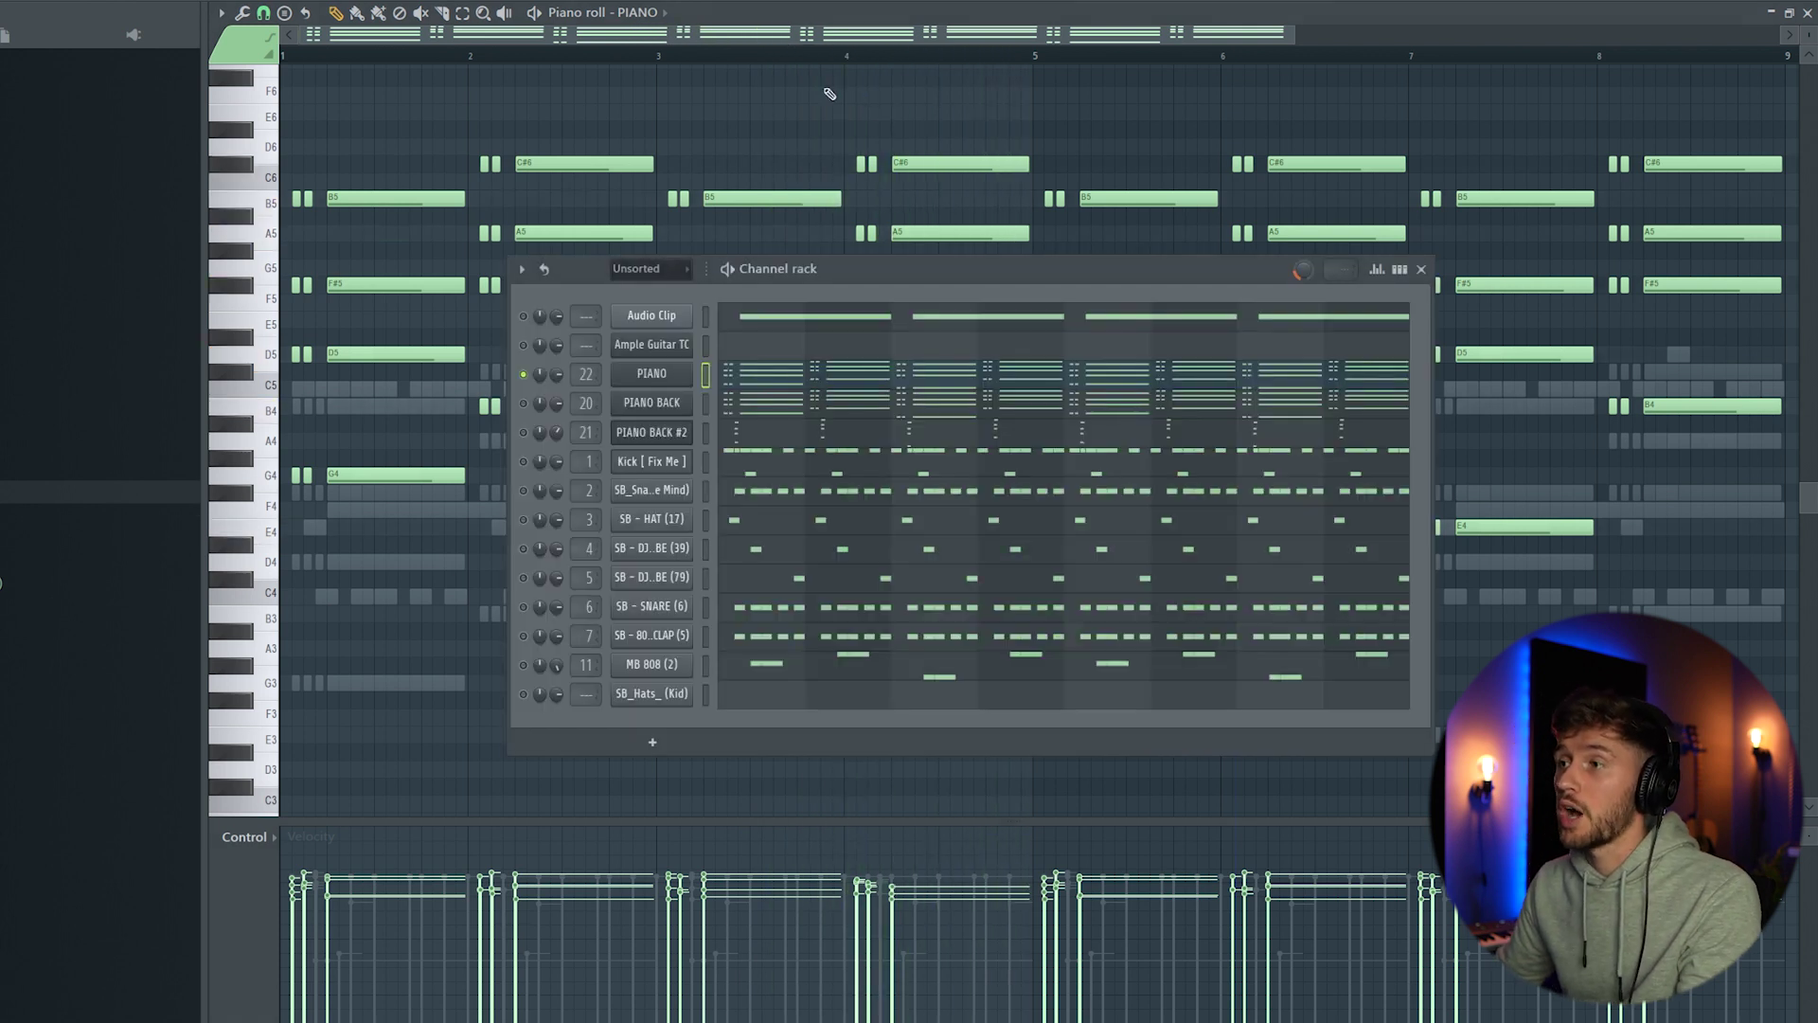
right_click(661, 381)
left_click(739, 528)
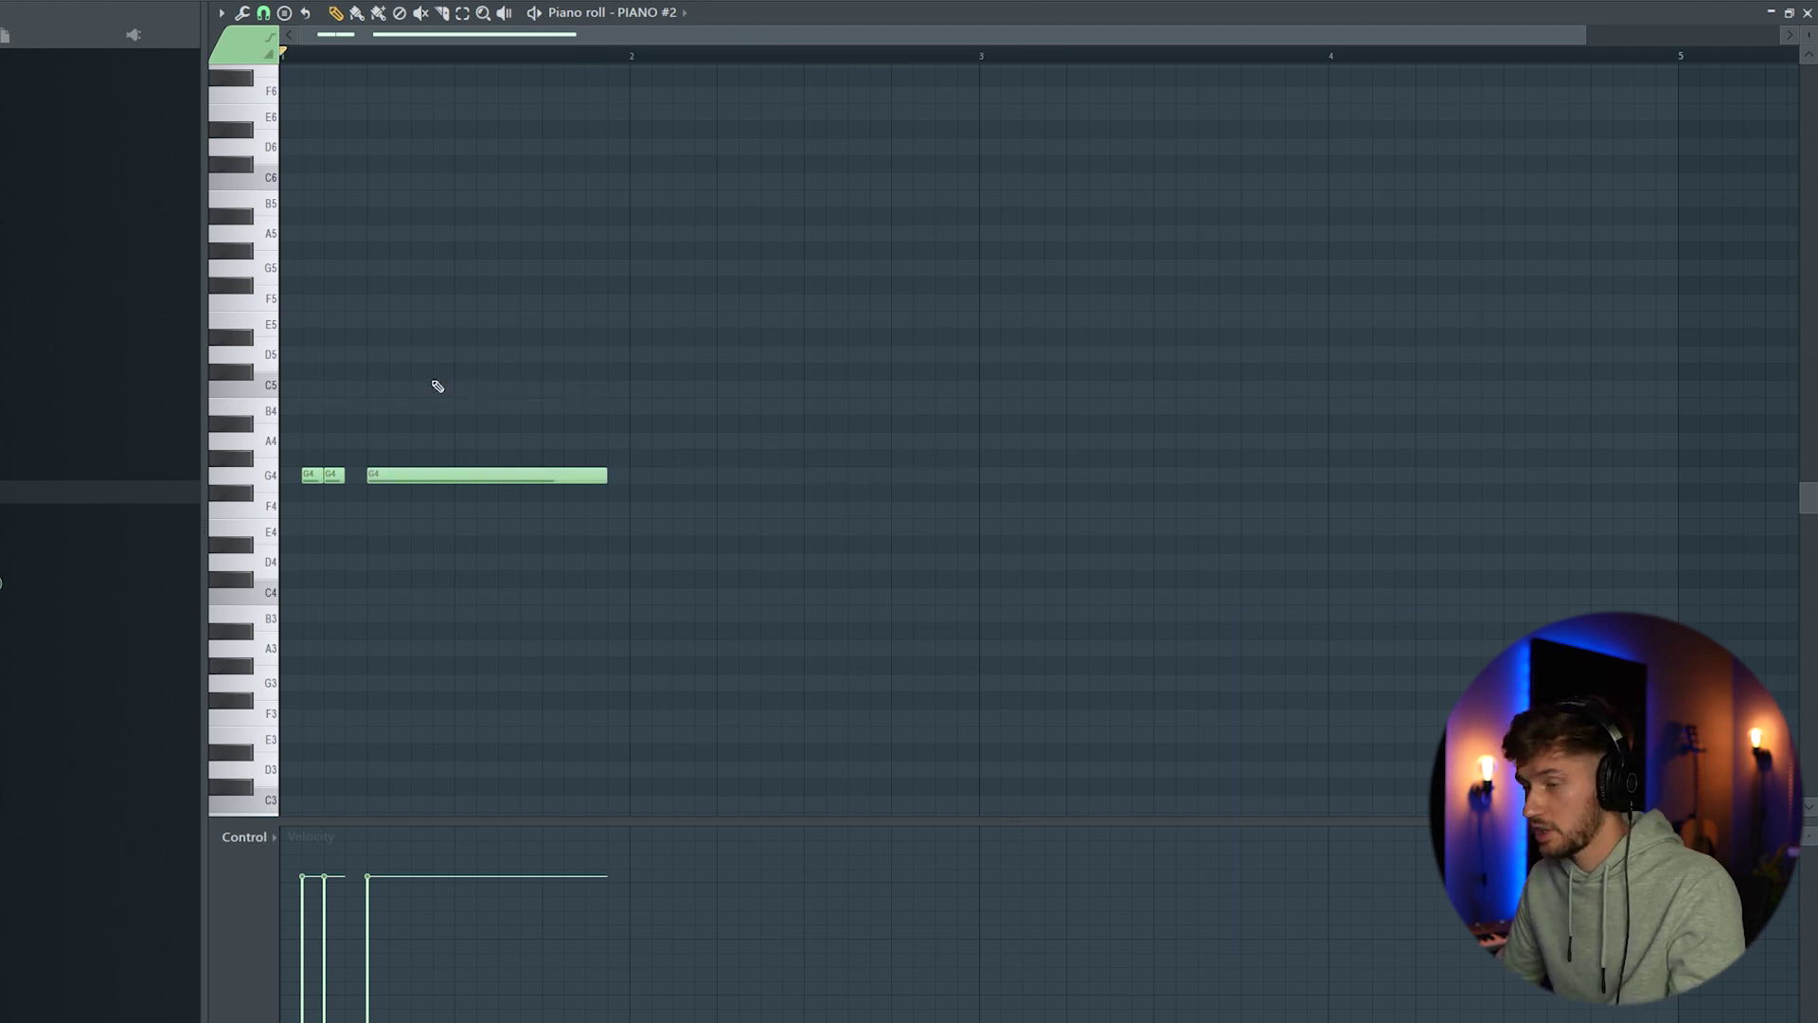
Stack the bar-1 chord as G4–D5–F#5–B5 and play it back.
left_click_drag(393, 478, 387, 367)
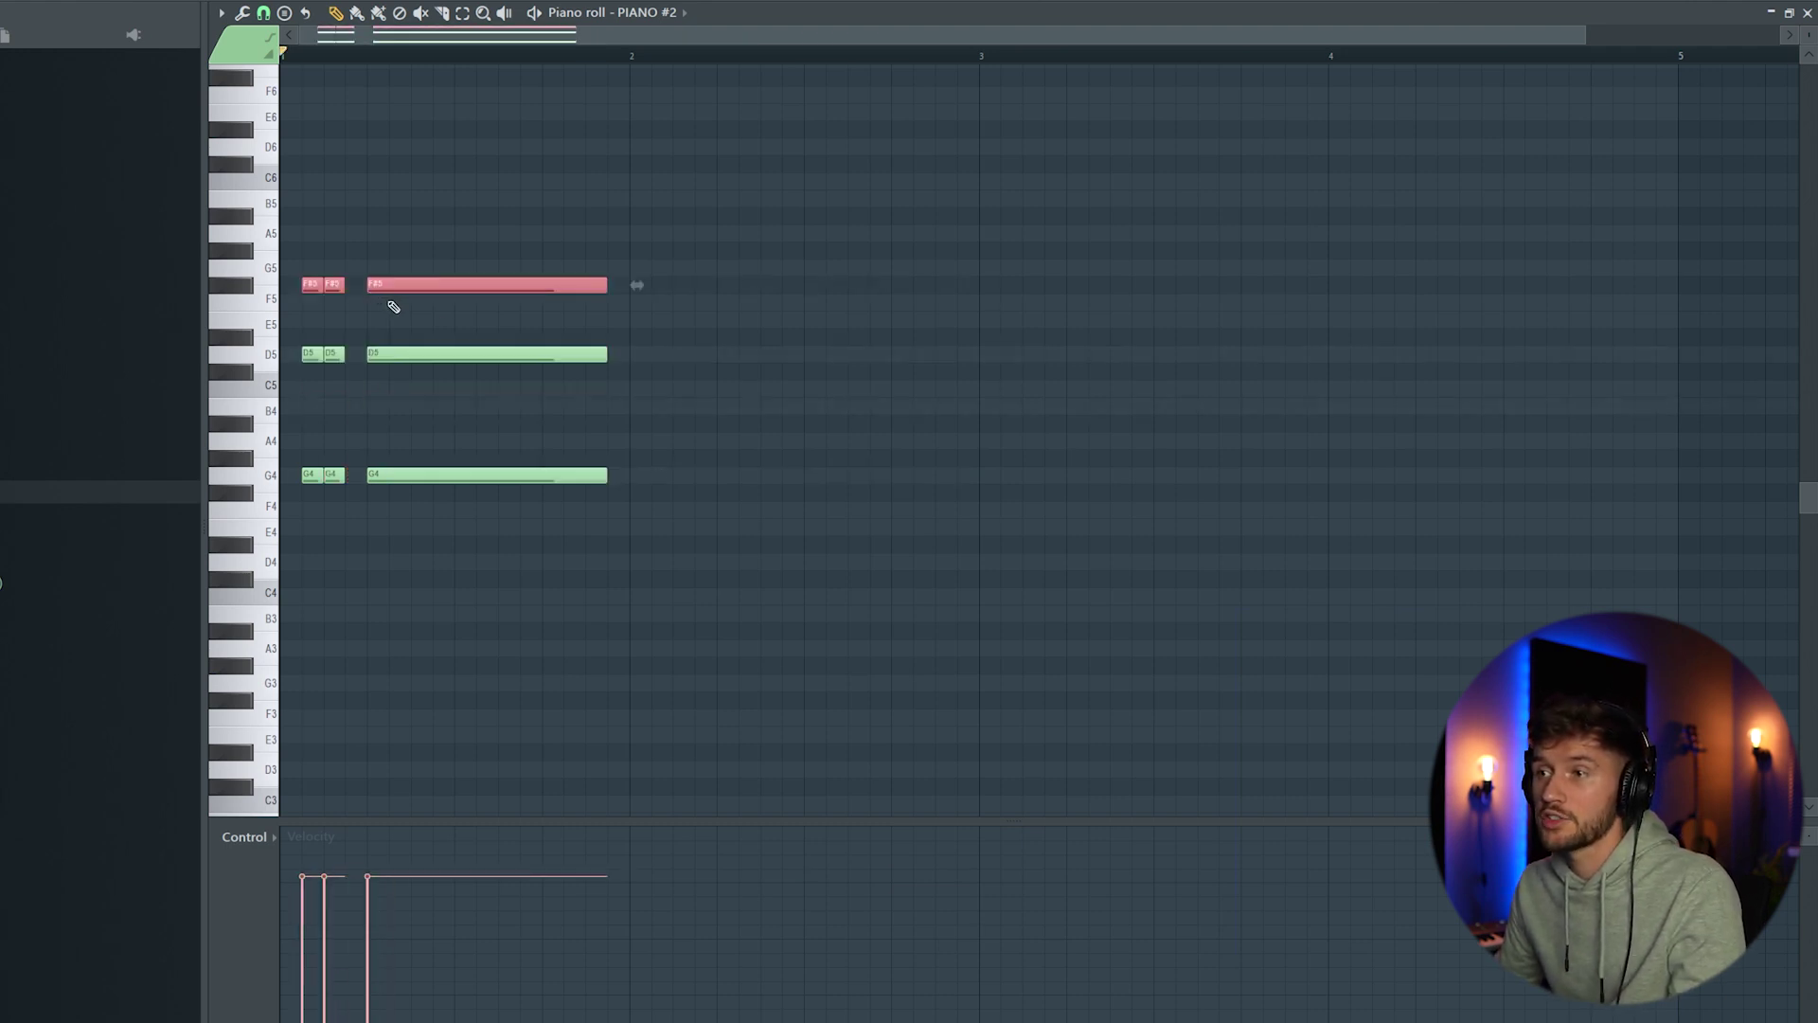
key("space")
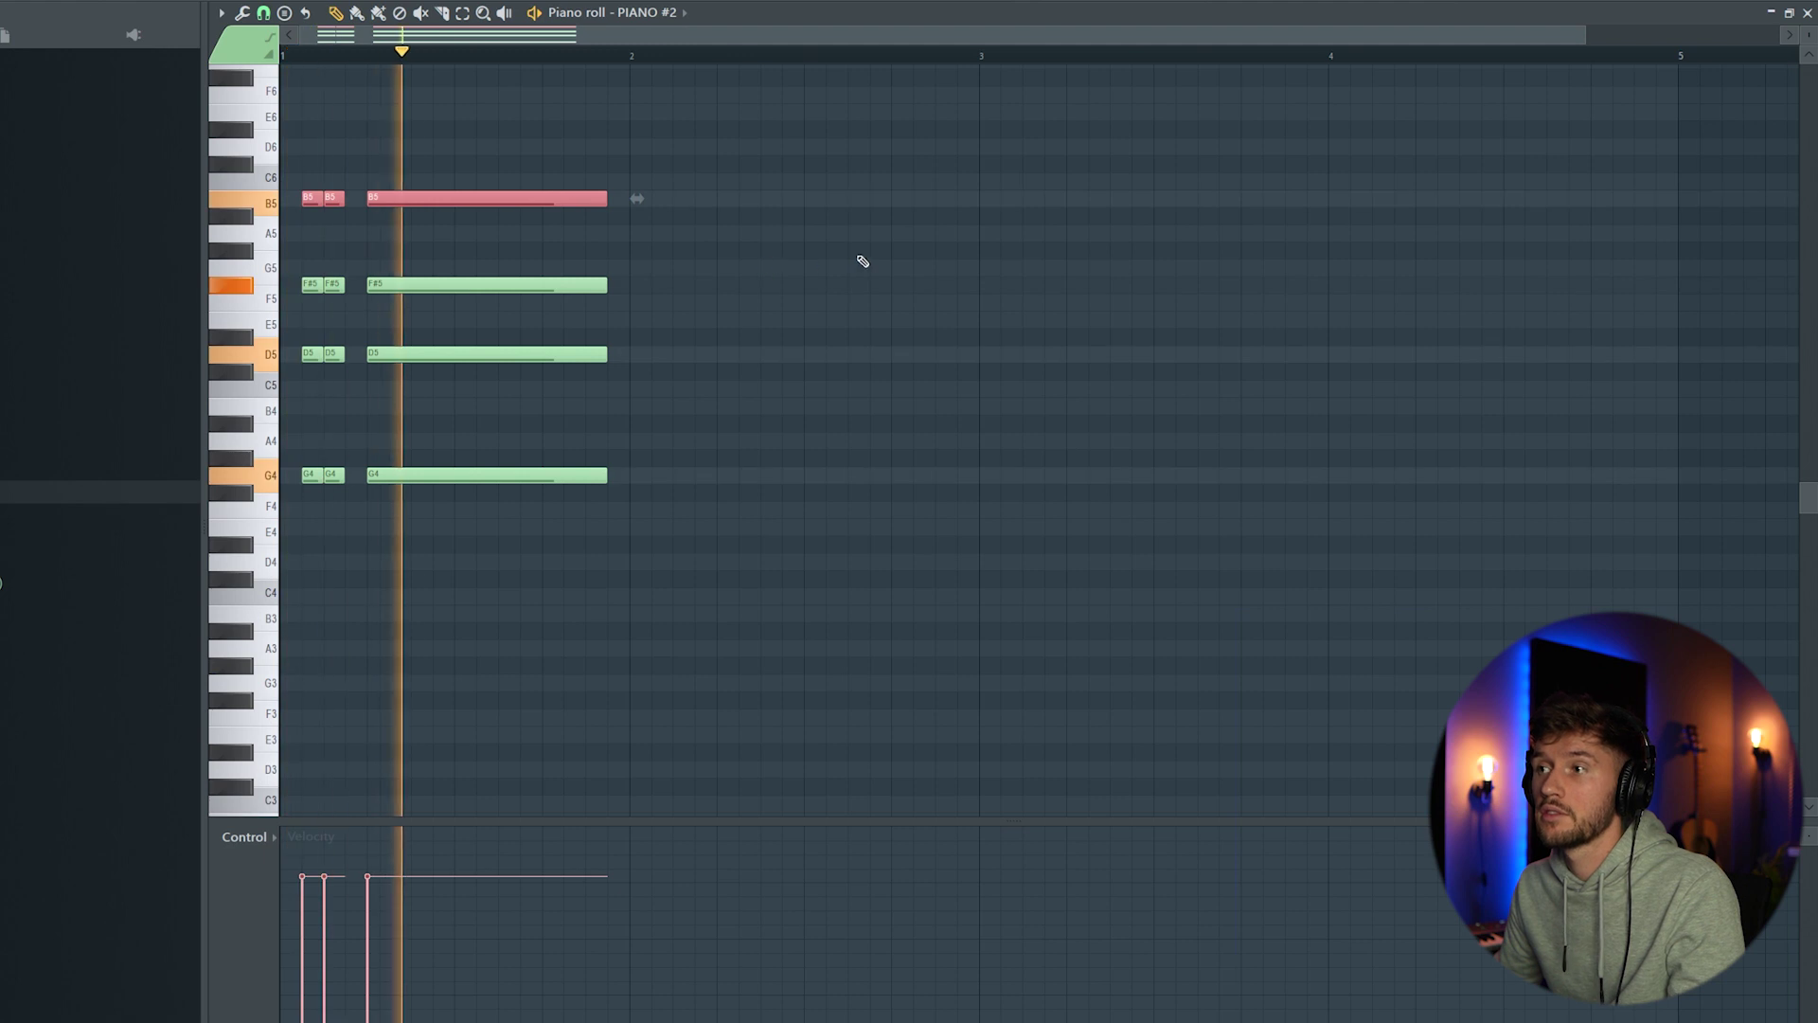
key("ctrl+d")
key("space")
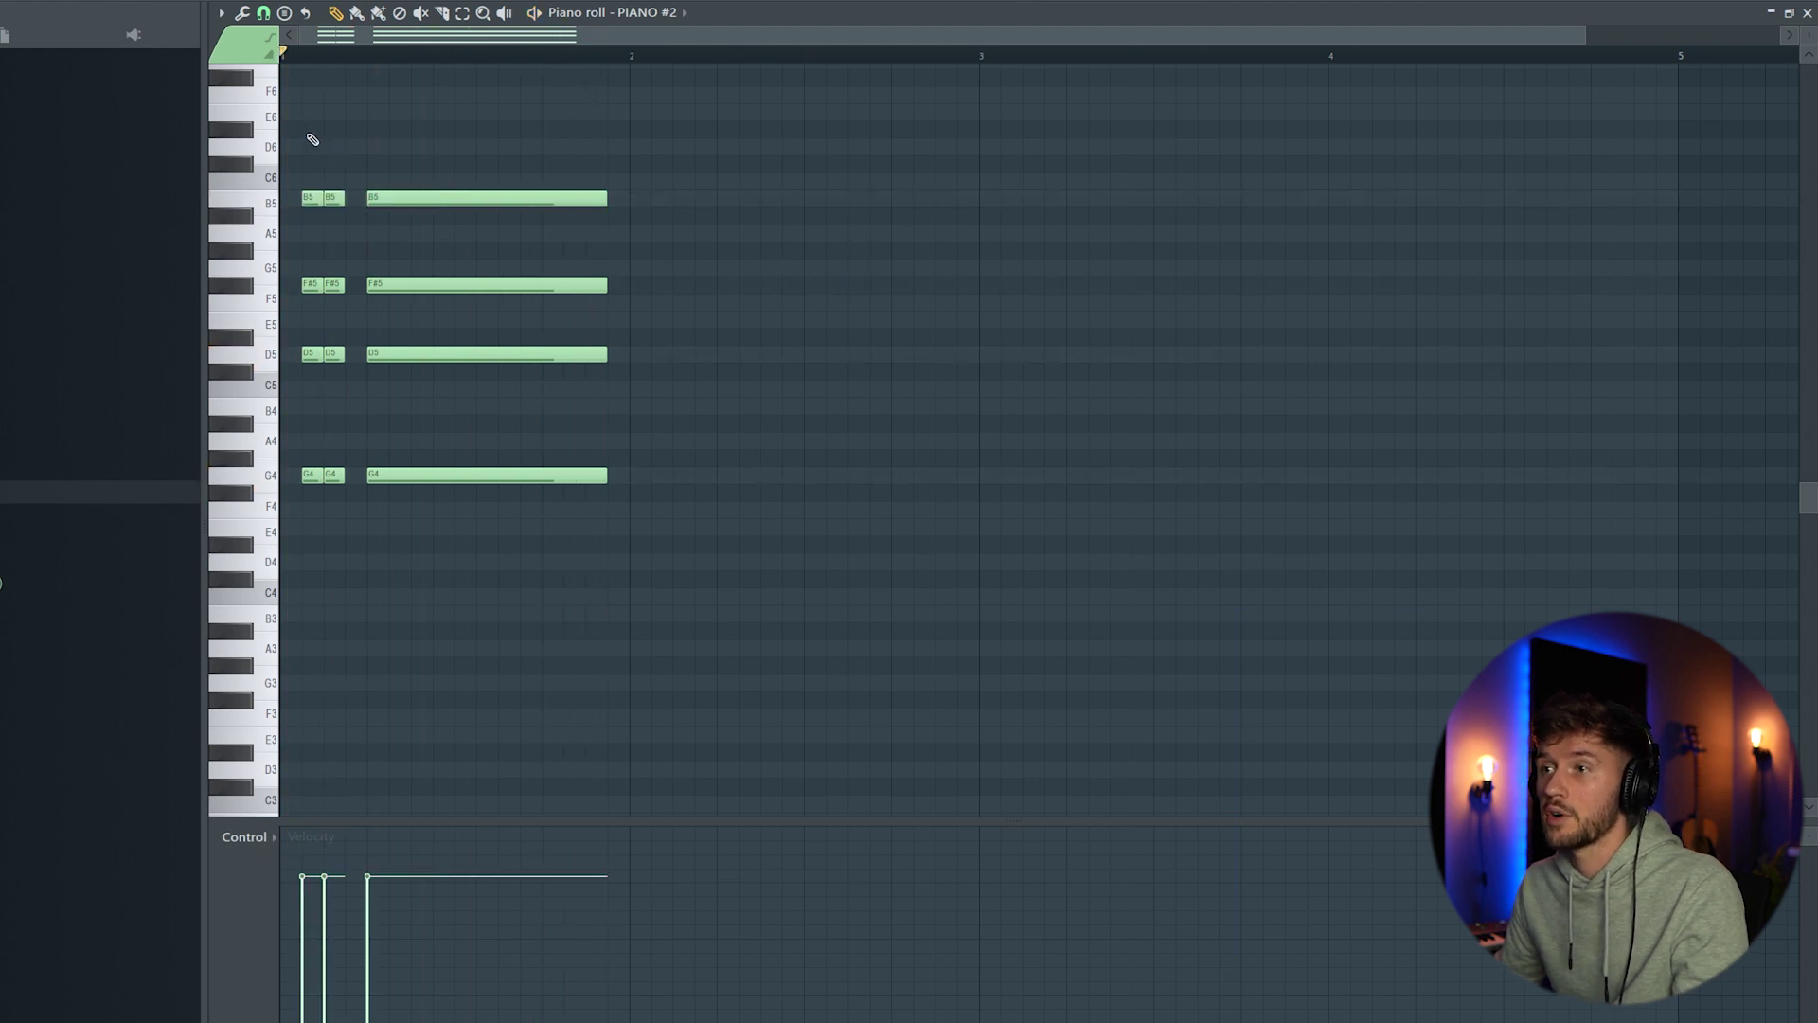
Copy the chord into bar 2, change it to B4–F#5–A5–C#6, and play both chords.
left_click_drag(308, 139, 606, 554)
key("ctrl+b")
left_click_drag(745, 474, 744, 409)
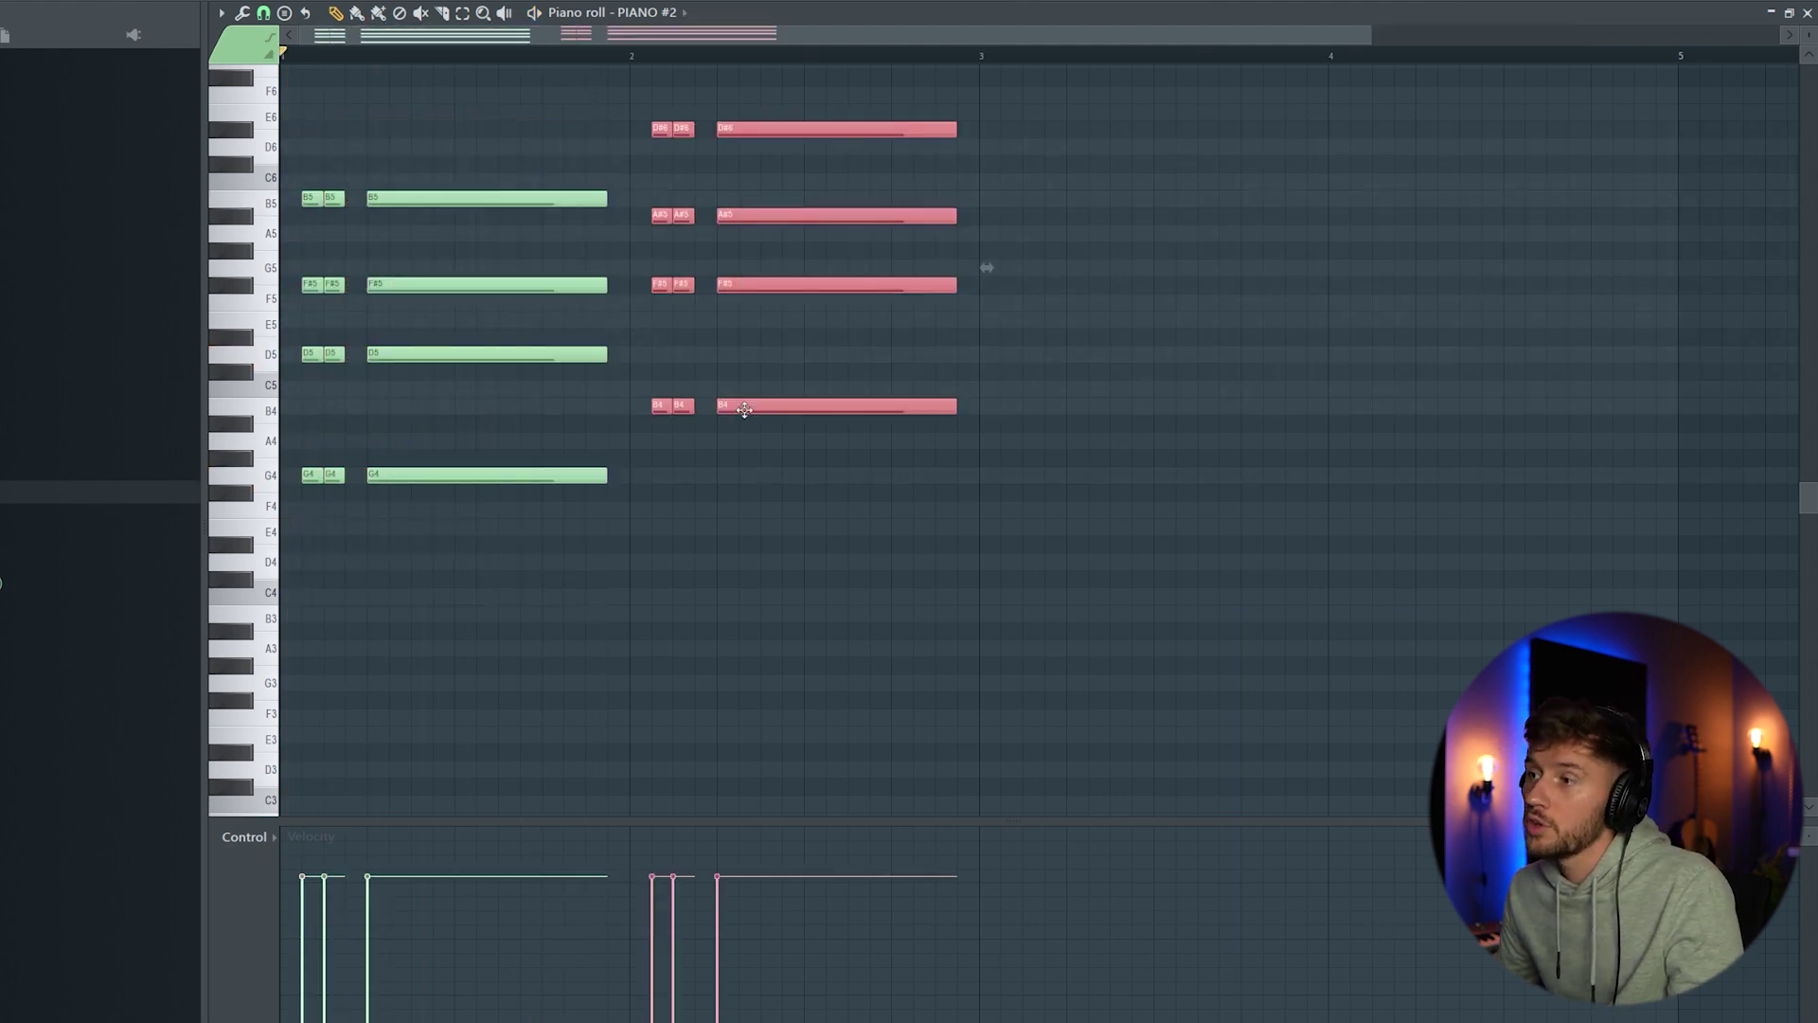
left_click_drag(729, 215, 729, 231)
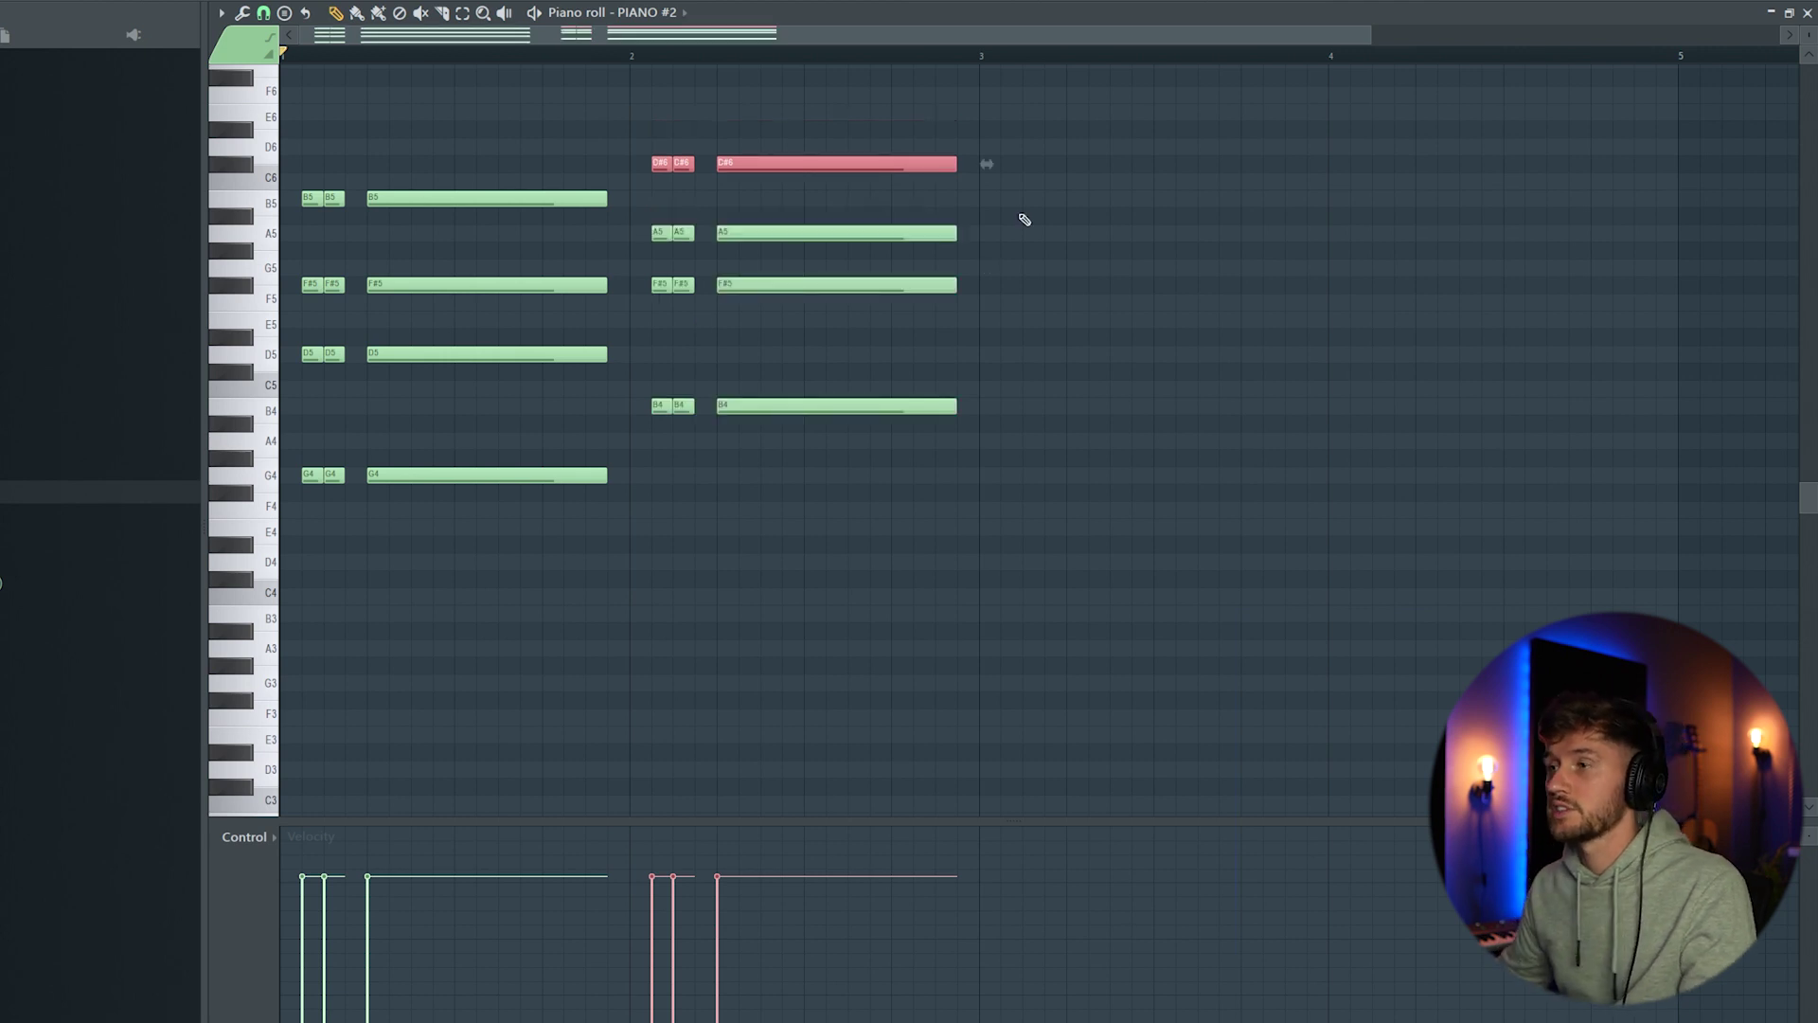
key("space")
key("ctrl+d")
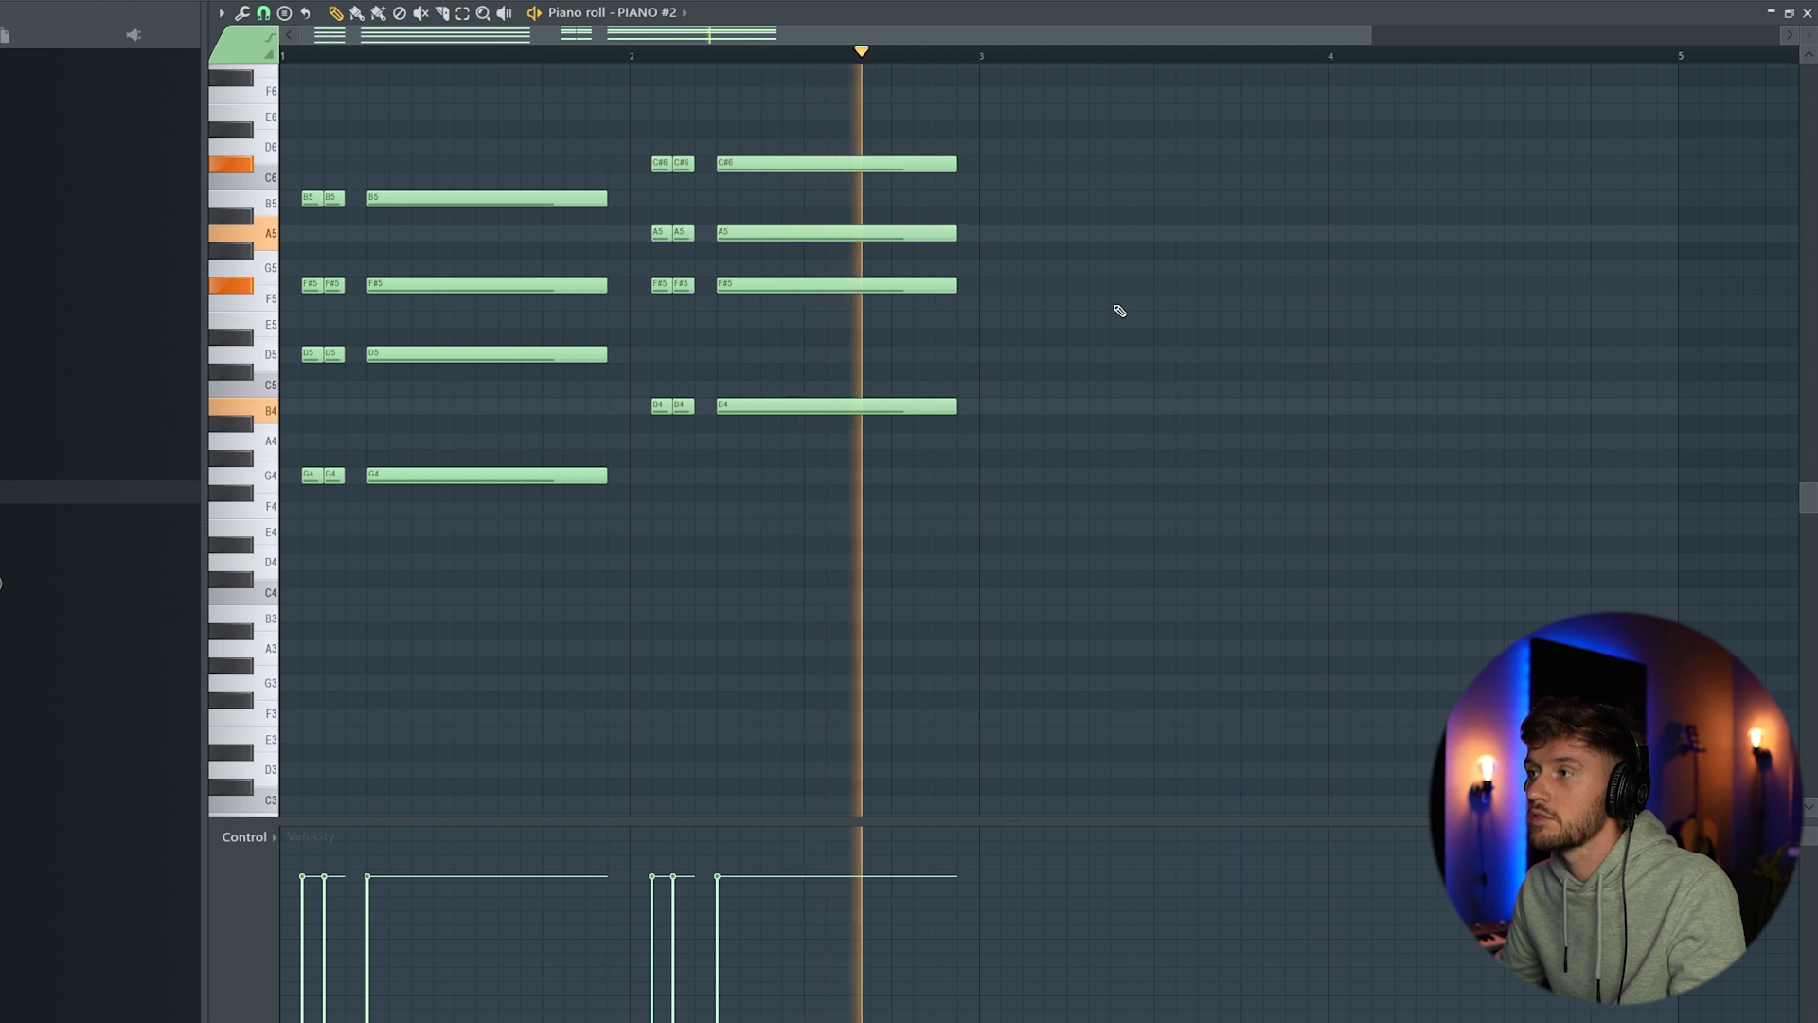
Copy the first chord to bar 3 and lower its G4 bass notes to E4.
key("space")
left_click_drag(422, 201, 1103, 200)
left_click_drag(962, 453, 1269, 511)
left_click_drag(1096, 512, 1098, 528)
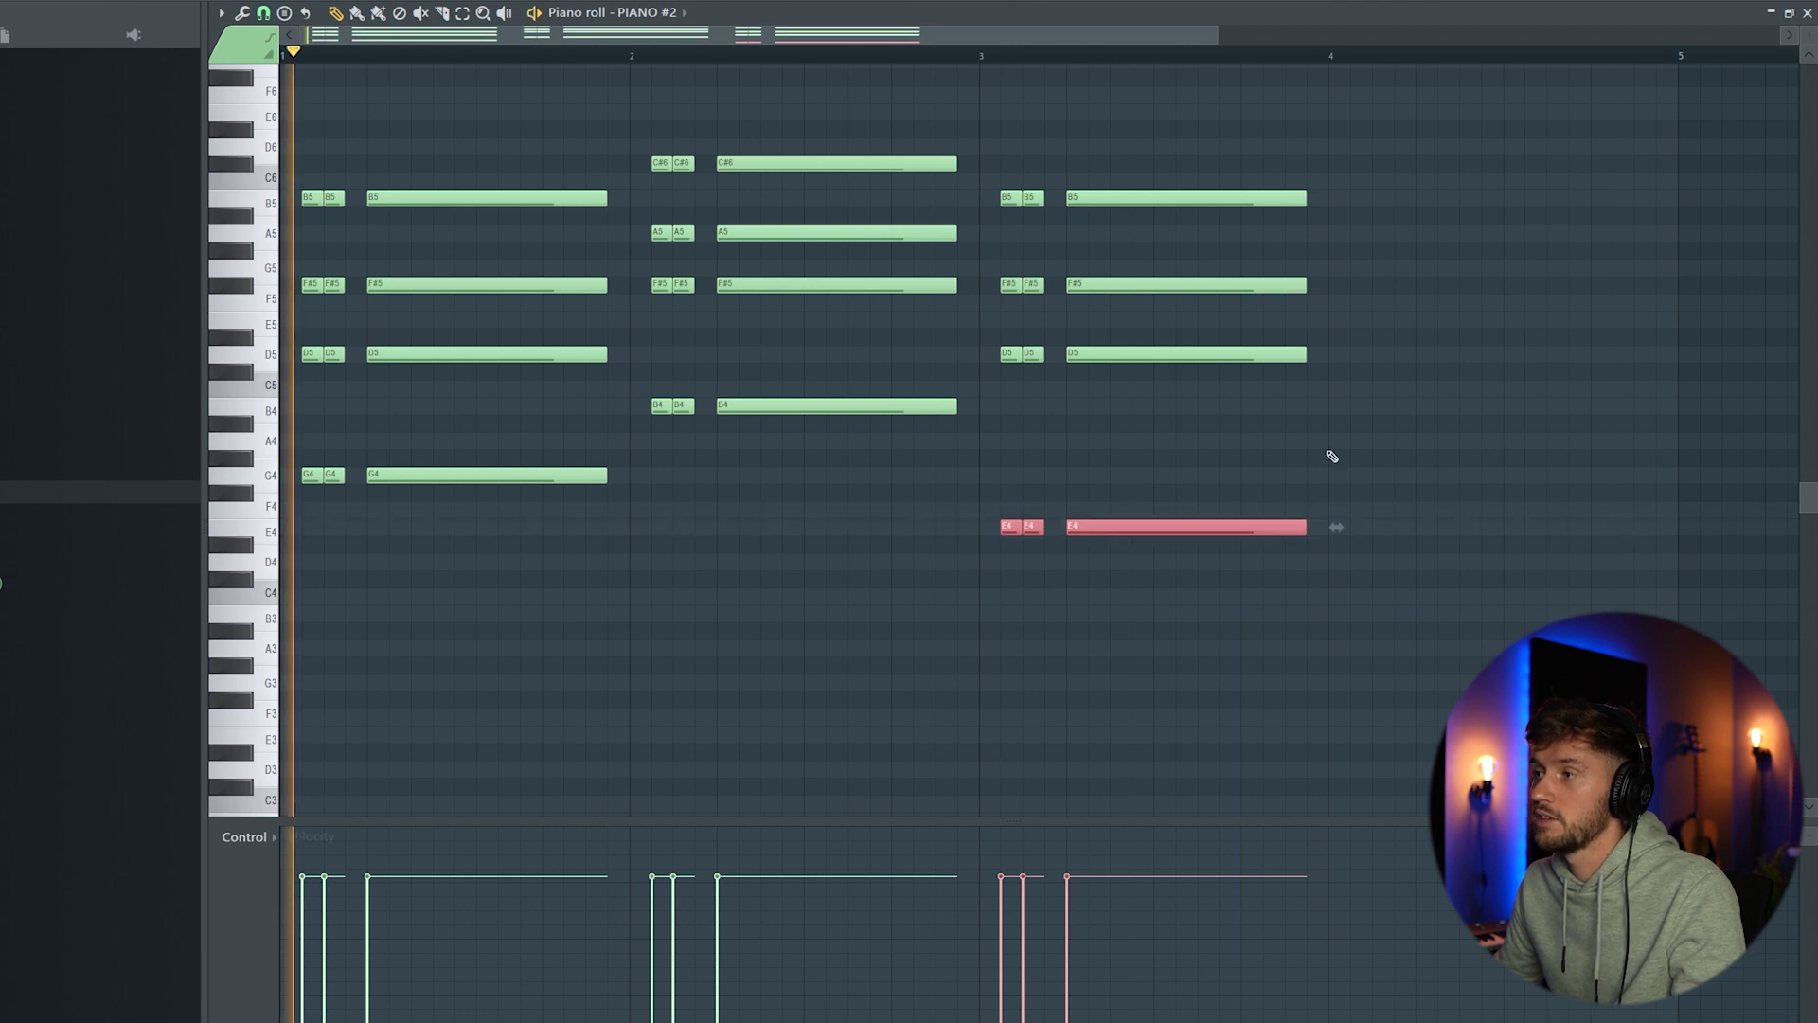
key("space")
key("ctrl+d")
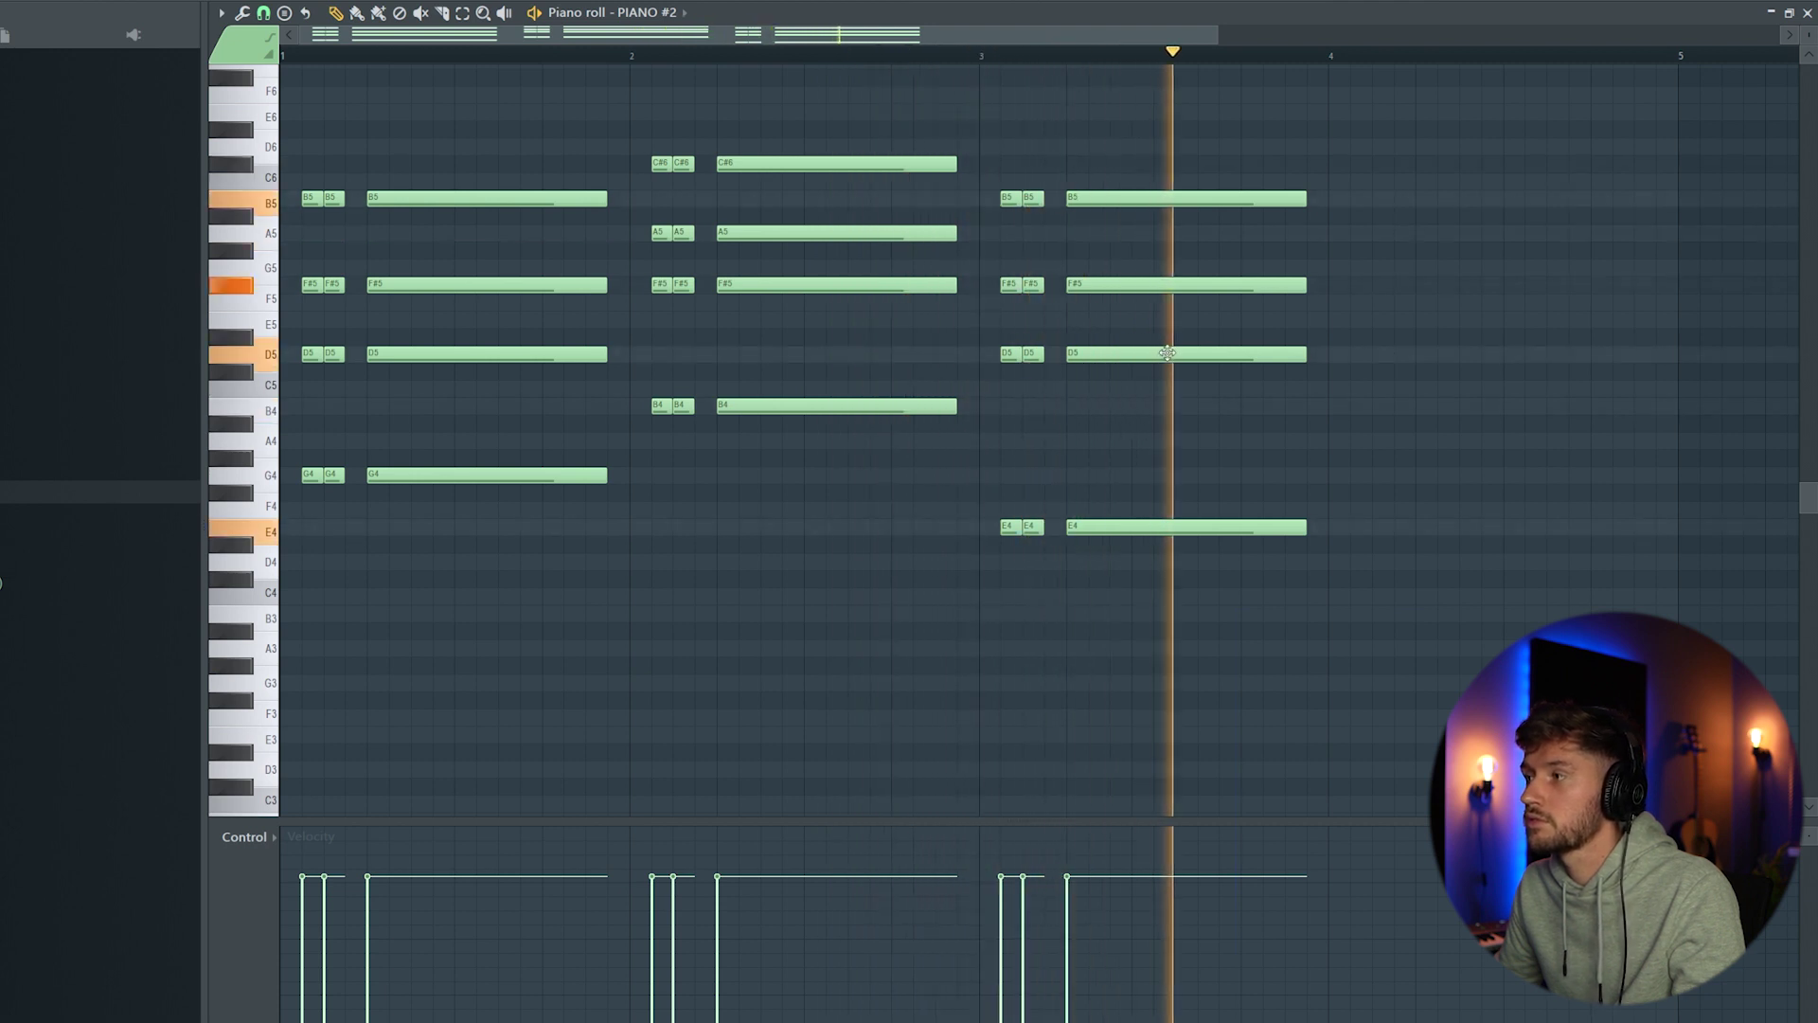
Duplicate the B4–F#5–A5–C#6 chord into bar 4 and play the four-chord progression.
left_click_drag(636, 123, 953, 481)
key("space")
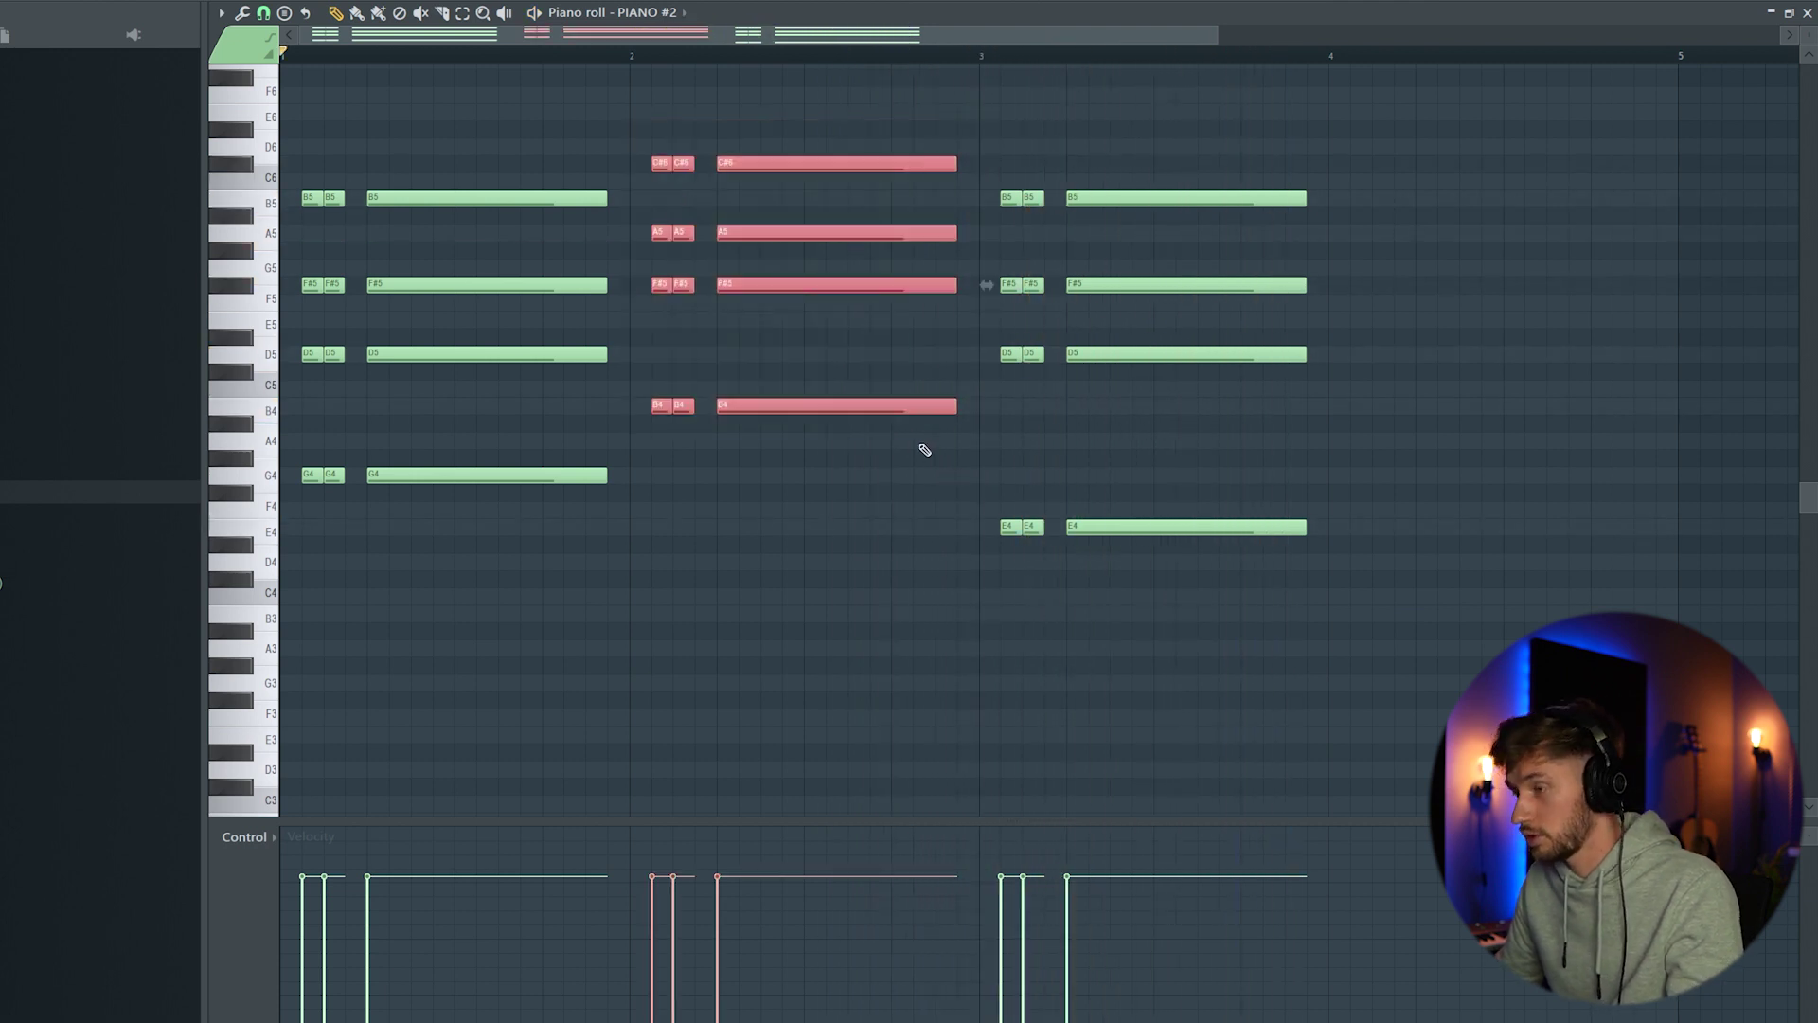
key("ctrl+b")
left_click_drag(1071, 169, 1464, 168)
left_click(1507, 528)
key("space")
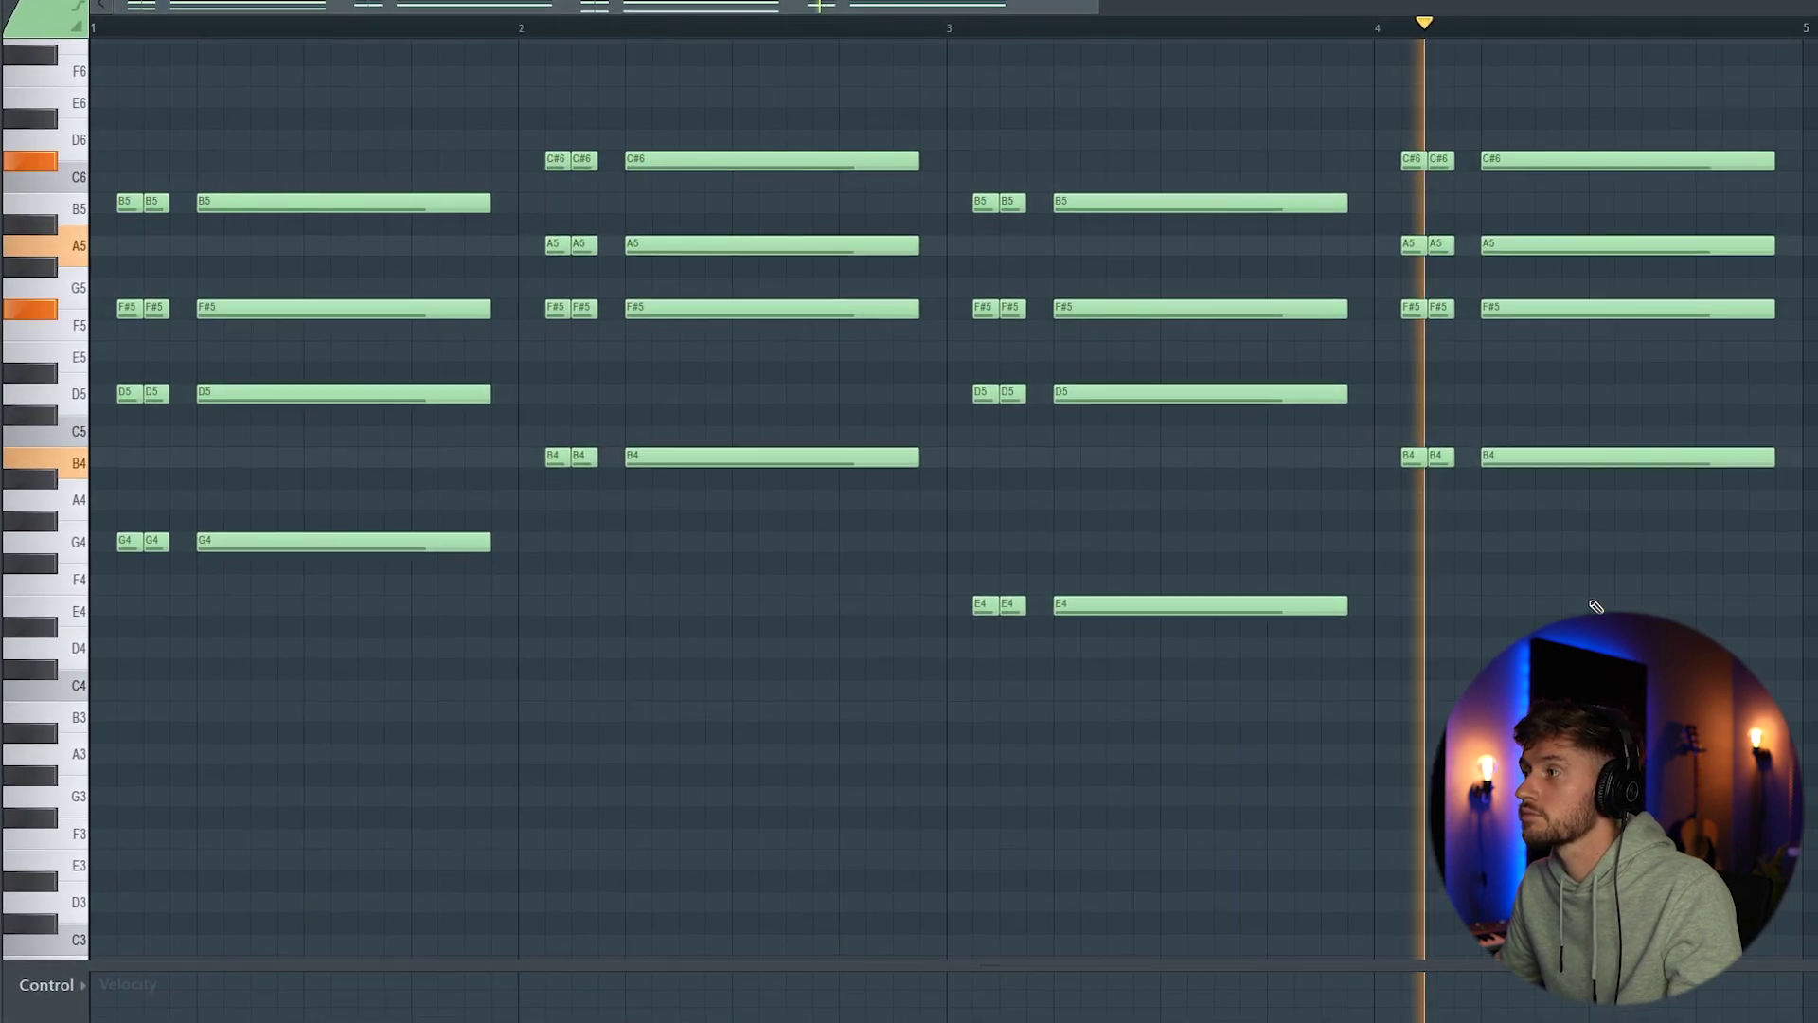
Zoom PIANO #2 out to show bars 1–4, then open the note randomizer with Alt+R.
key("space")
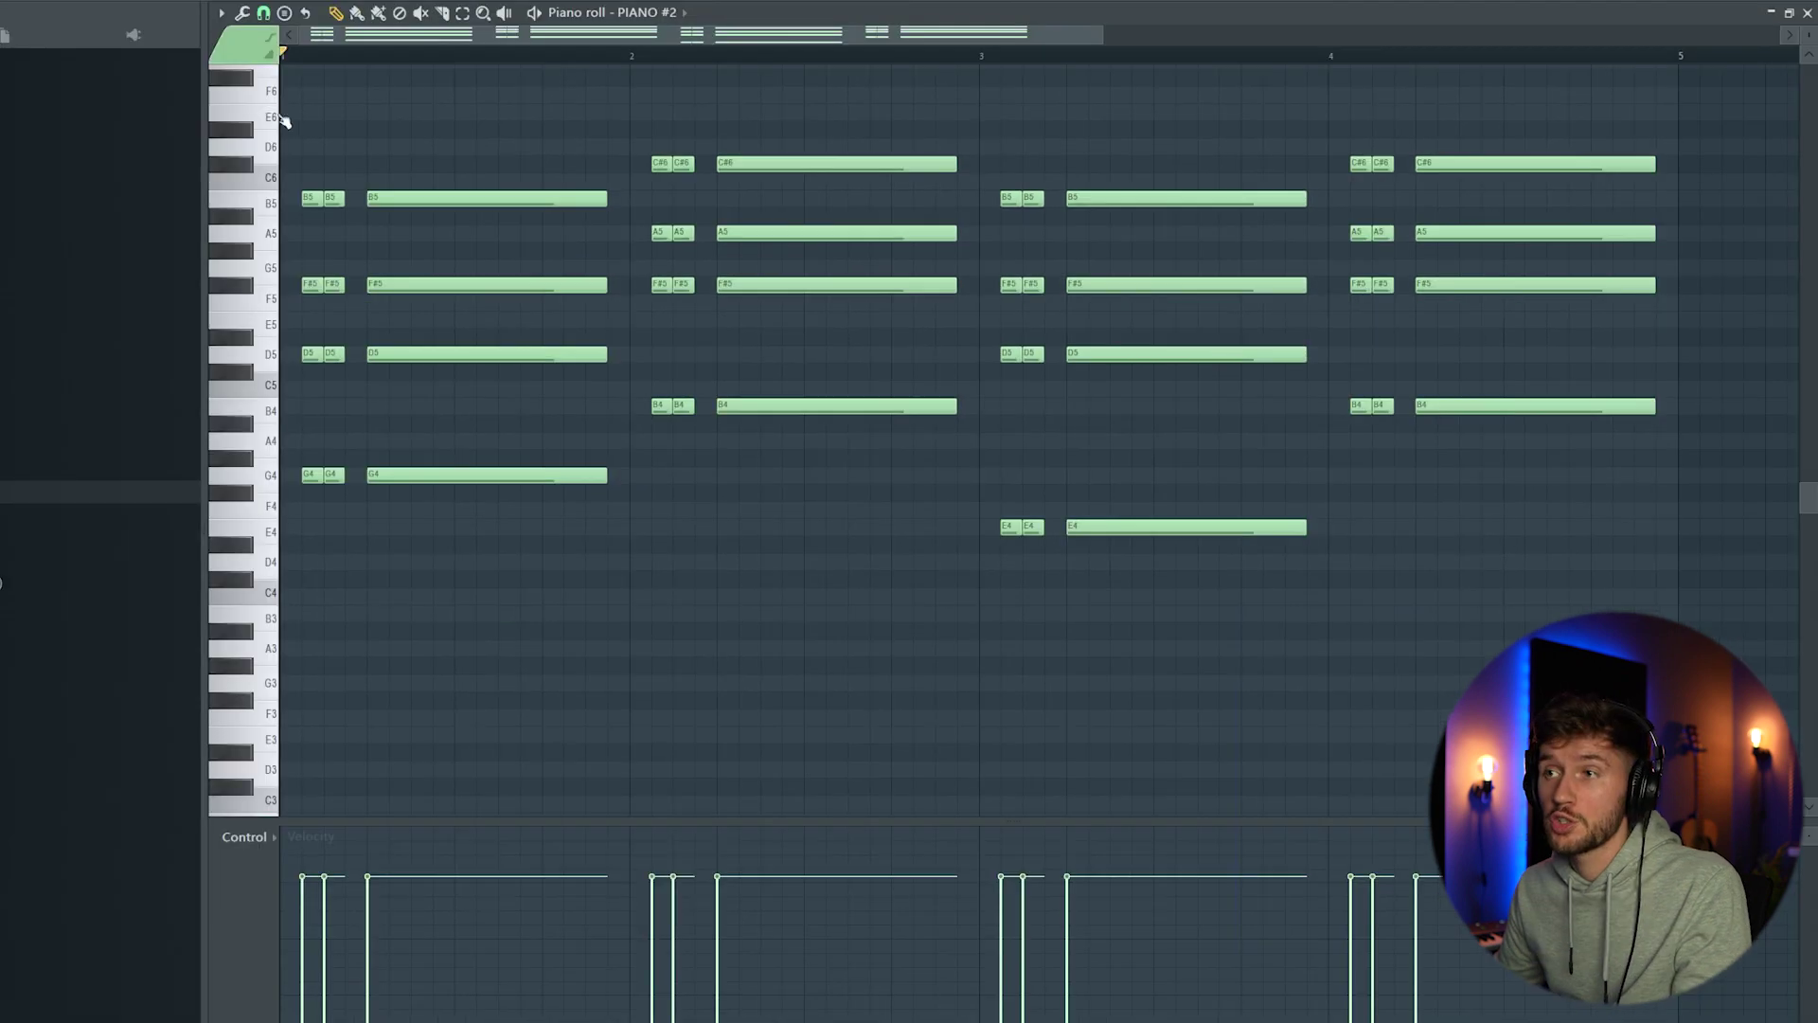
key("ctrl+a")
scroll(1117, 54, "up", 5)
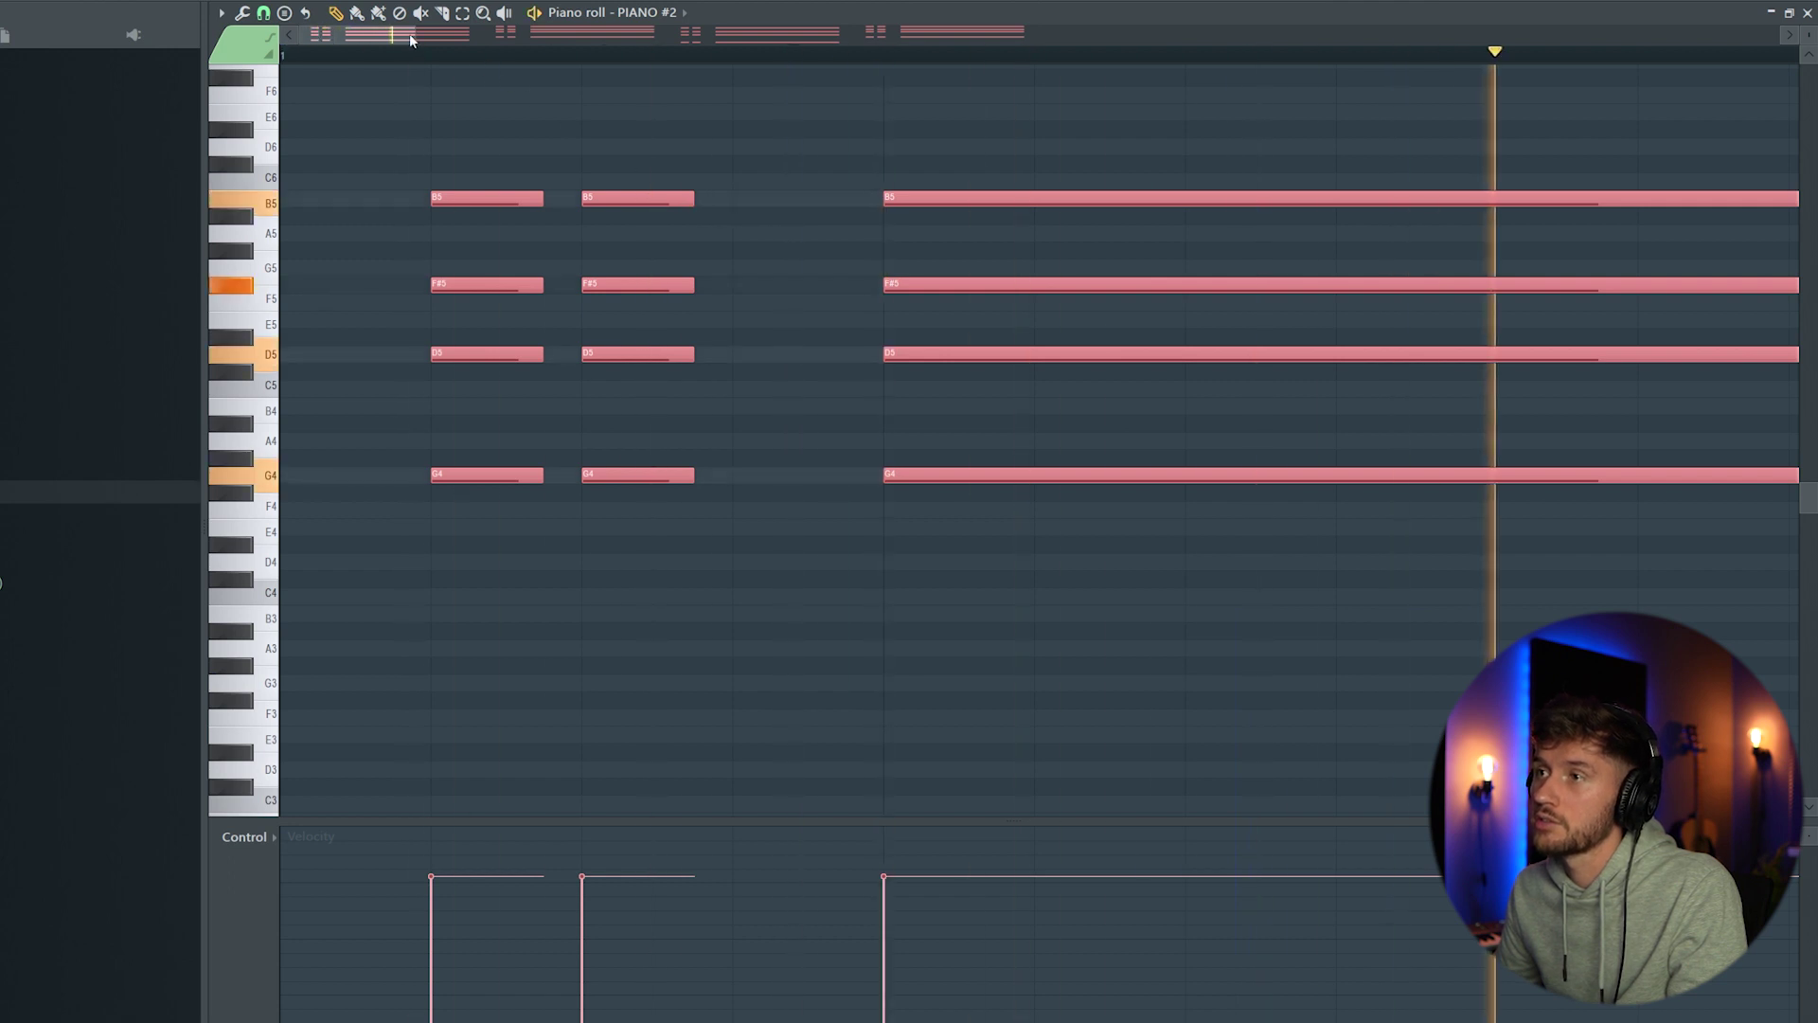
left_click_drag(409, 33, 1108, 78)
left_click(1483, 539)
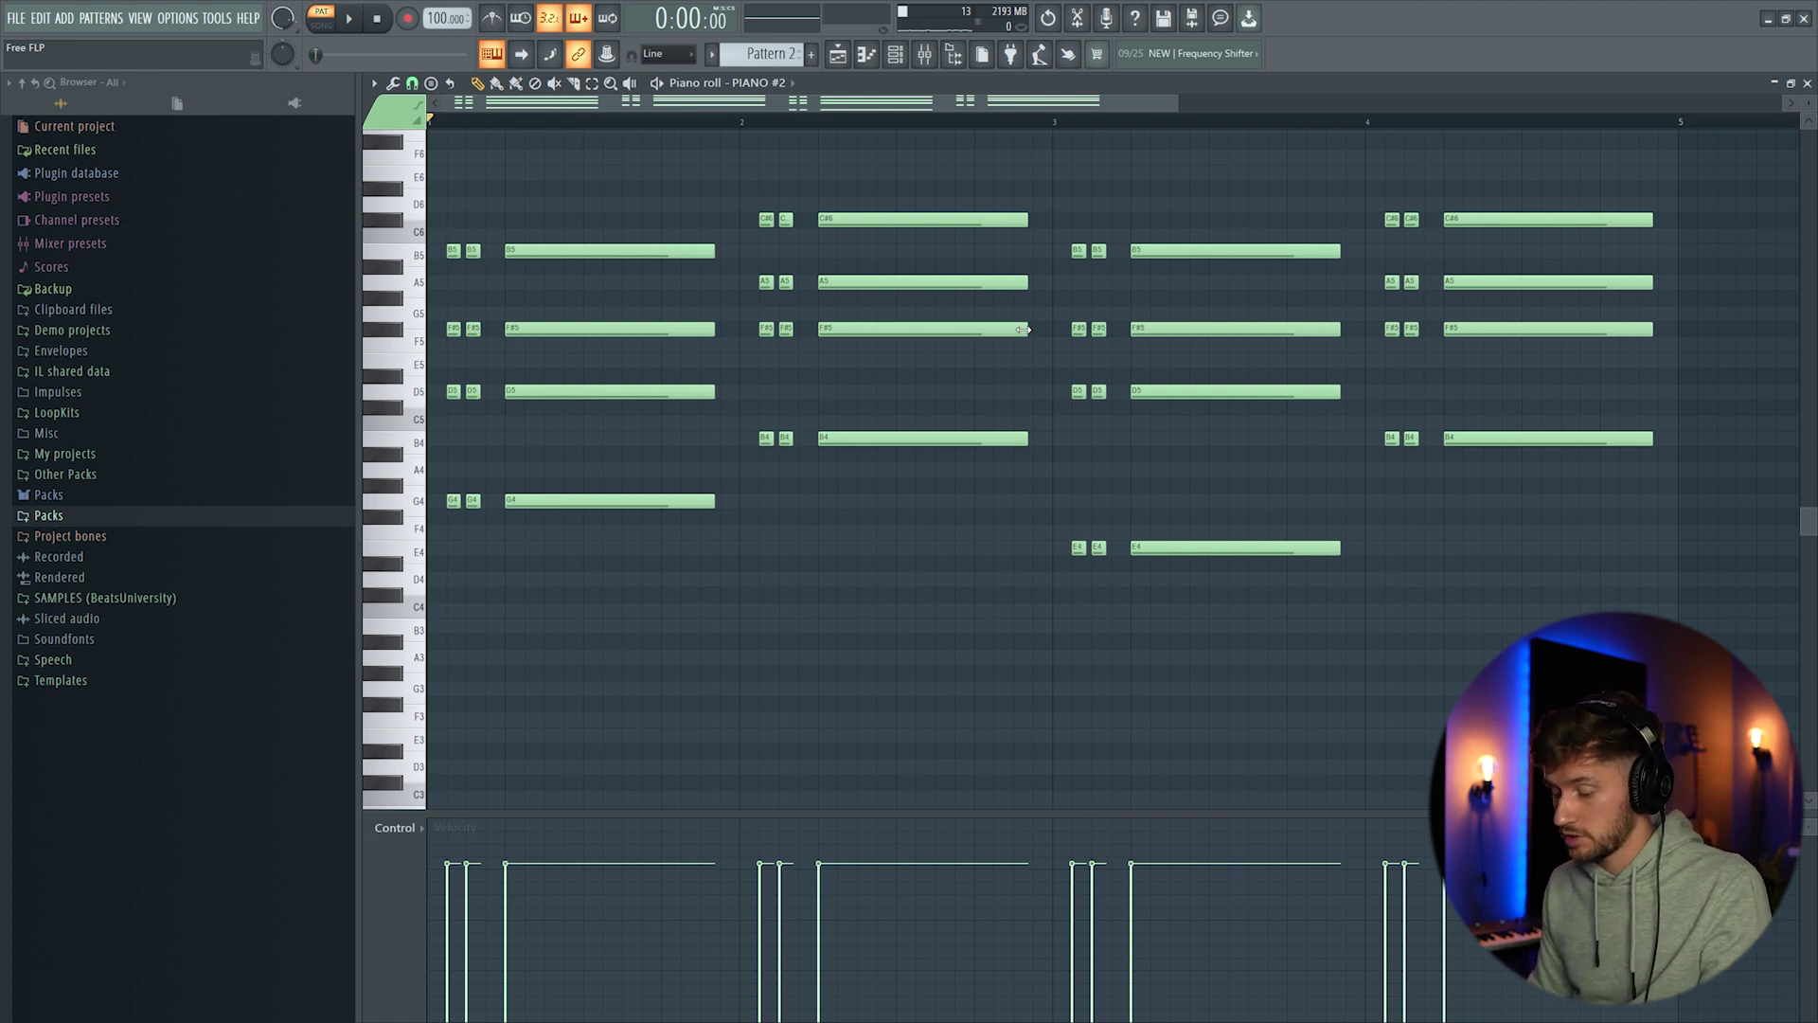
key("alt+r")
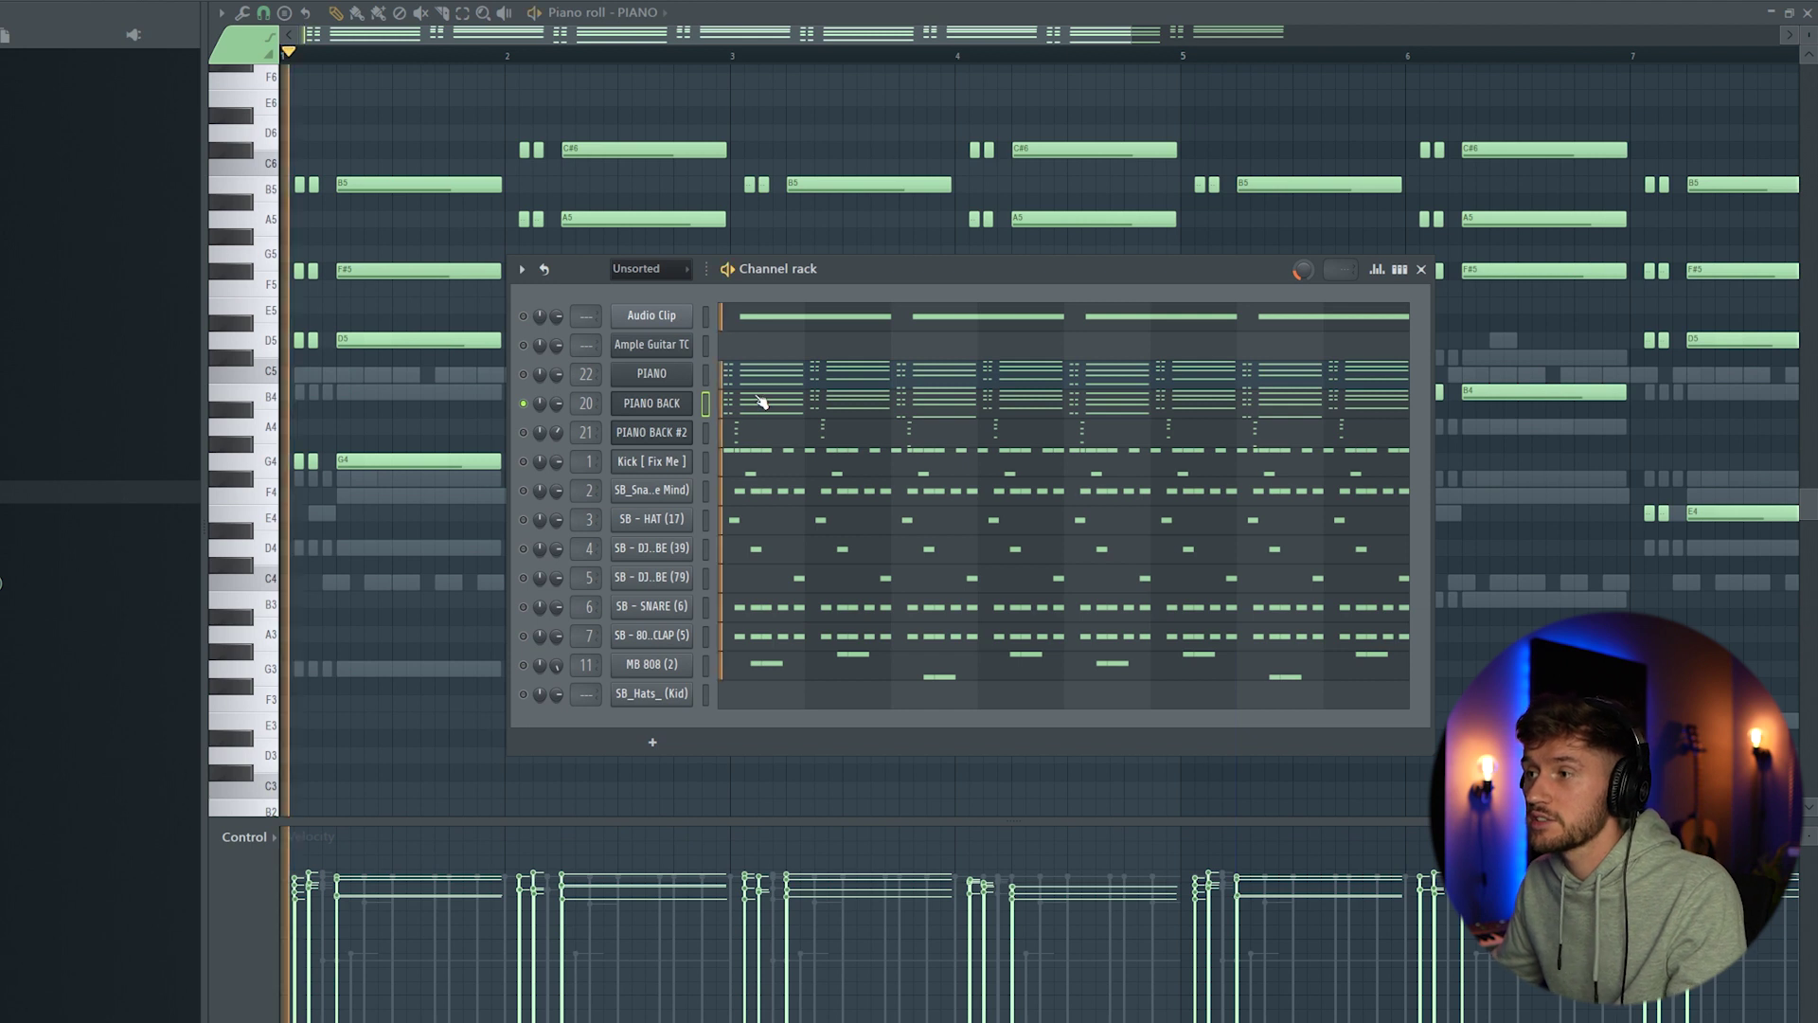
Play the project and show PIANO BACK's repeating chords and G3/E3 bass notes in the piano roll.
key("space")
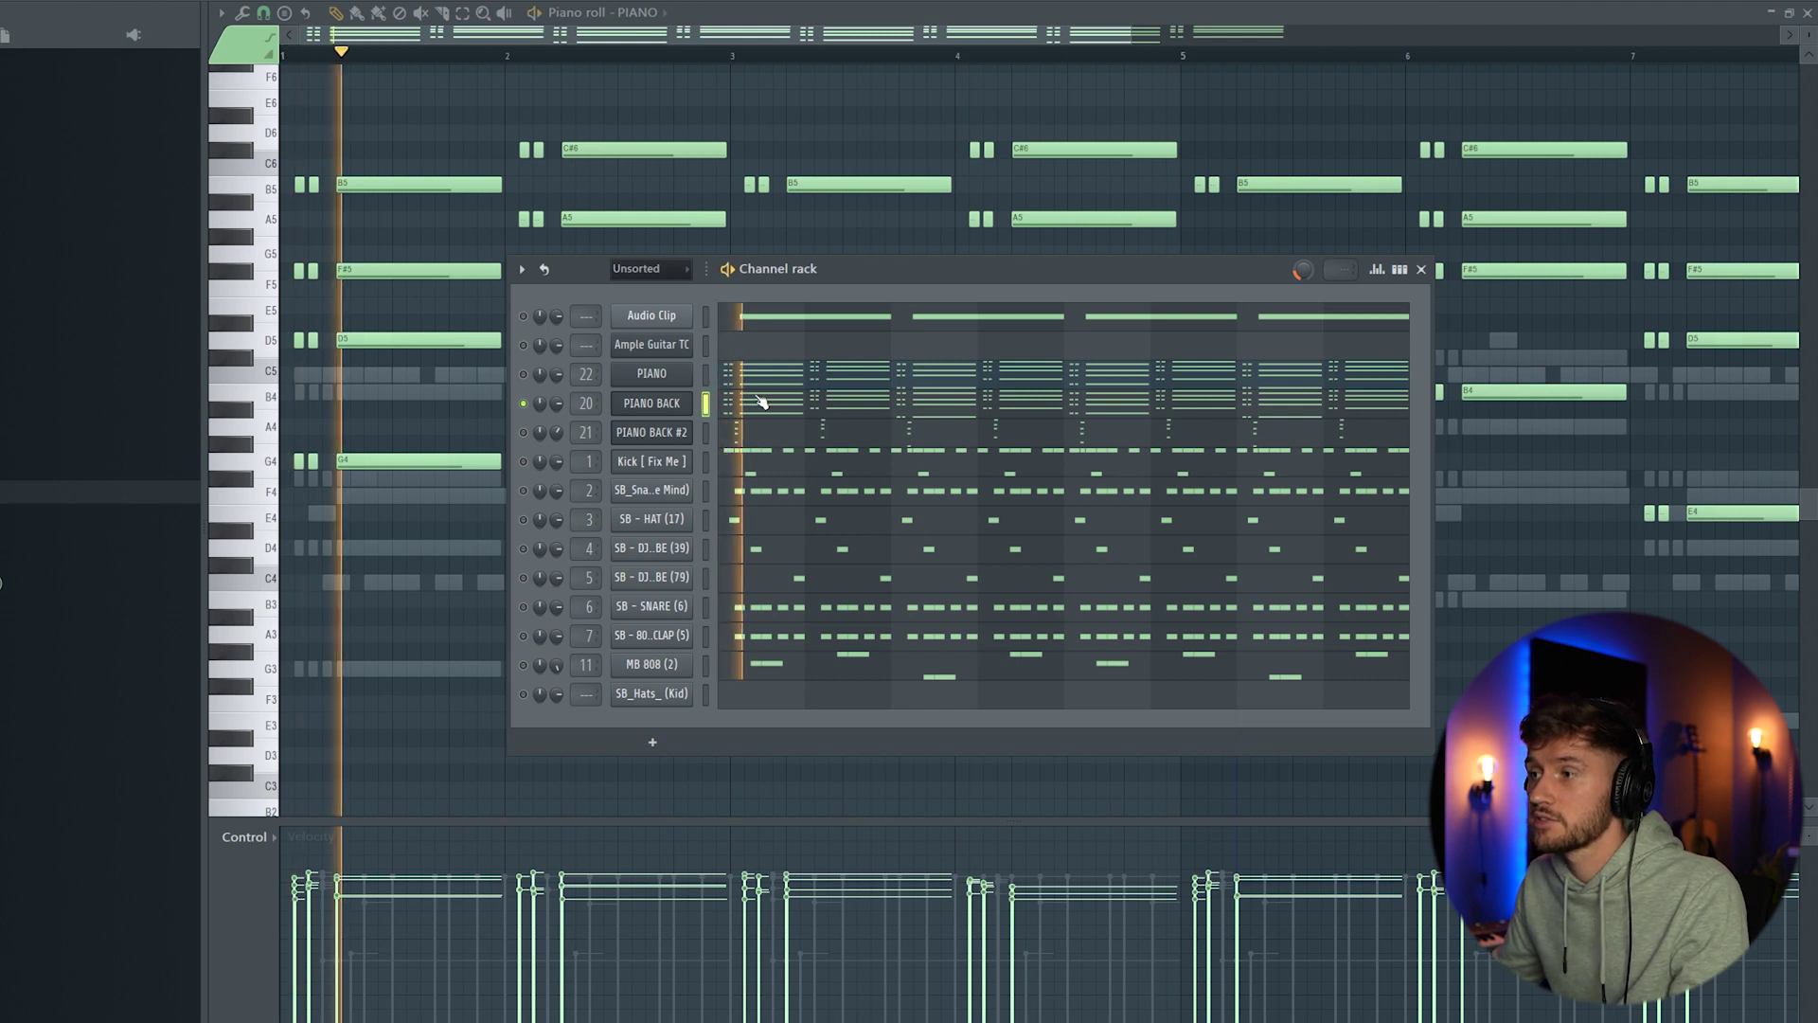
left_click(839, 413)
scroll(855, 398, "down", 2)
scroll(854, 393, "up", 1)
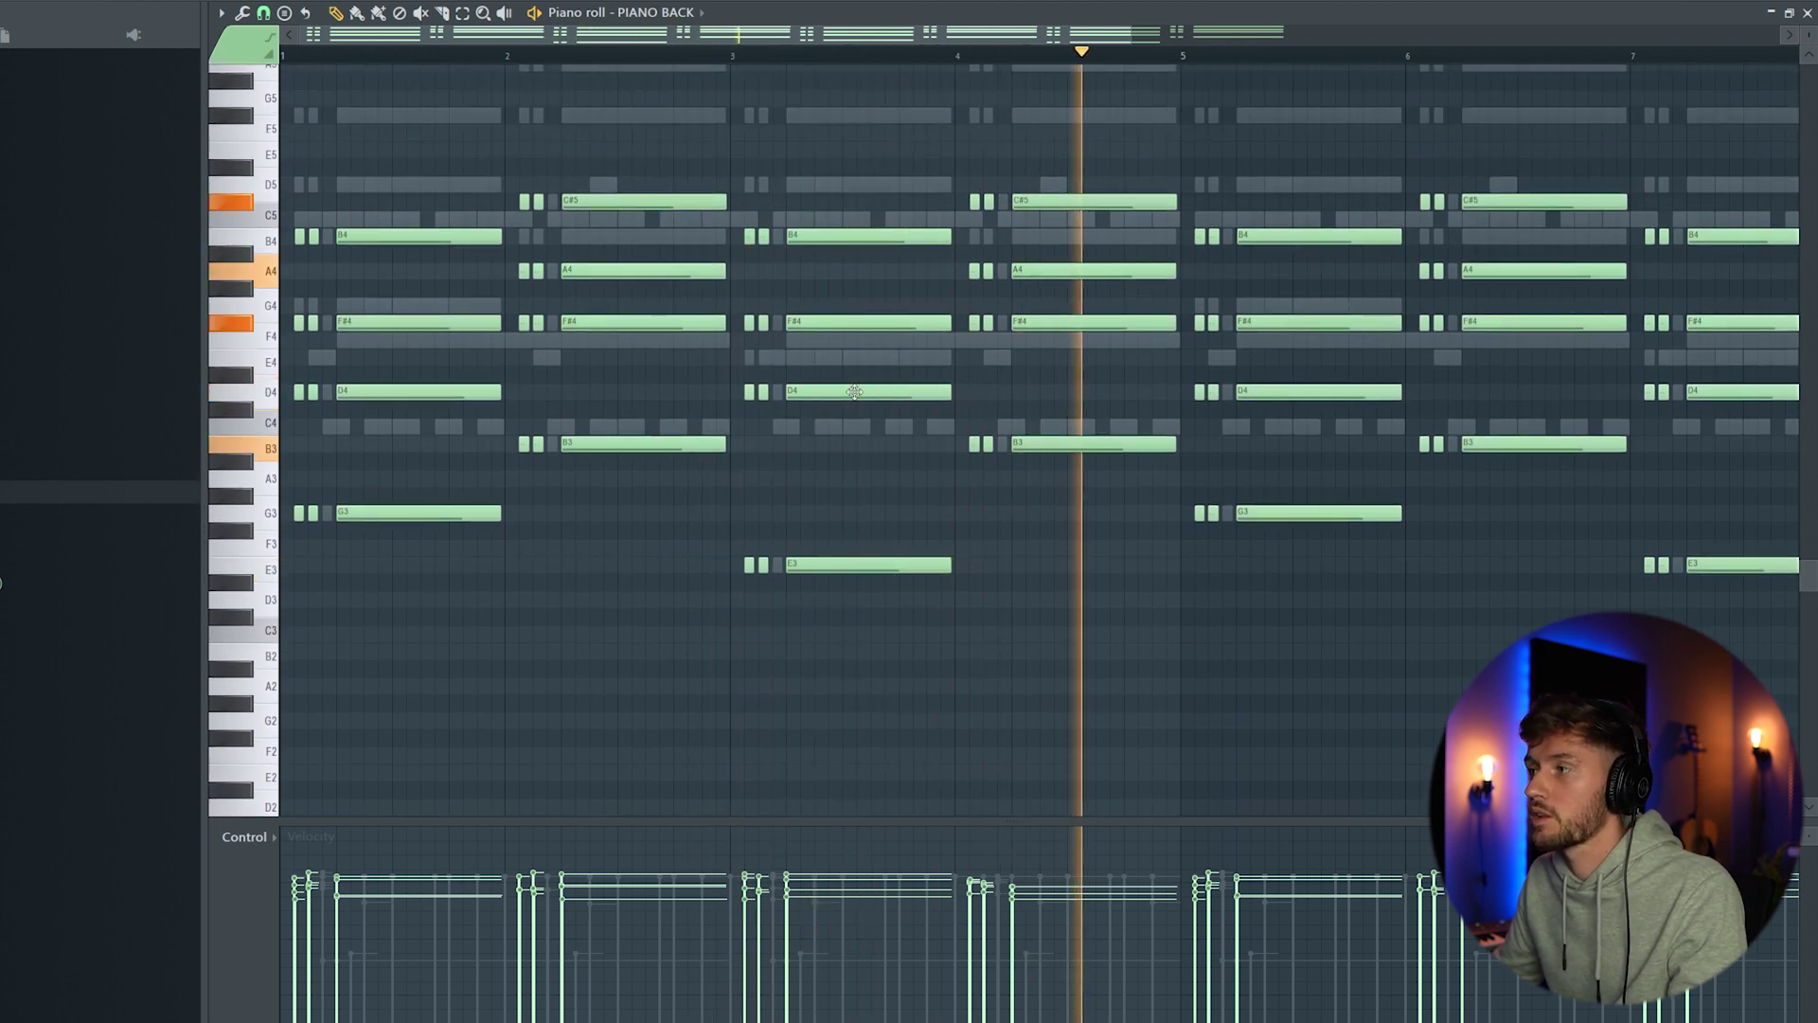
Open the PIANO BACK #2 pattern in the piano roll from the Channel rack and start playback.
key("space")
key("F6")
right_click(664, 405)
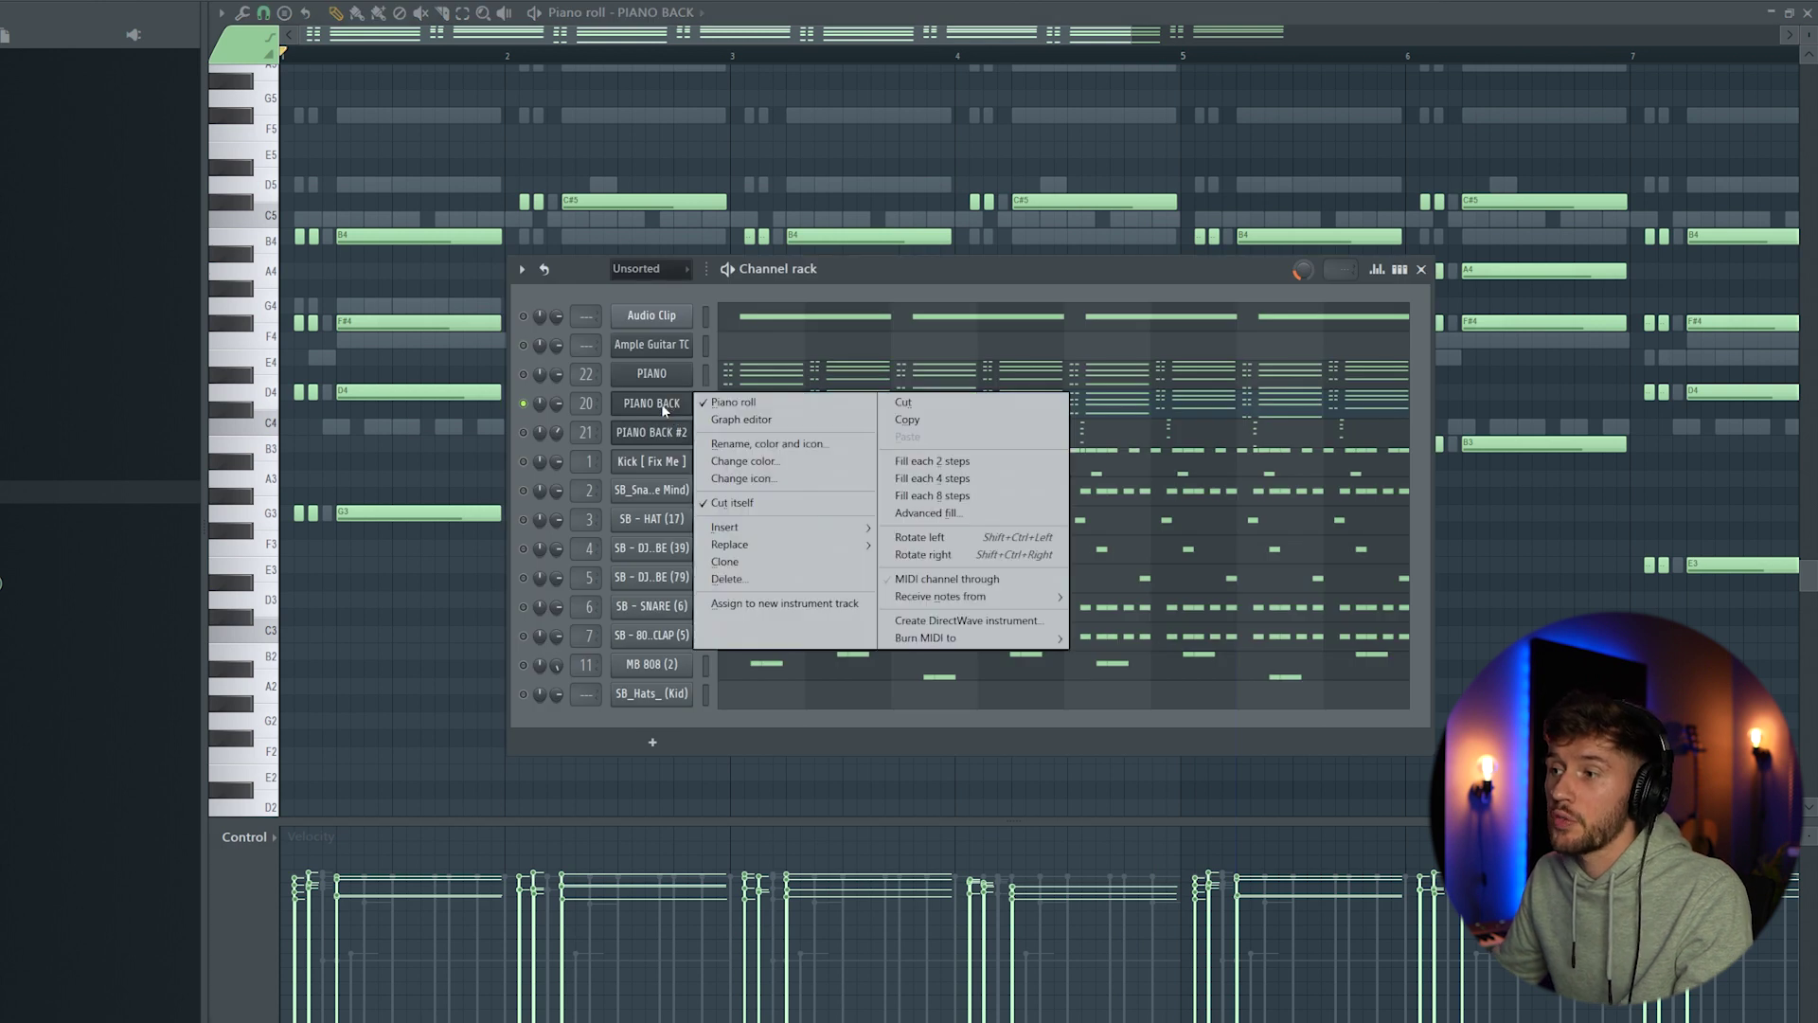
left_click(801, 271)
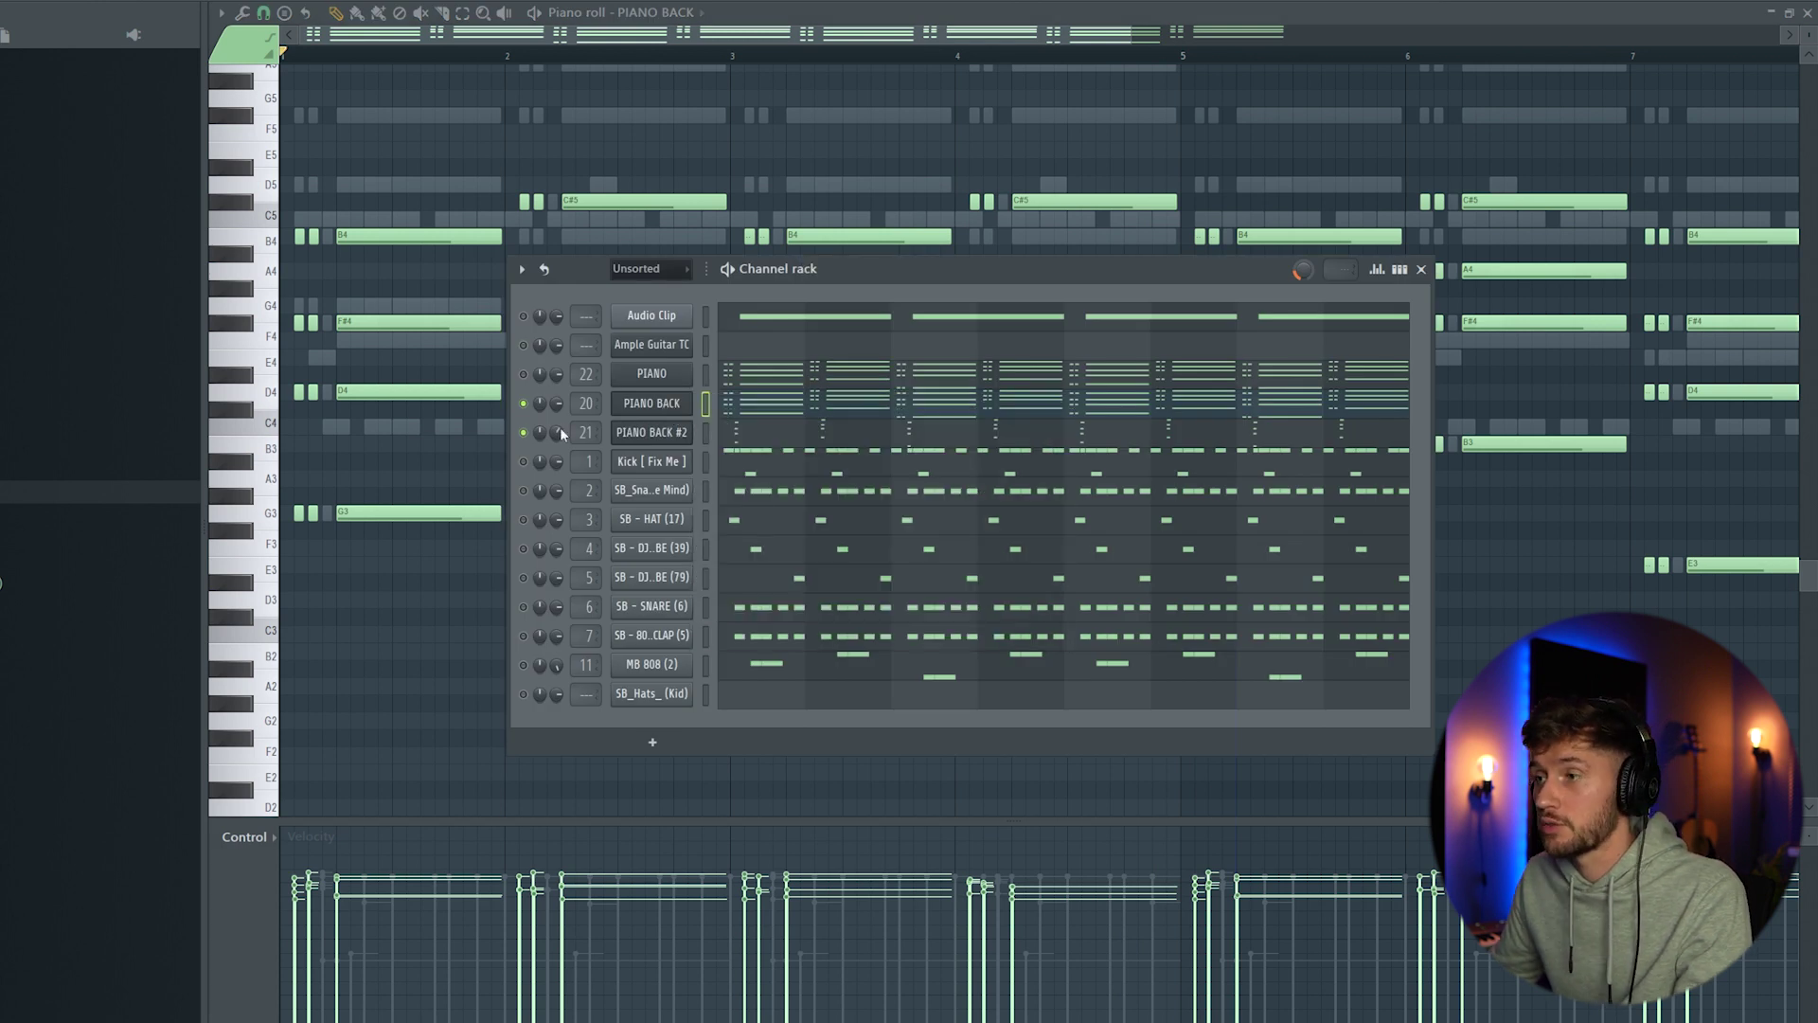
left_click(763, 438)
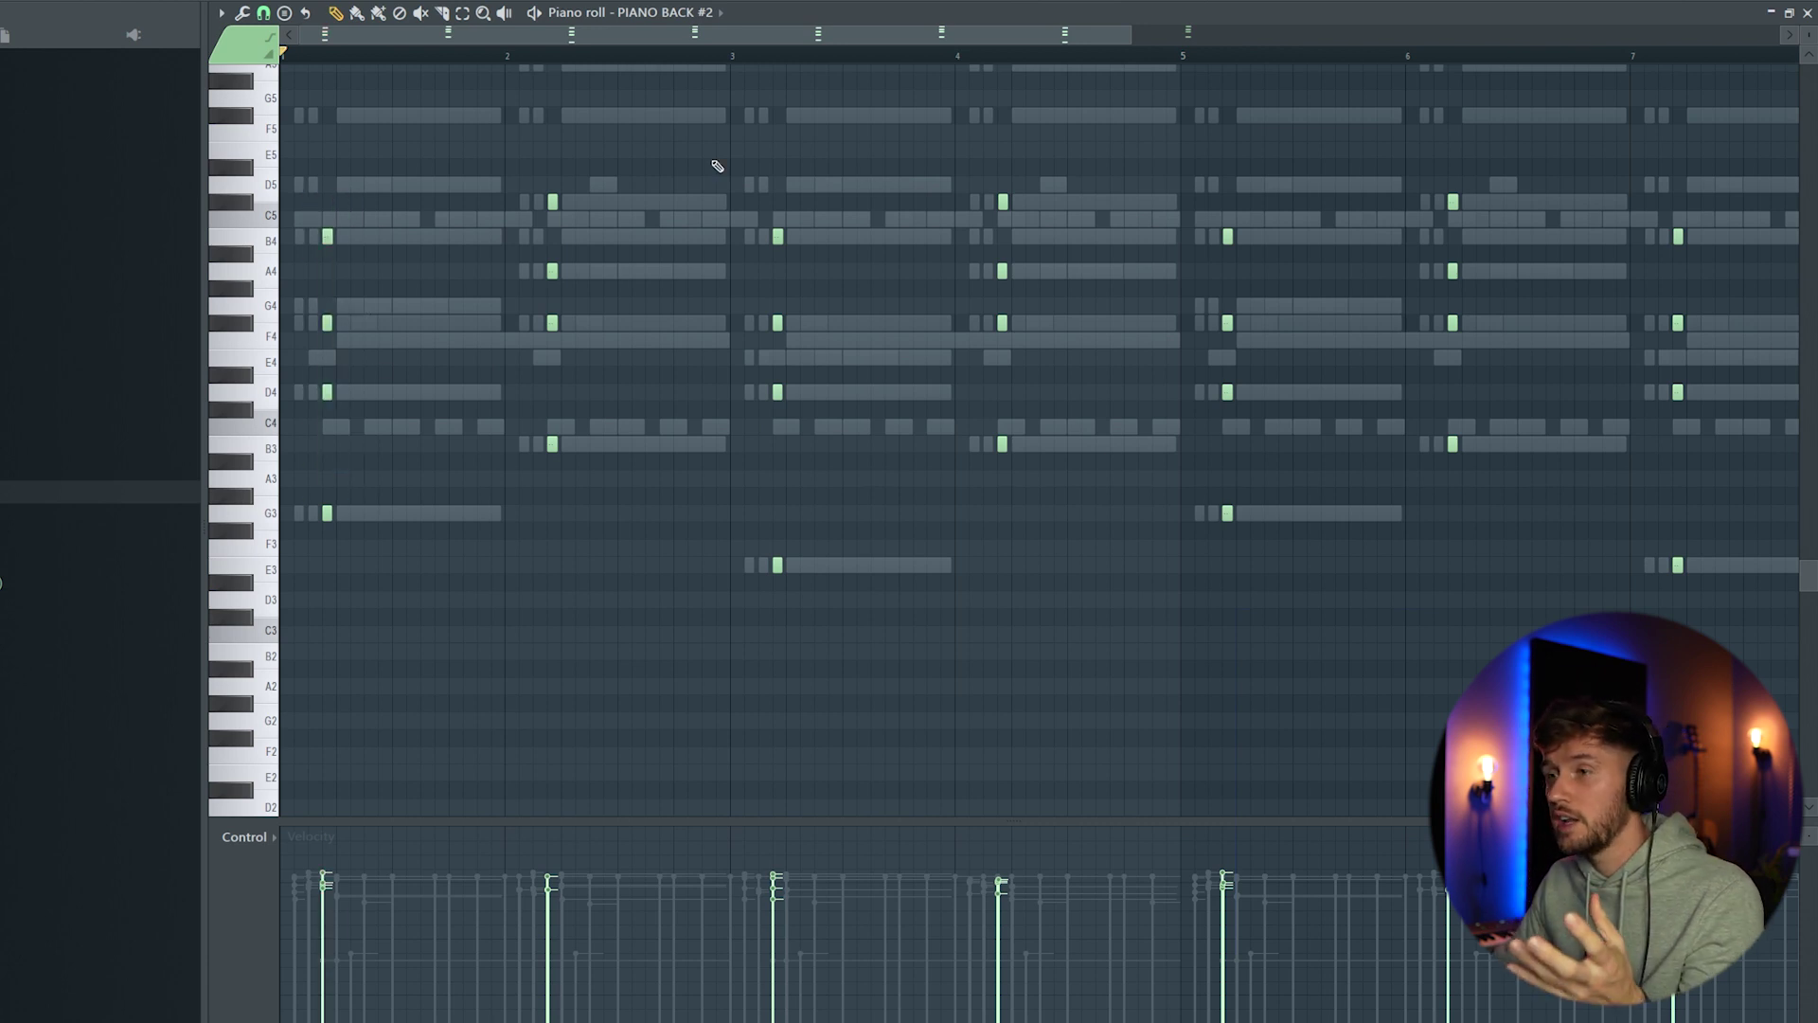
key("F6")
key("space")
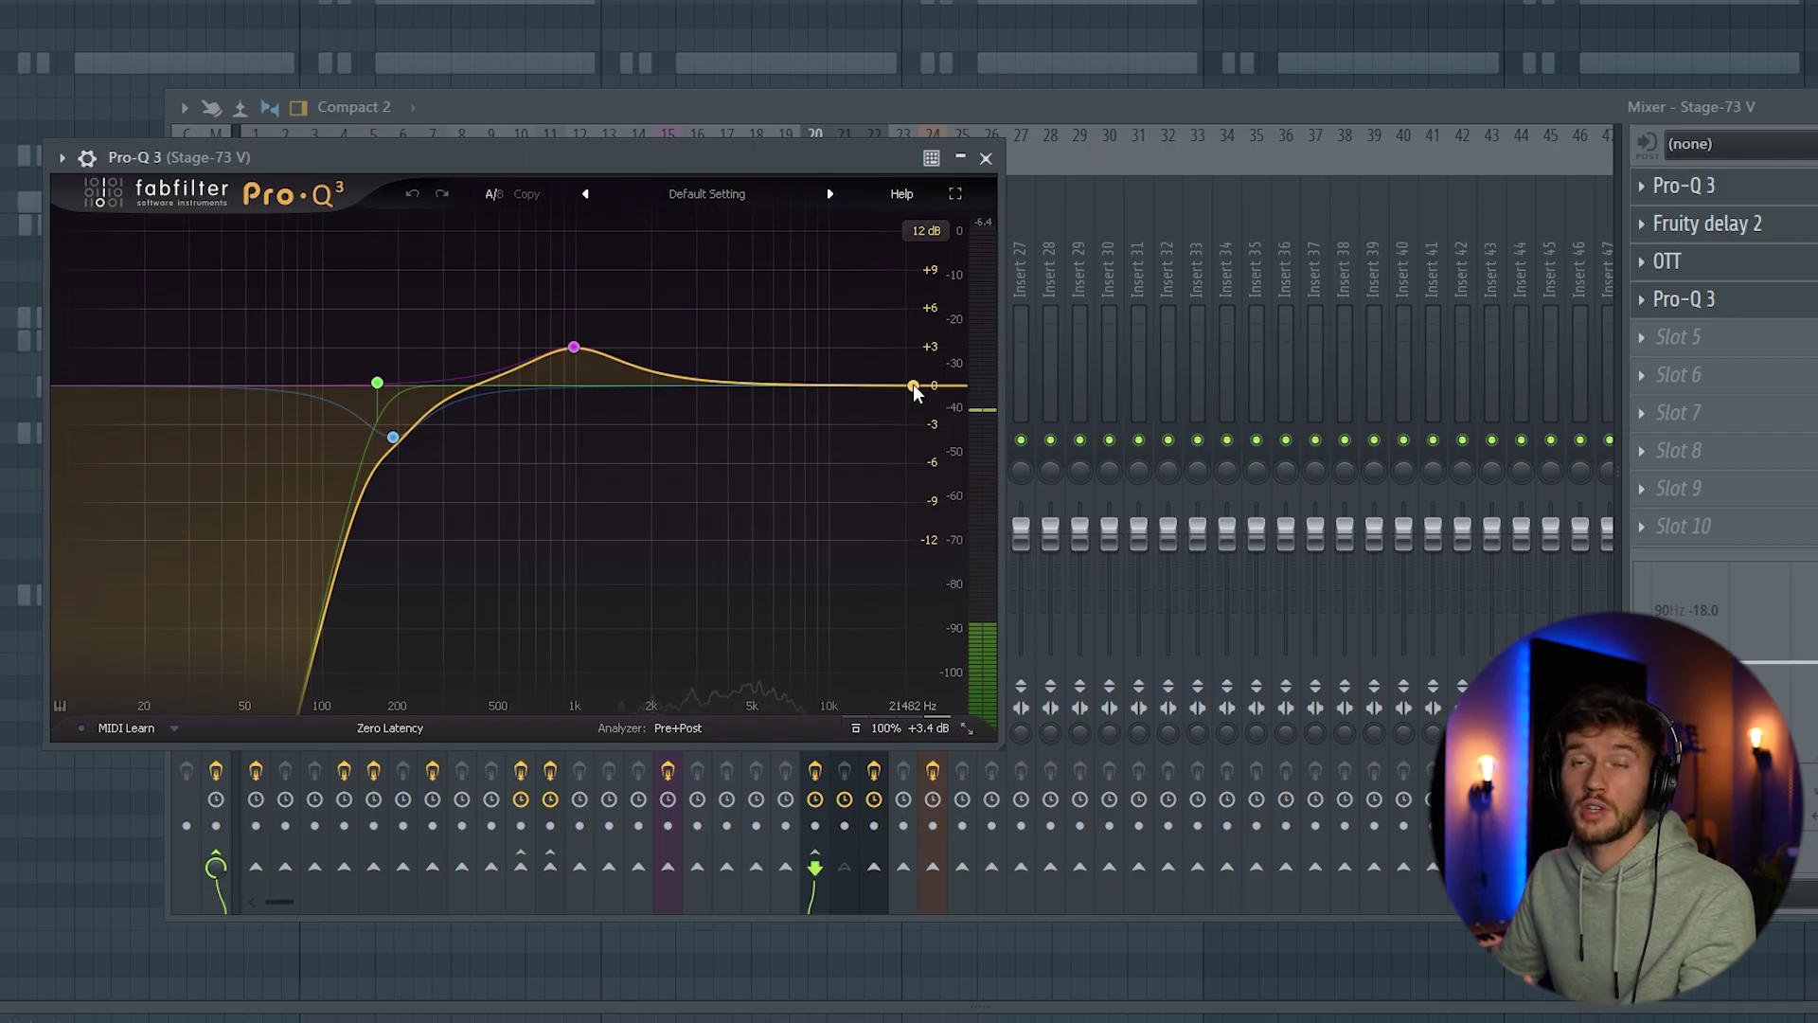
Open the piano track's Fruity delay 2 effect and play the track to hear it.
left_click(1705, 224)
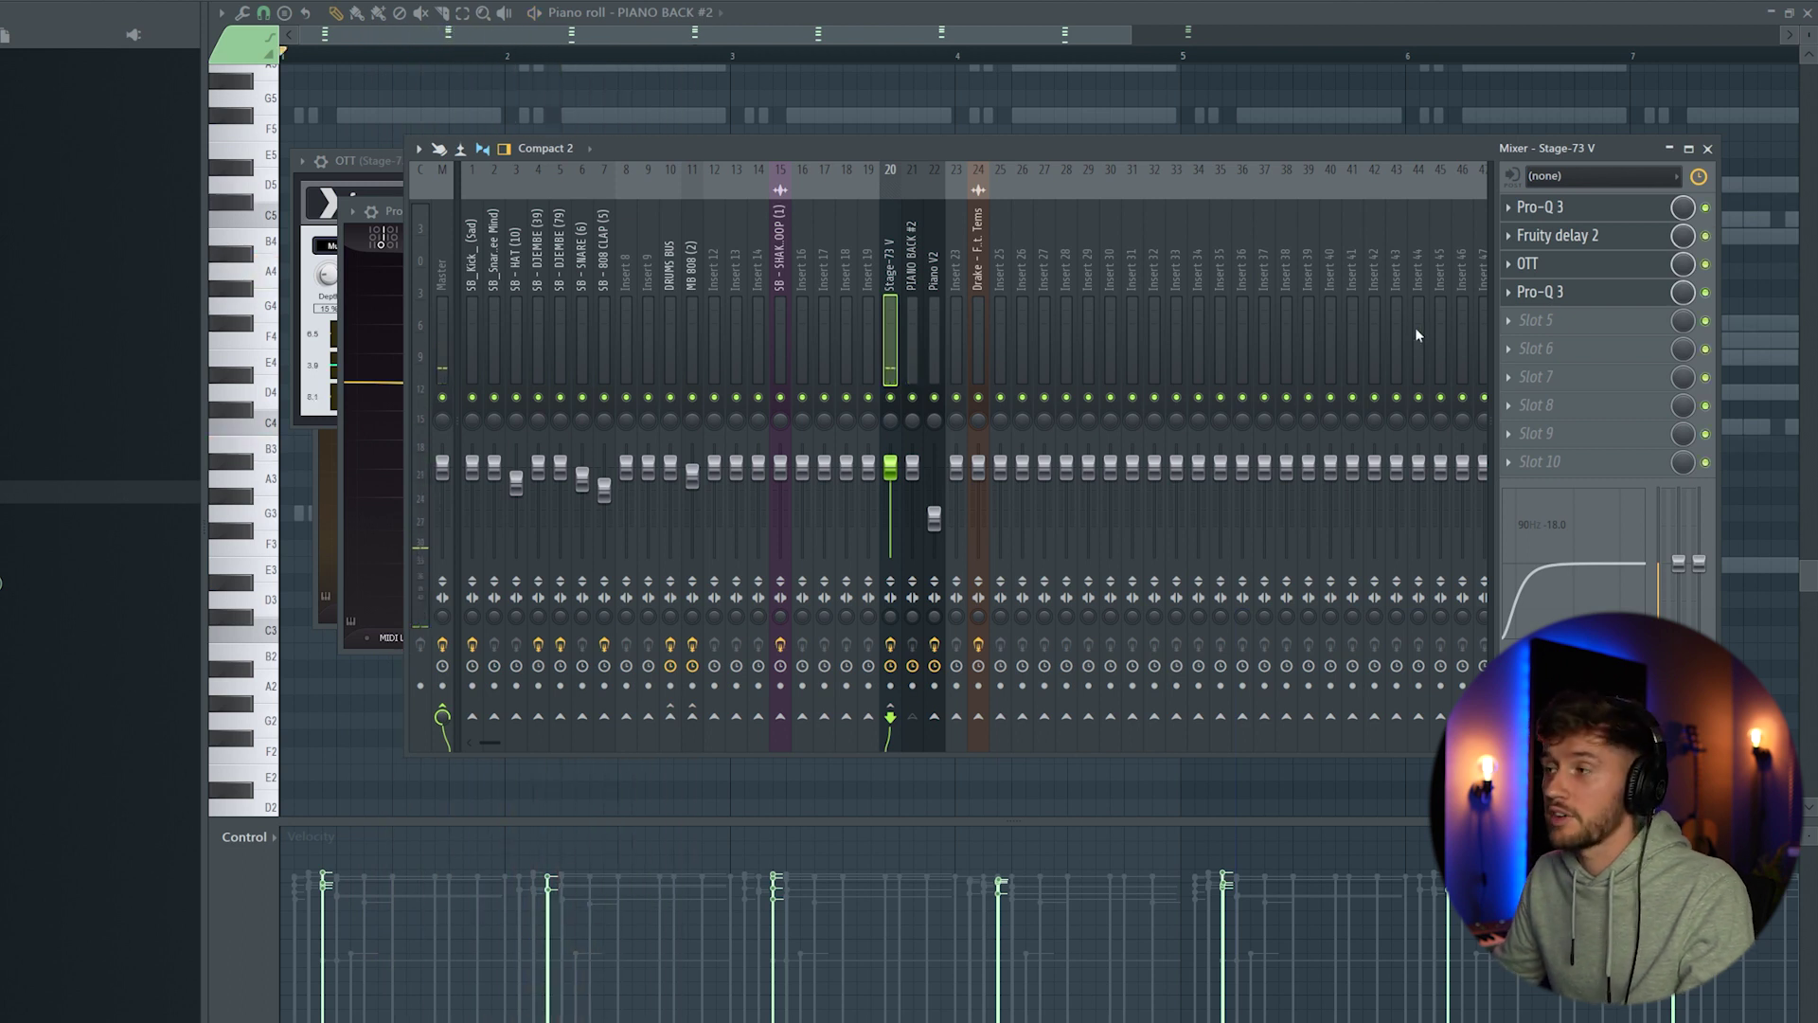
key("space")
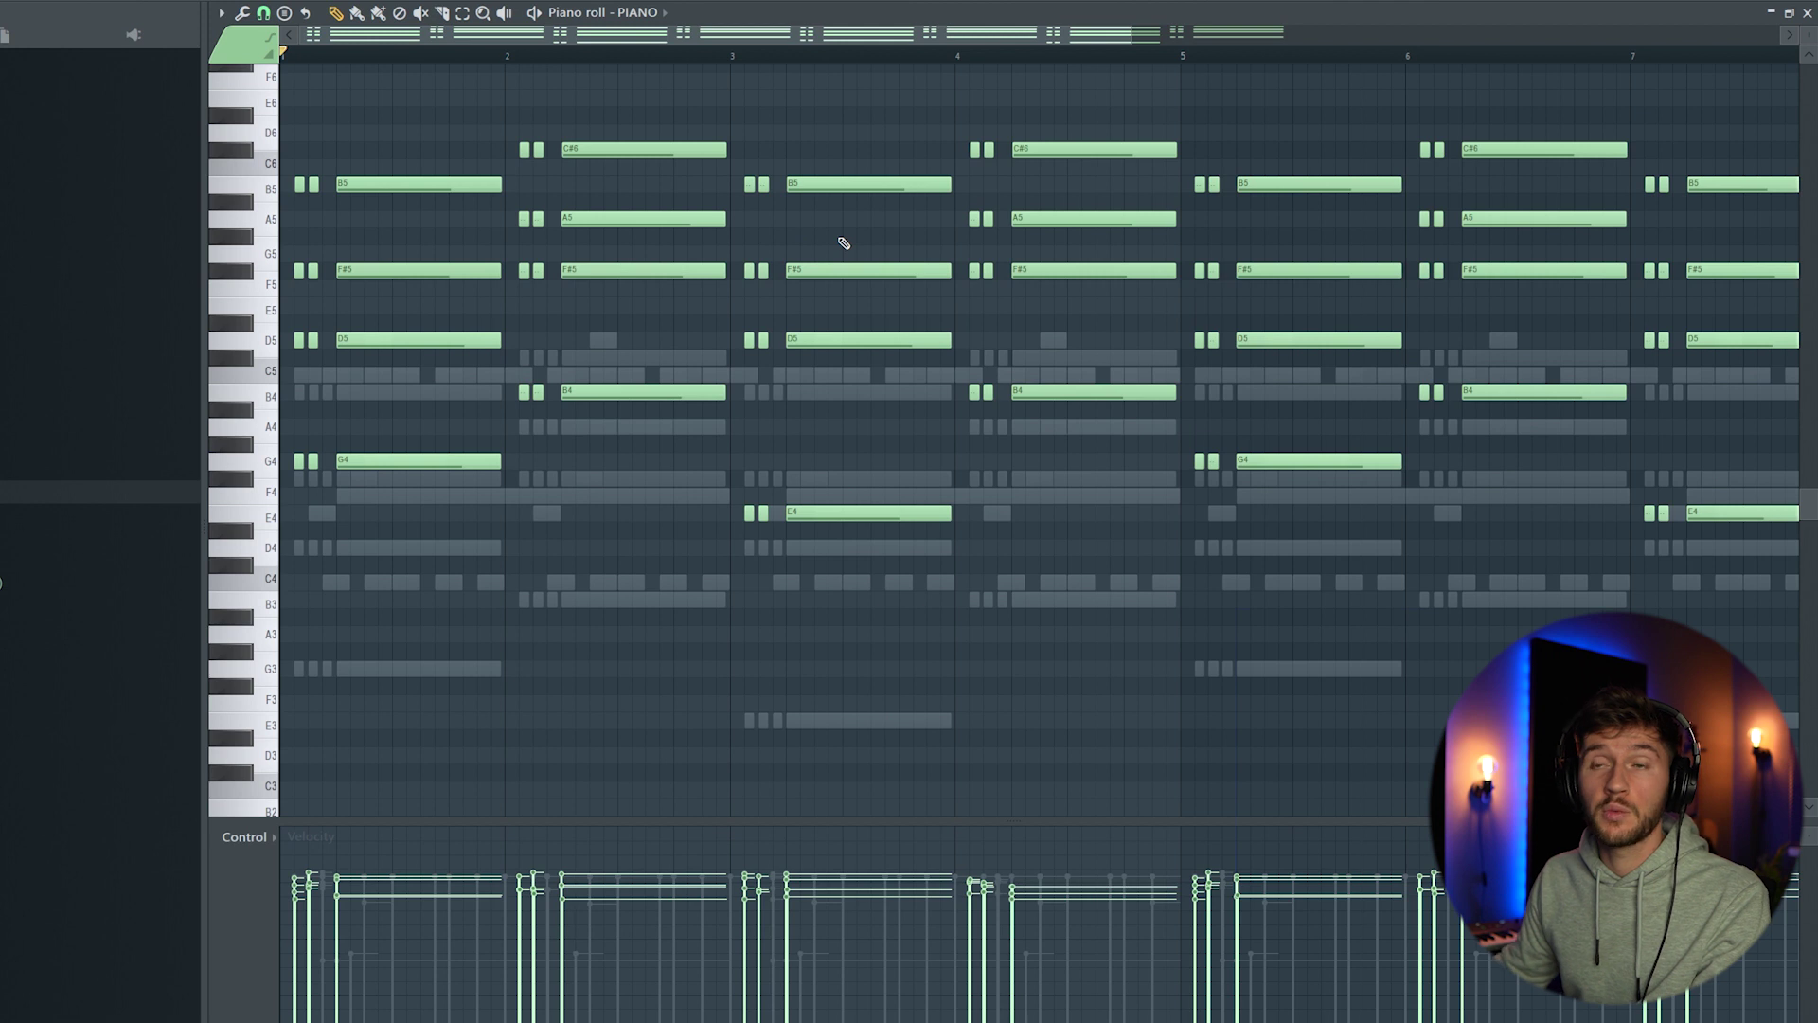
Play back the PIANO pattern's chords.
key("space")
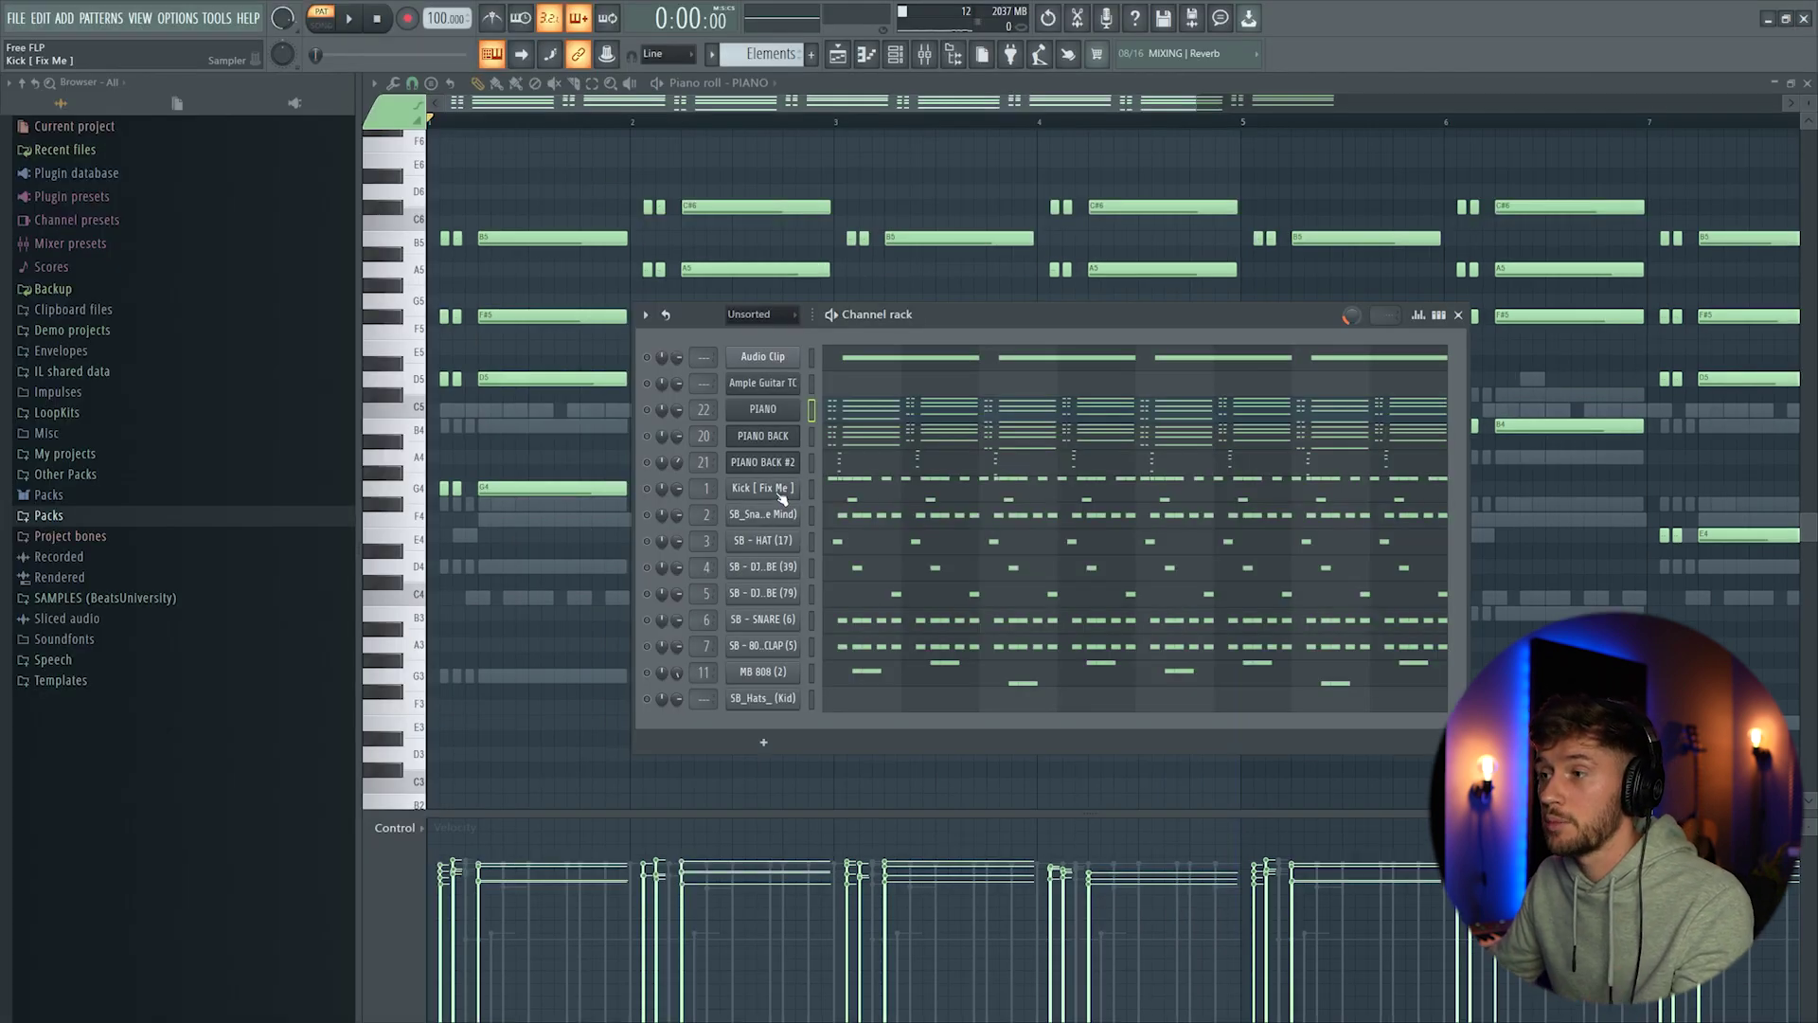
Open the Kick [ Fix Me ] sampler settings and play back the kick pattern.
left_click(783, 488)
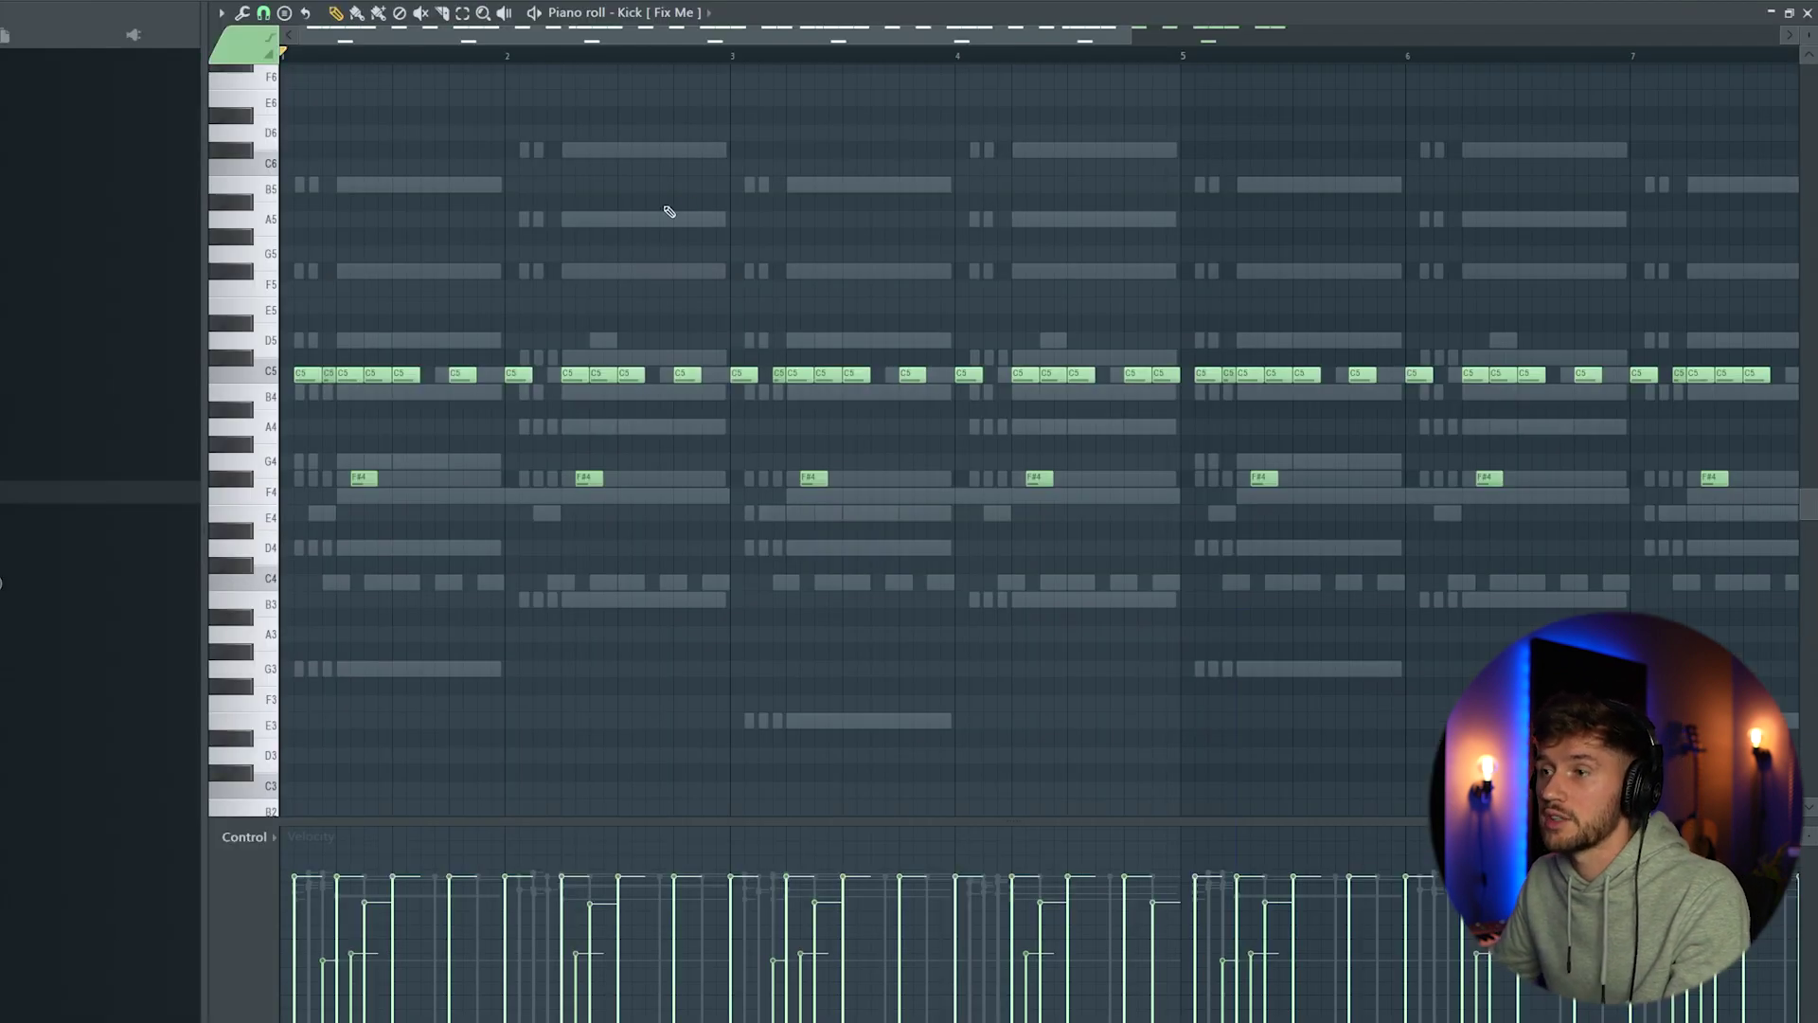
key("space")
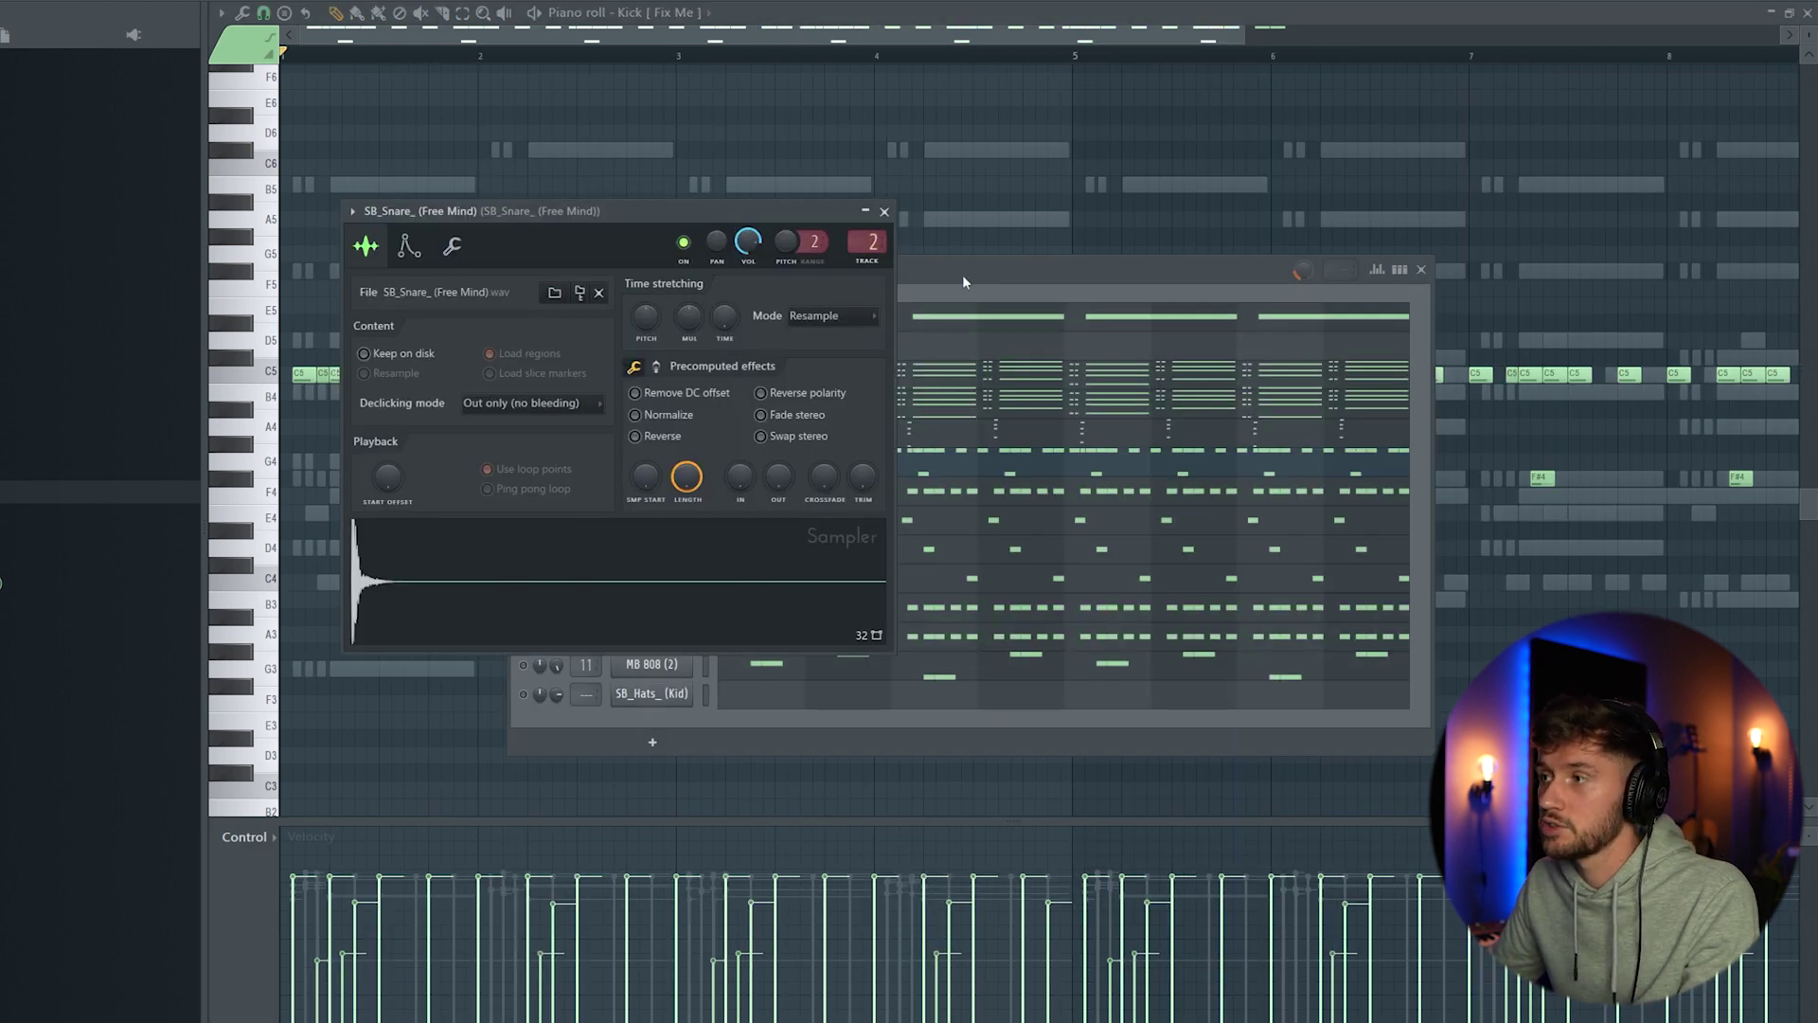
Play the snare pattern in the piano roll, then return to the Channel rack and play the hat pattern.
left_click(963, 272)
left_click(797, 479)
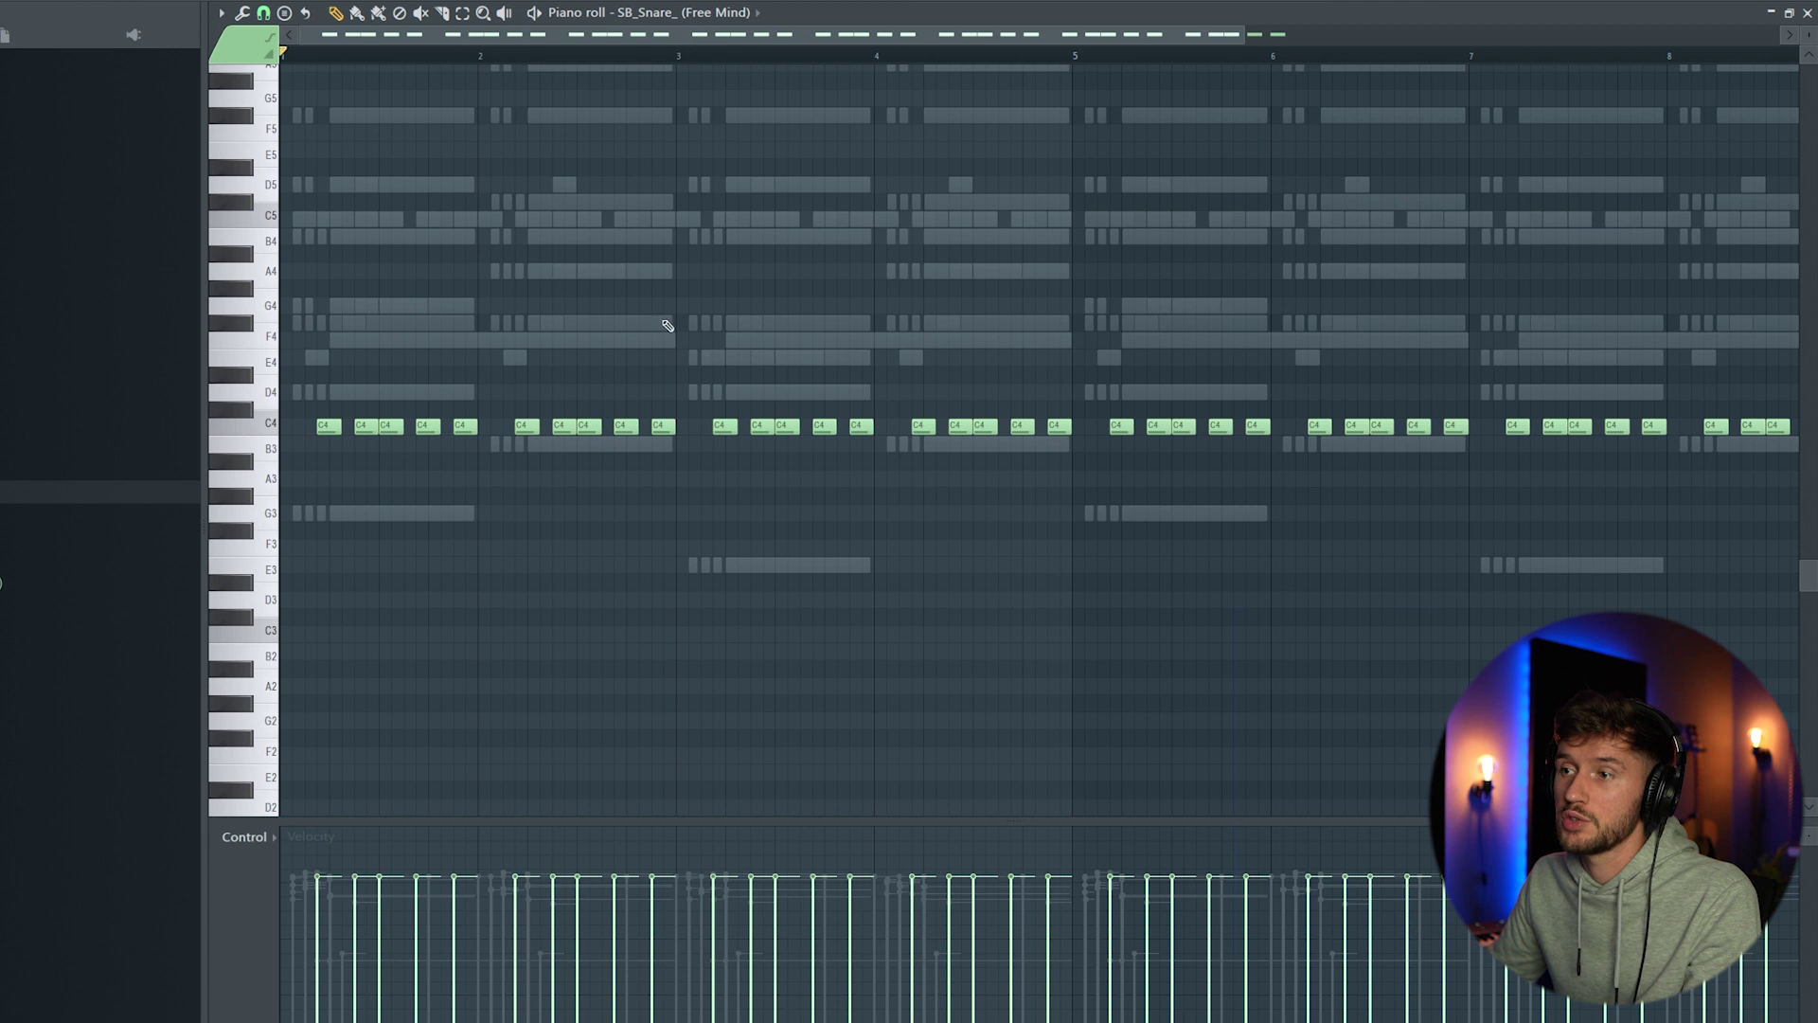
scroll(673, 299, "up", 1)
key("space")
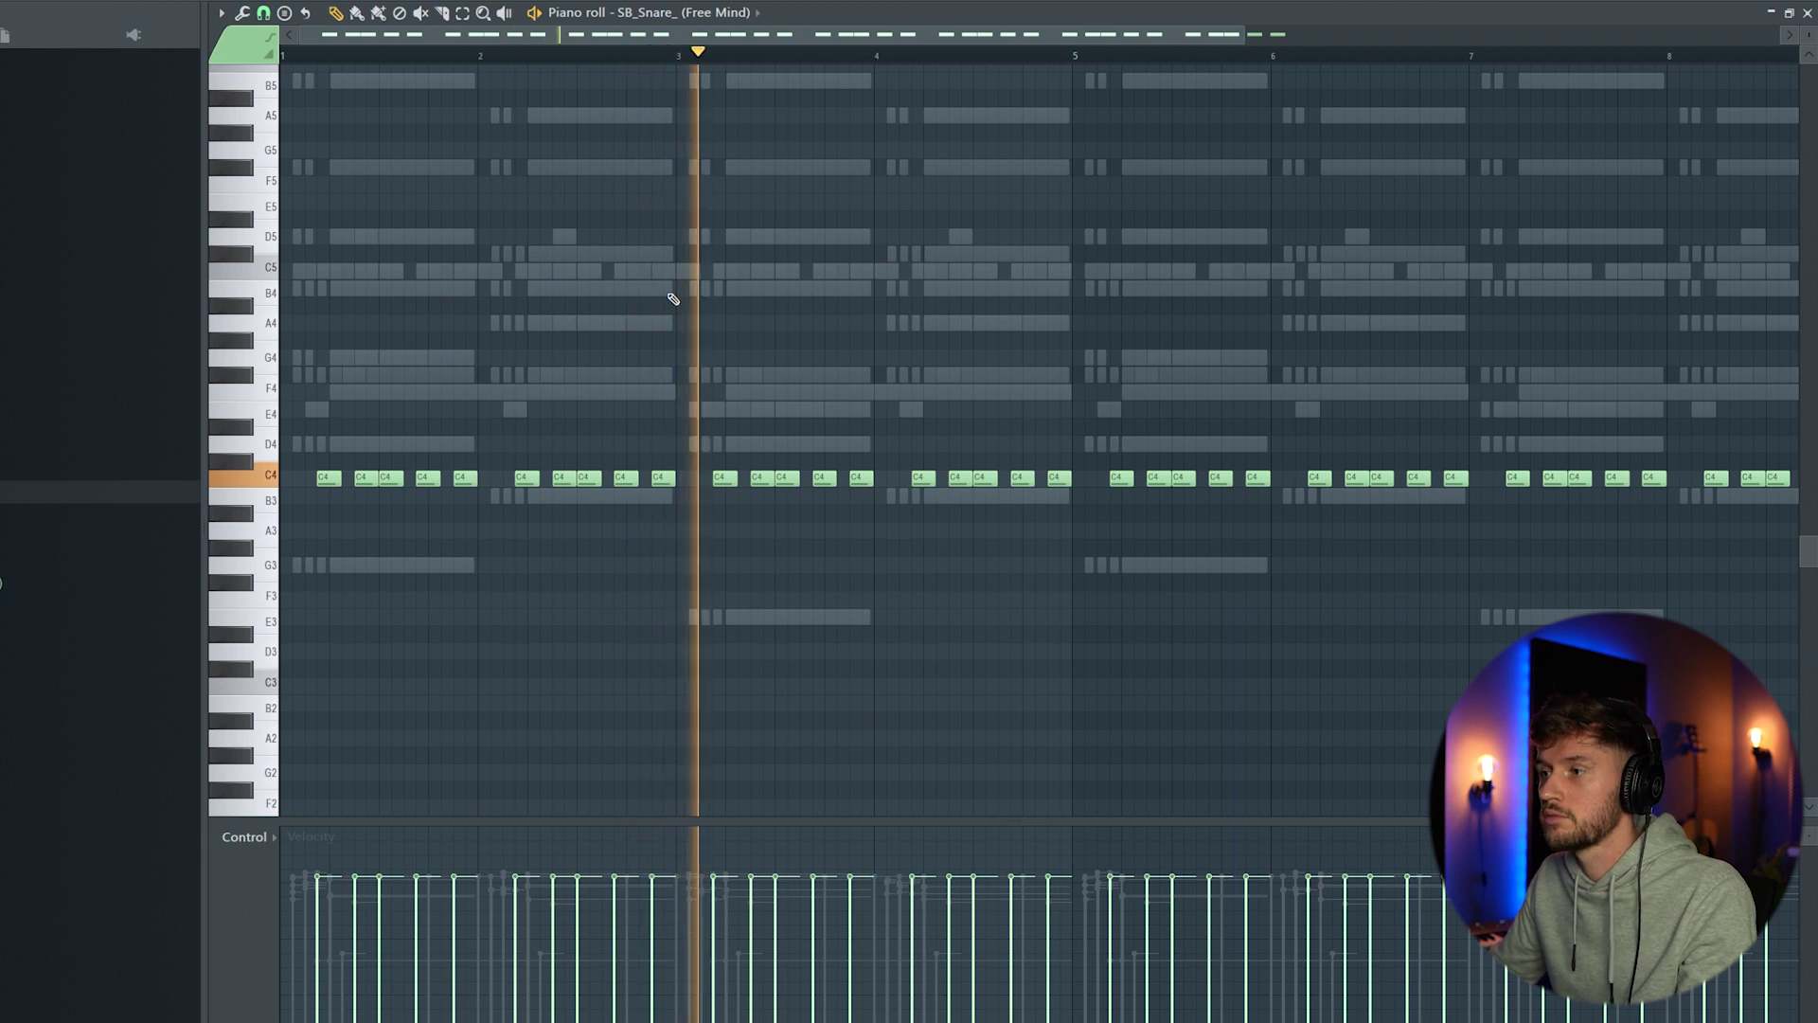
scroll(681, 300, "down", 2)
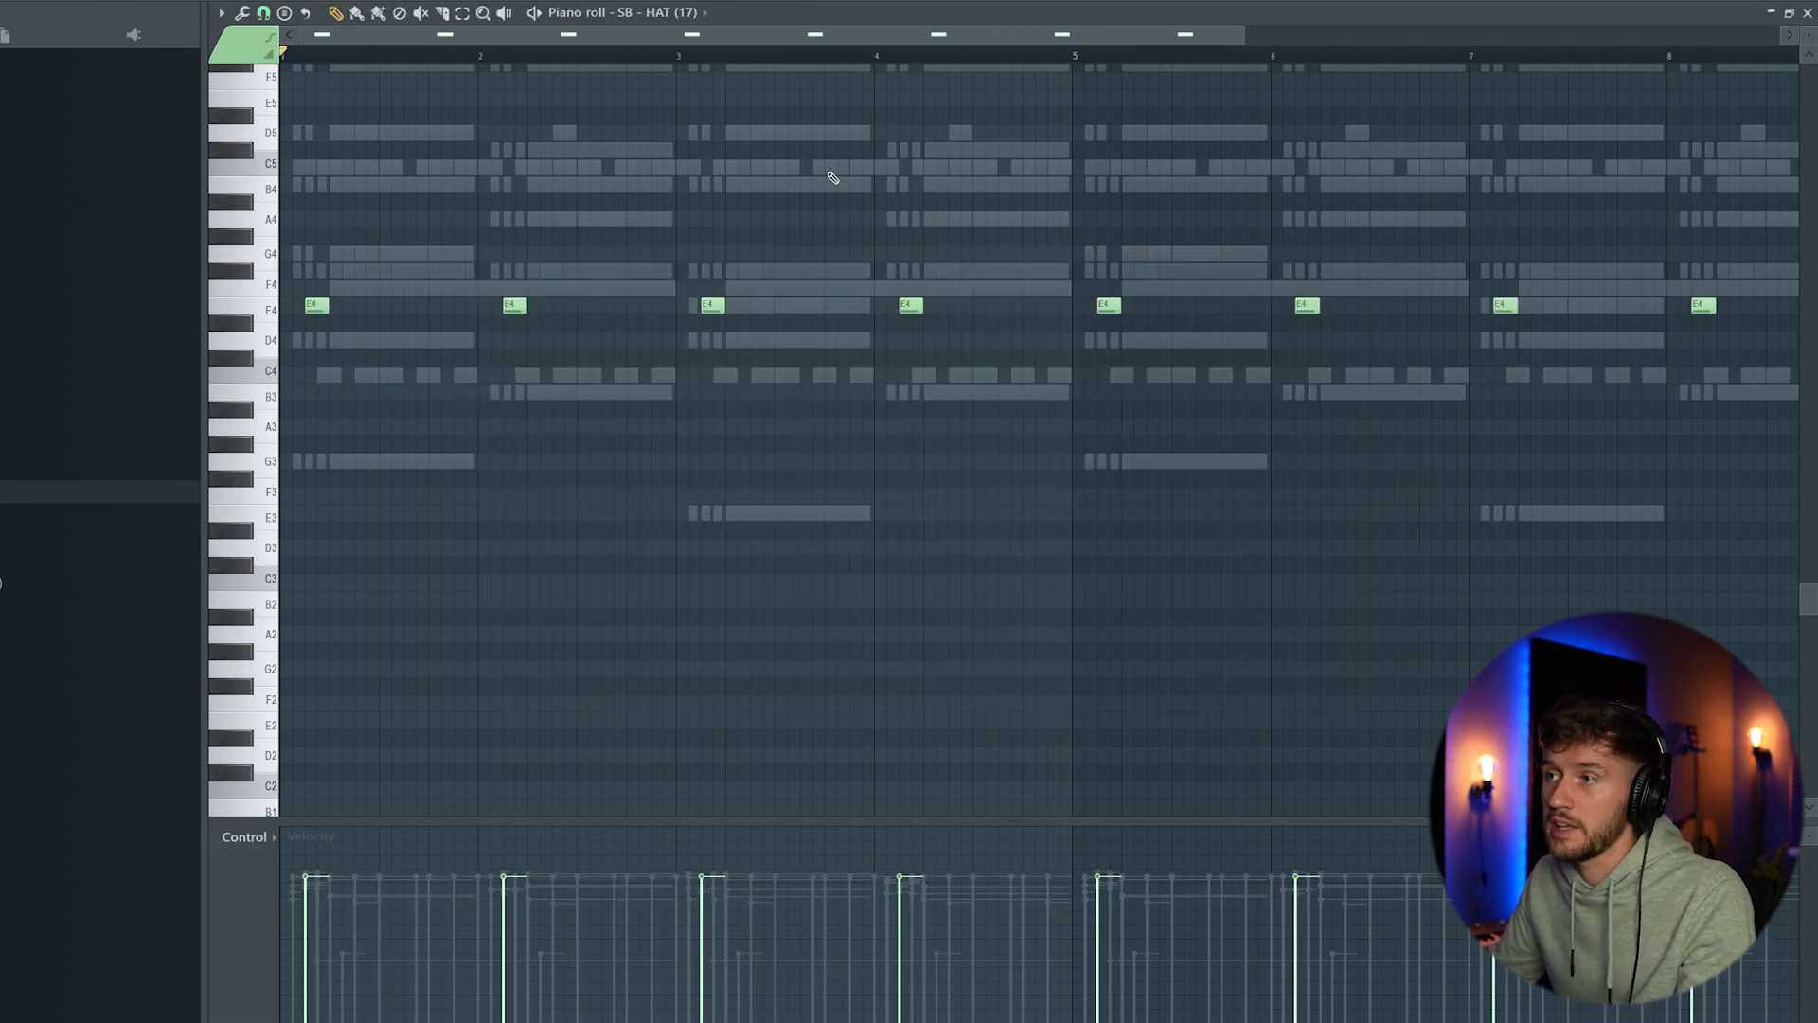
key("F6")
key("space")
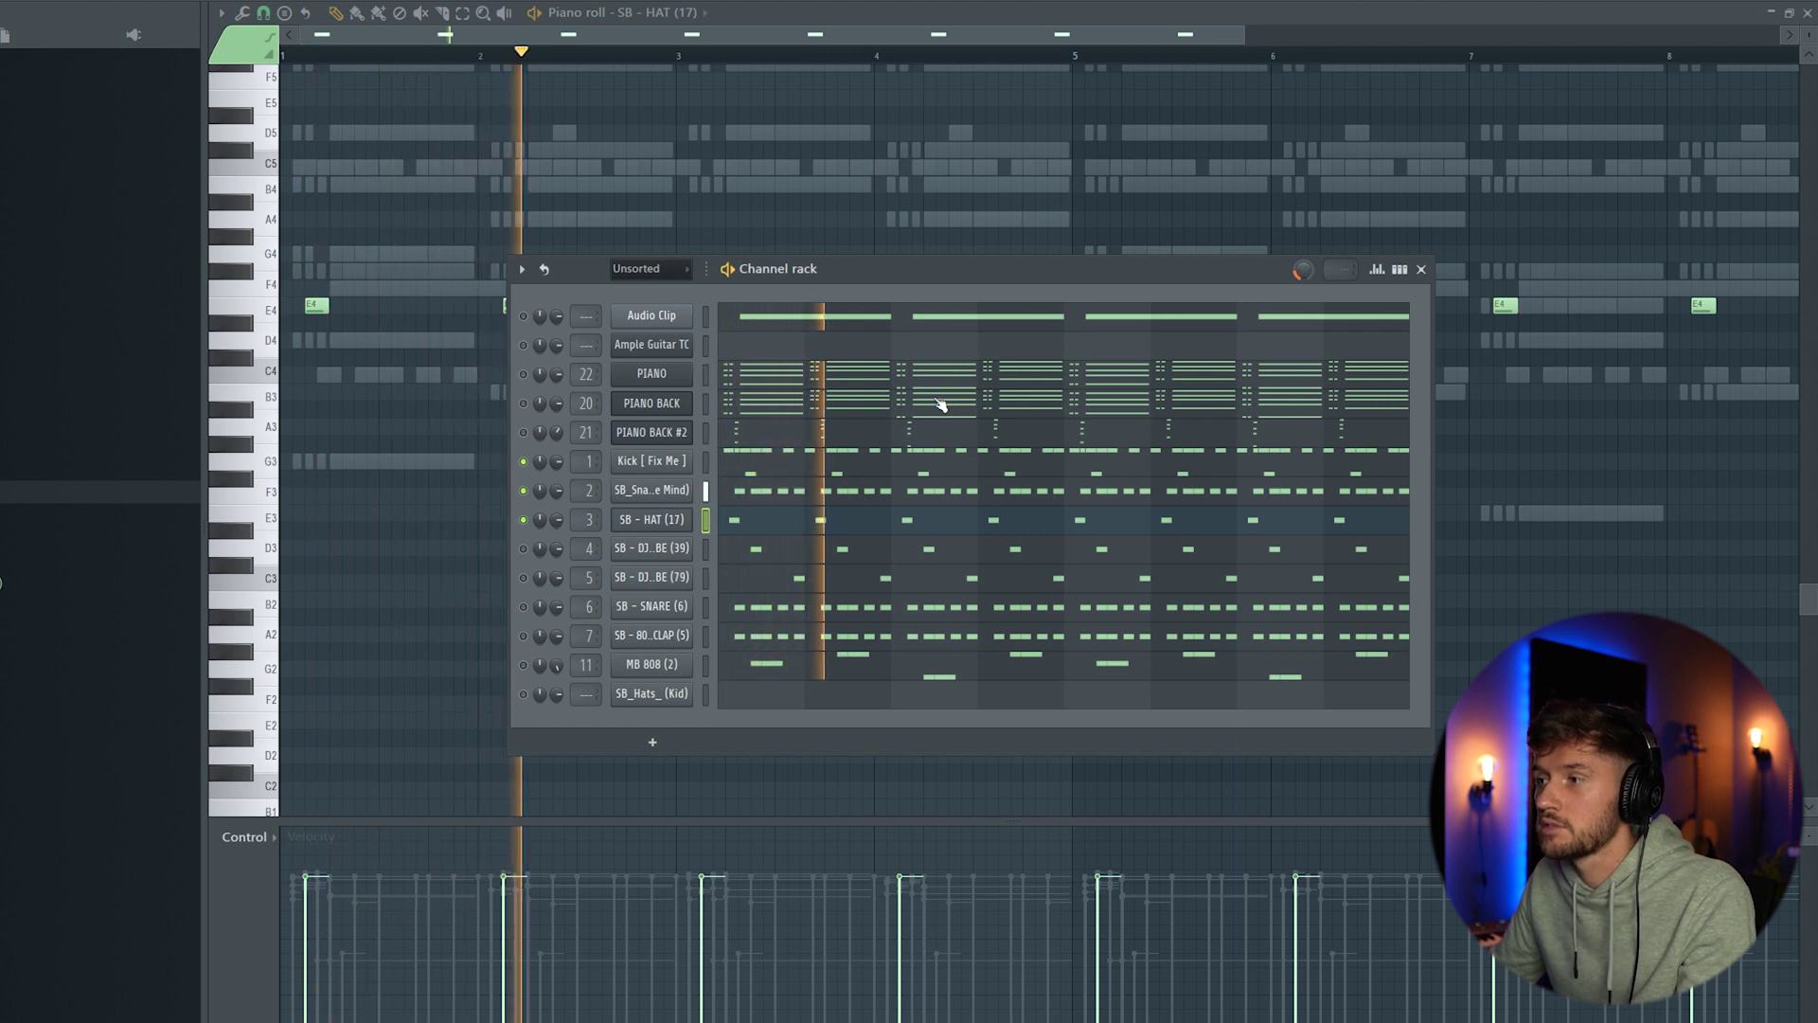
Audition the SB - DJEMBE (39) and SB - DJEMBE (79) samples with pattern playback.
left_click(650, 555)
key("F6")
key("space")
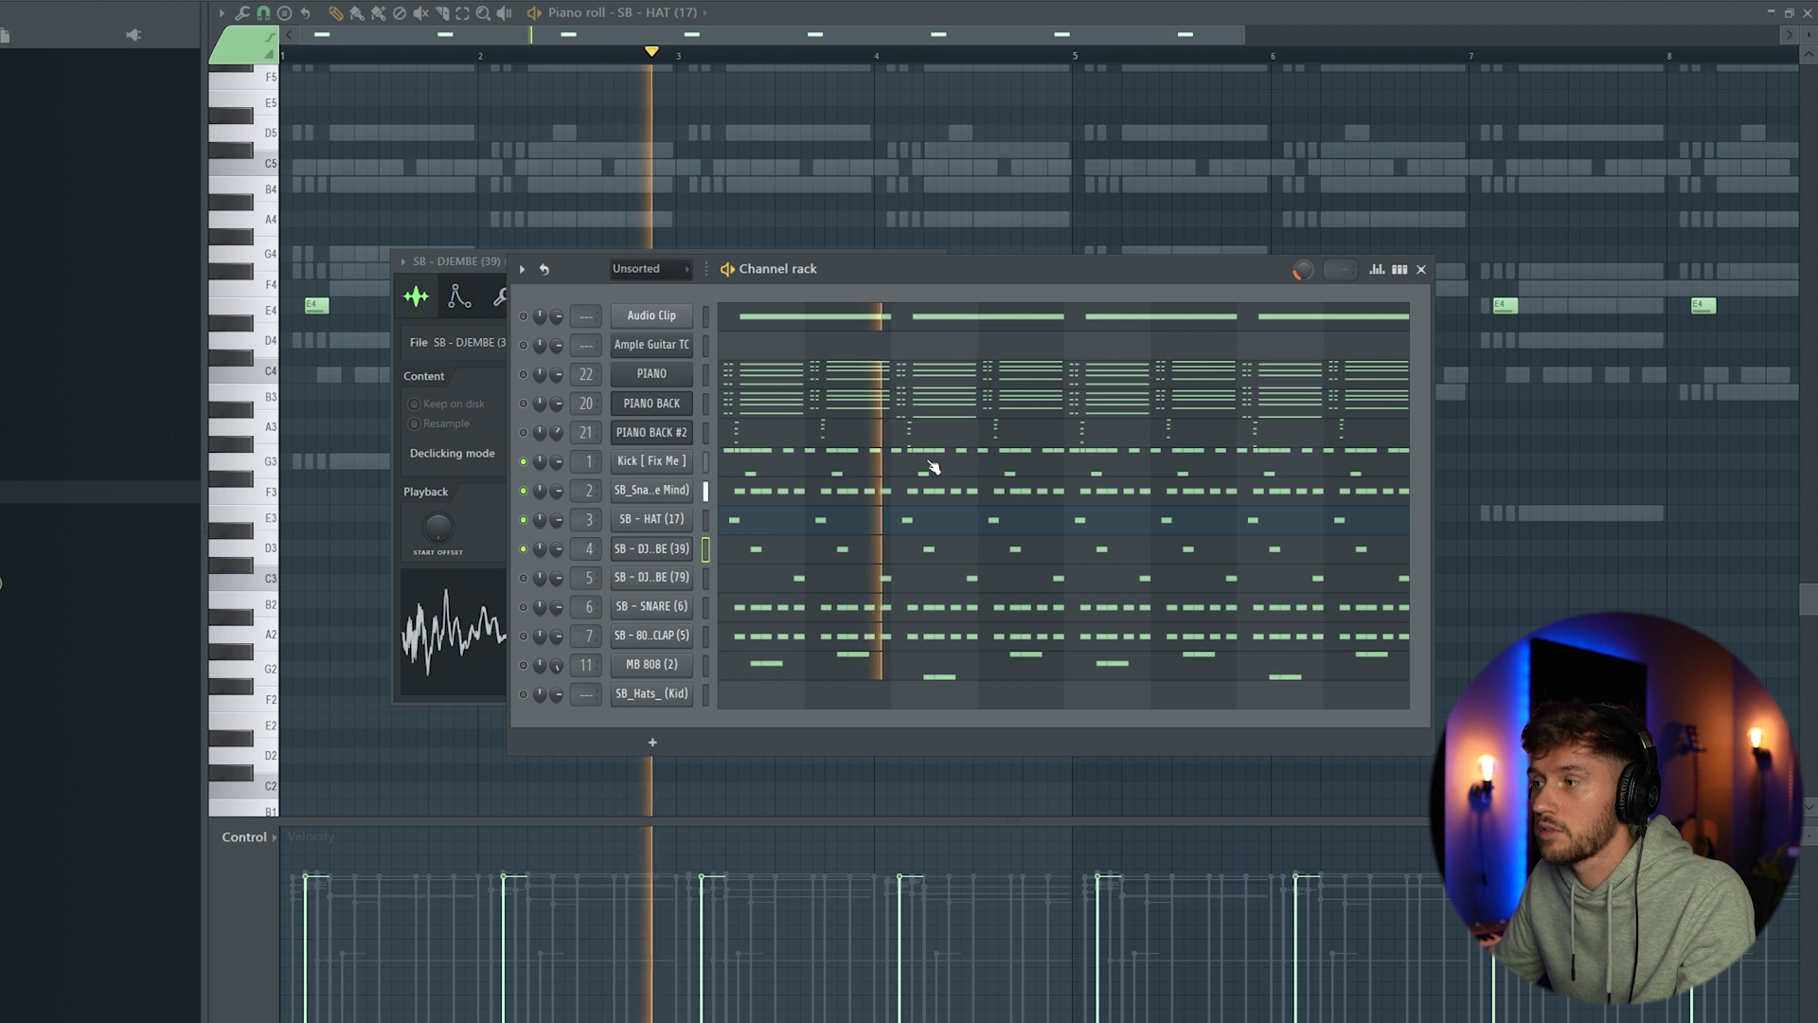
key("space")
left_click(651, 576)
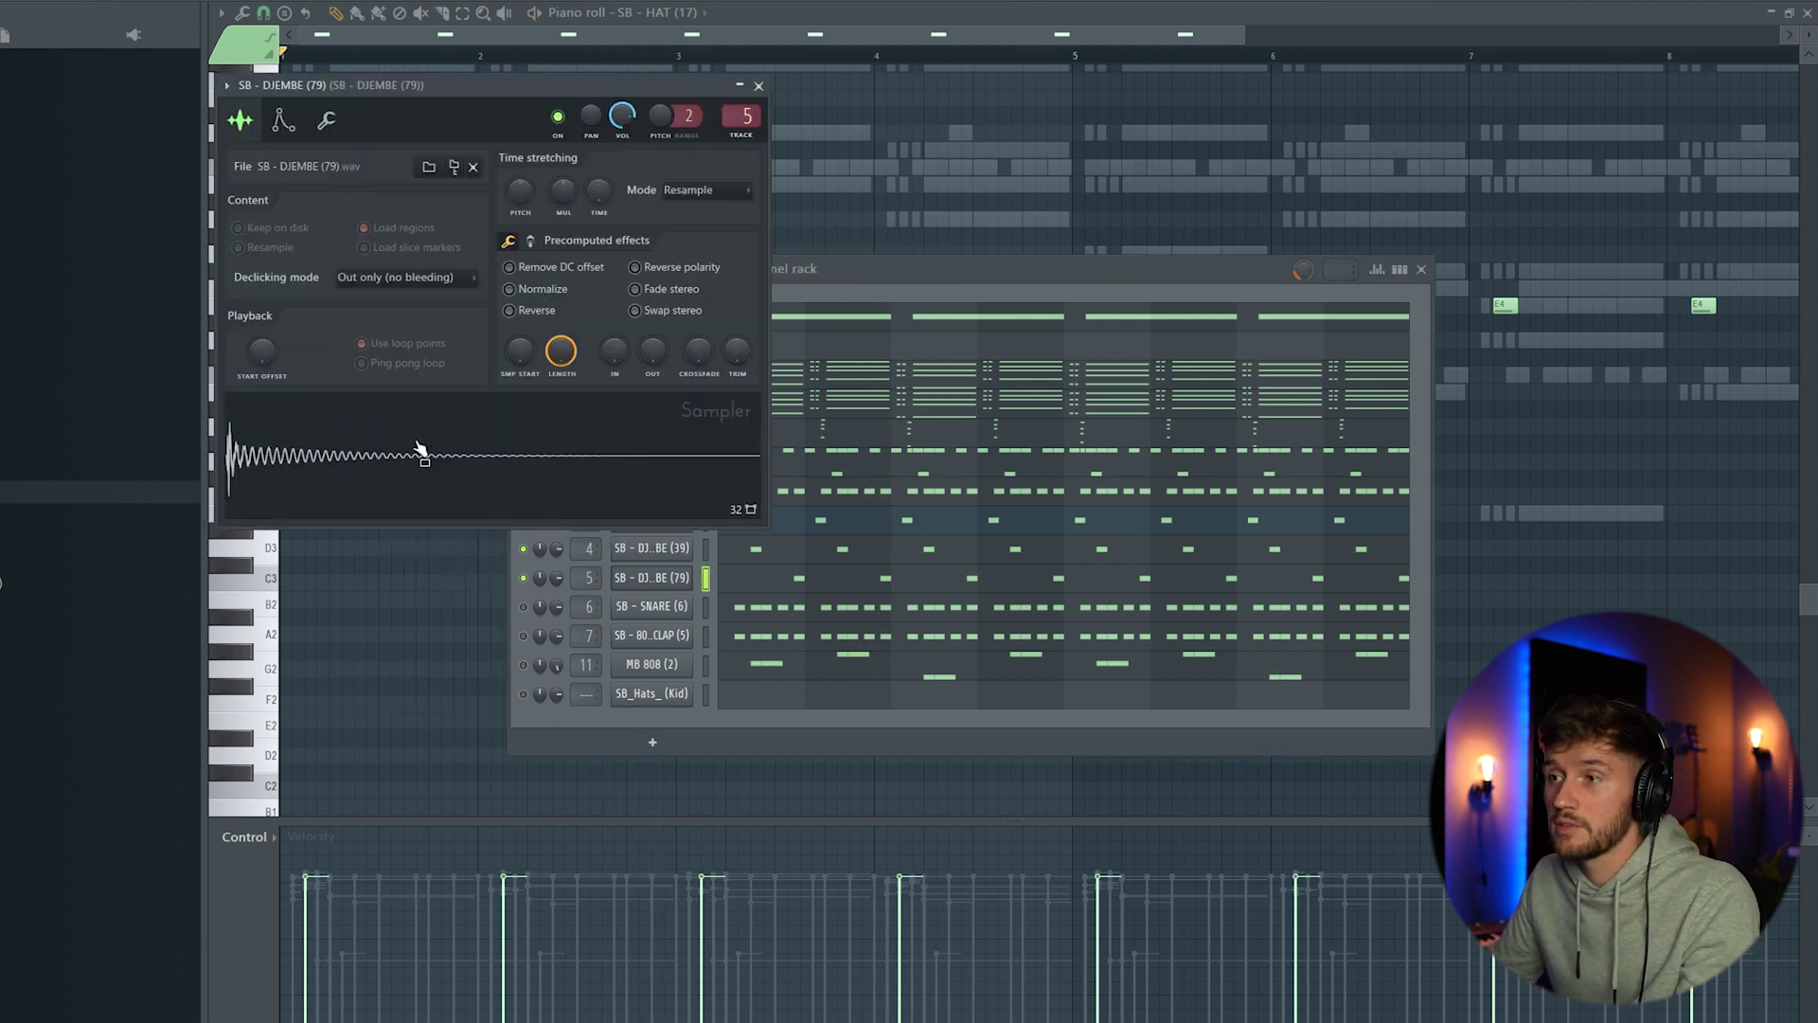
left_click(810, 323)
key("space")
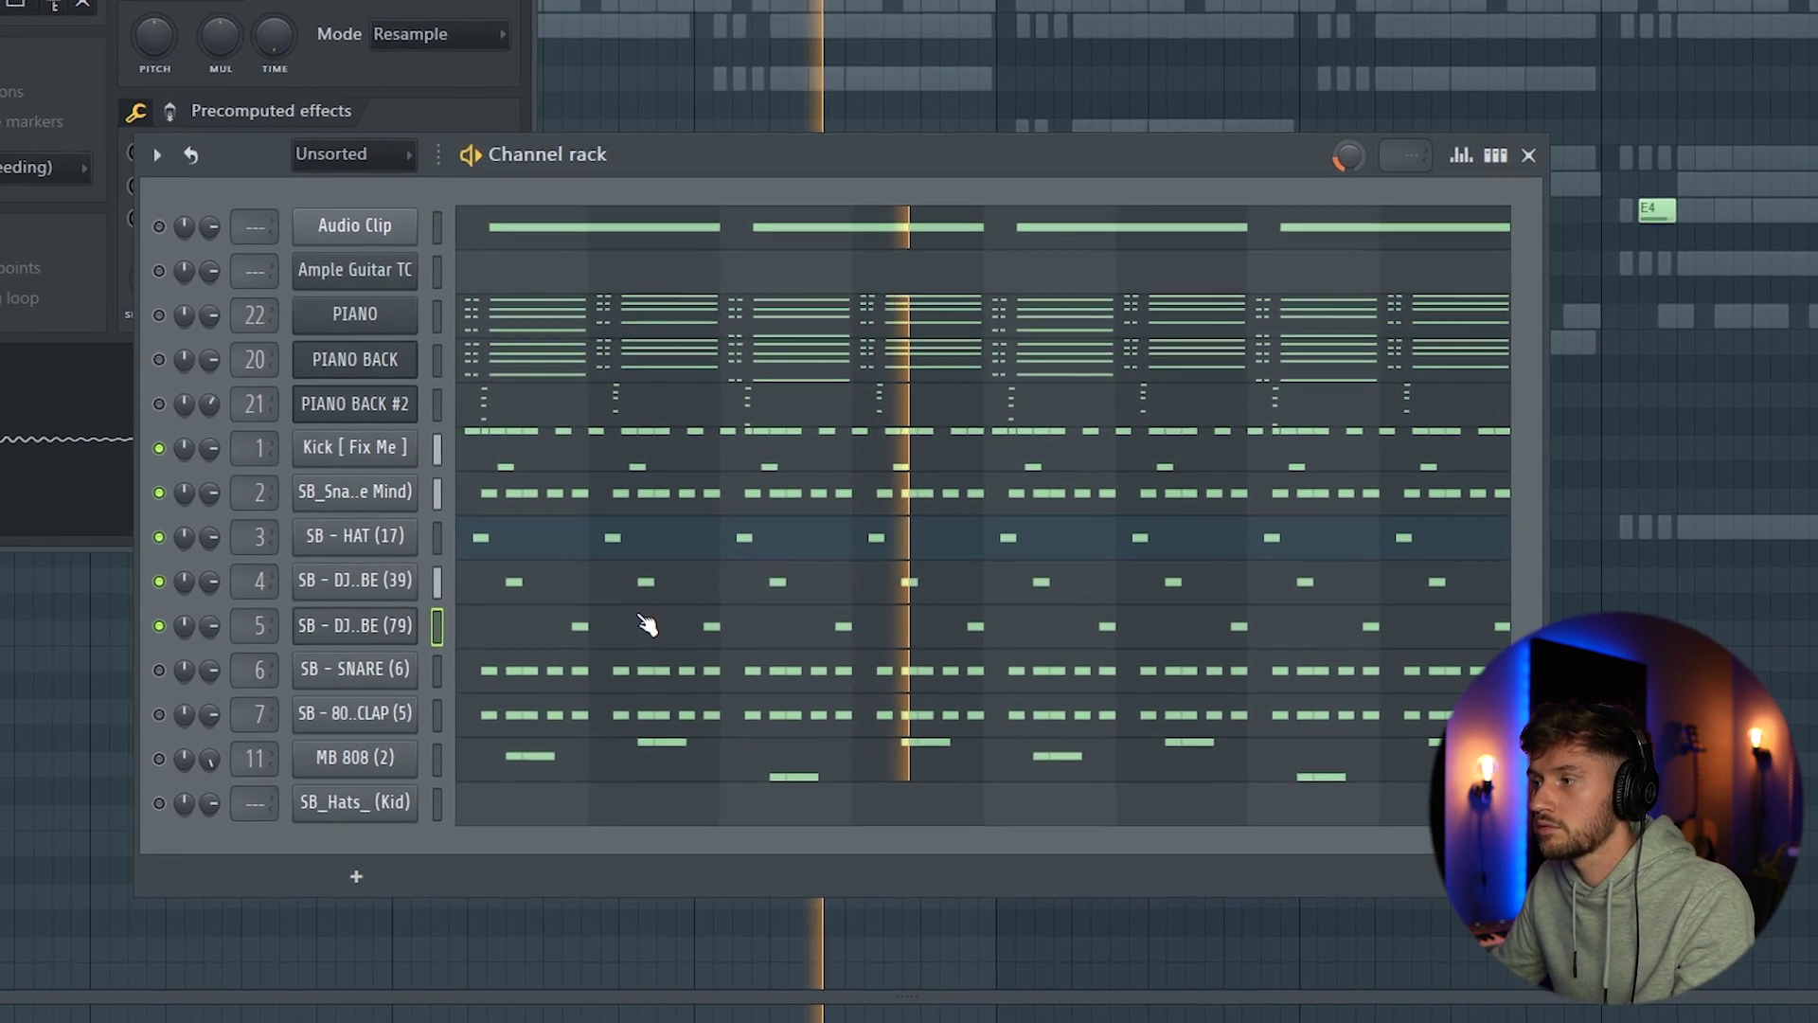
key("space")
Play the SB - SNARE (6) notes, then show SB - 808 CLAP (5) in the piano roll.
left_click(336, 687)
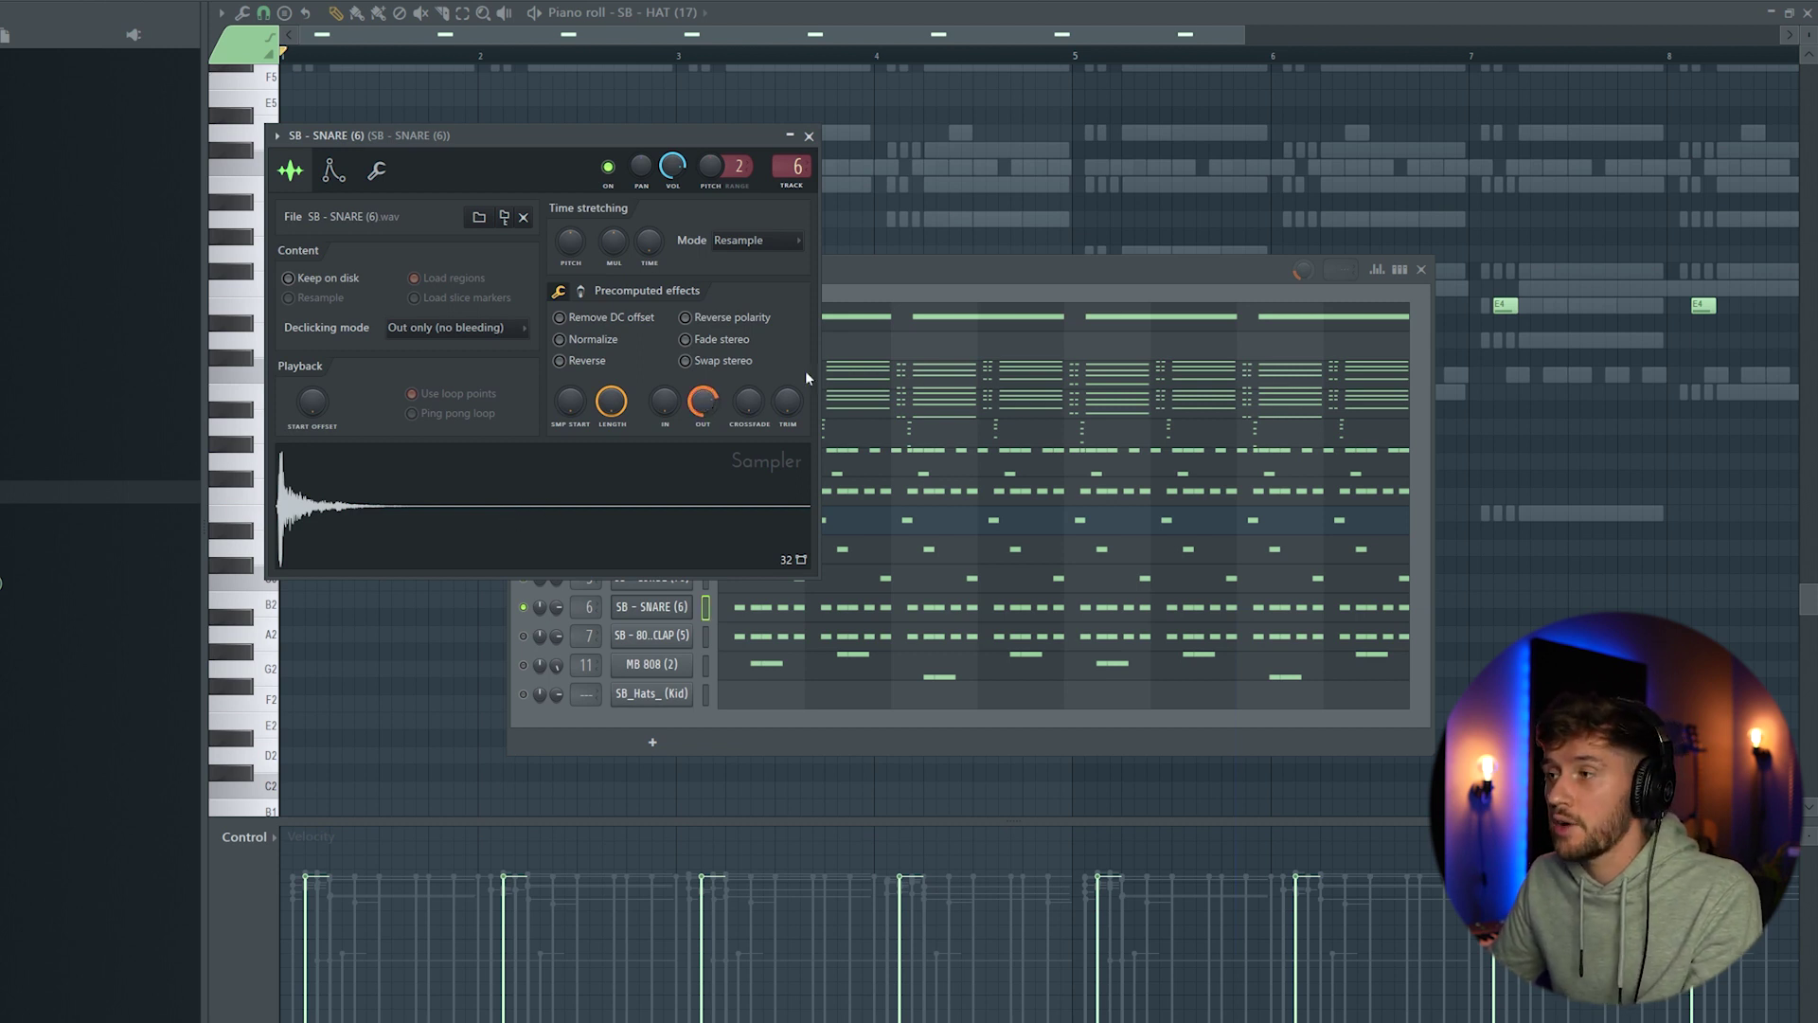
key("F7")
key("space")
scroll(791, 587, "up", 2)
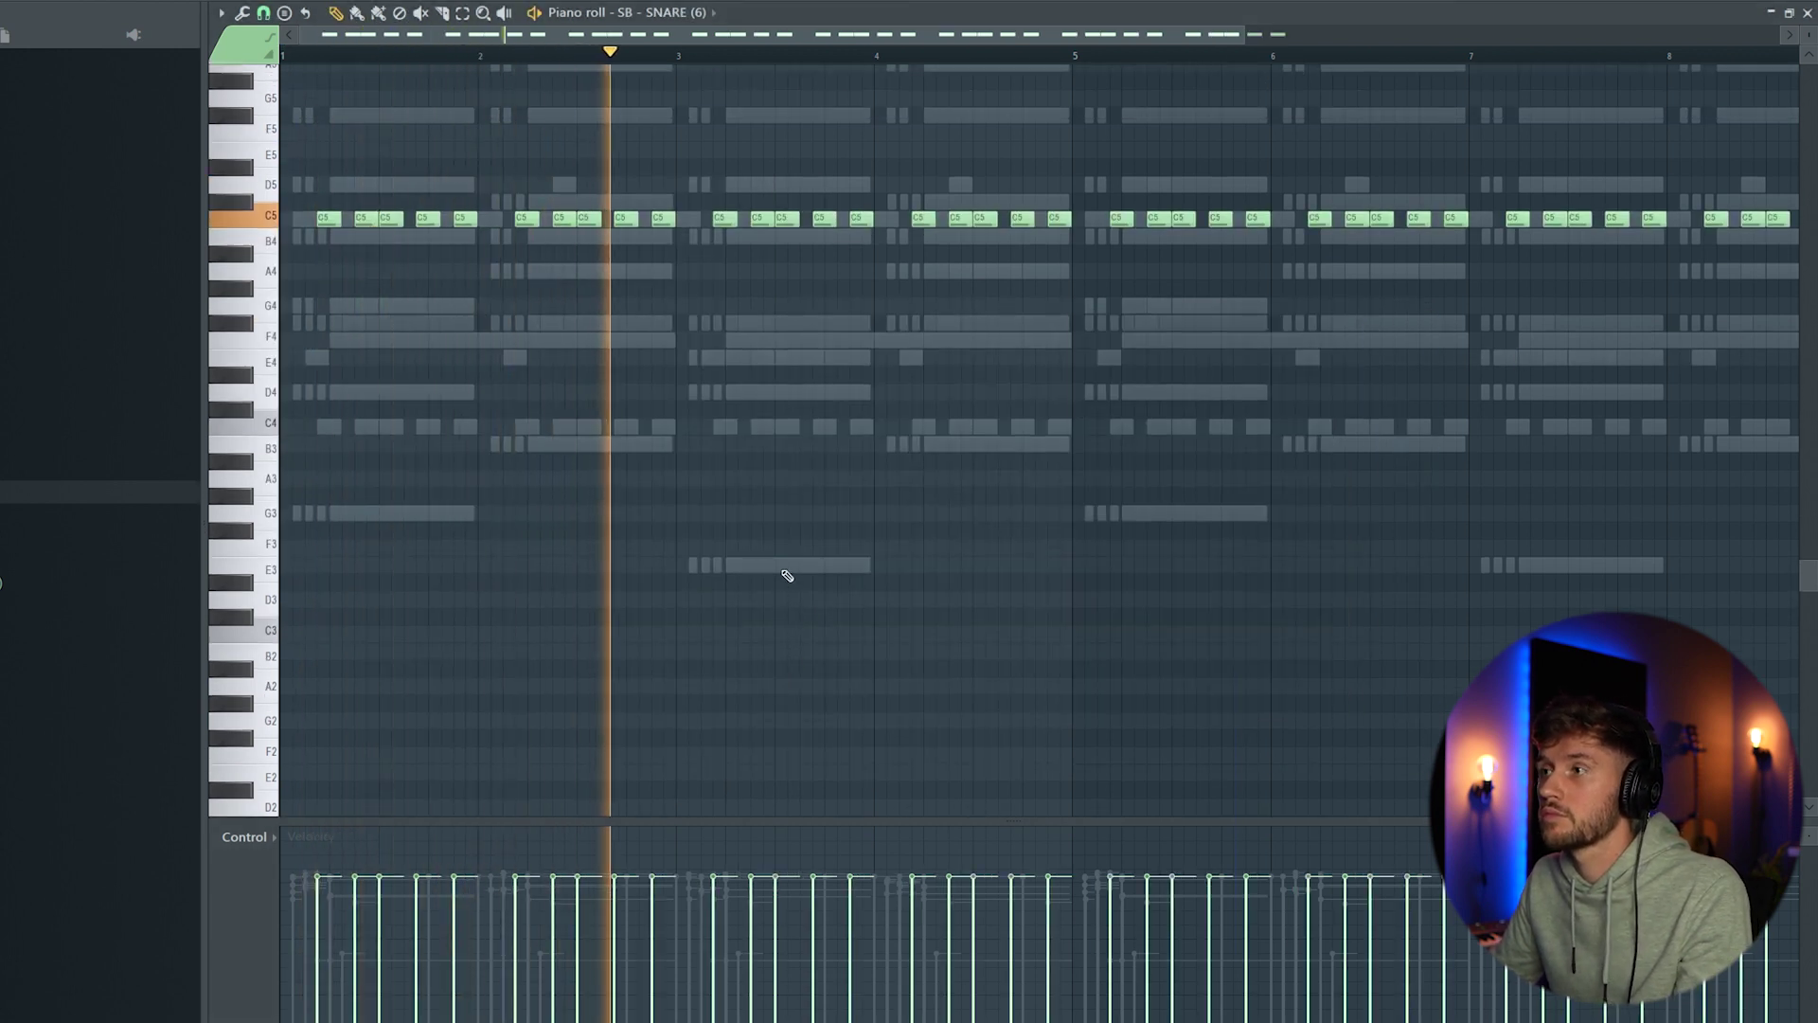
key("space")
key("F6")
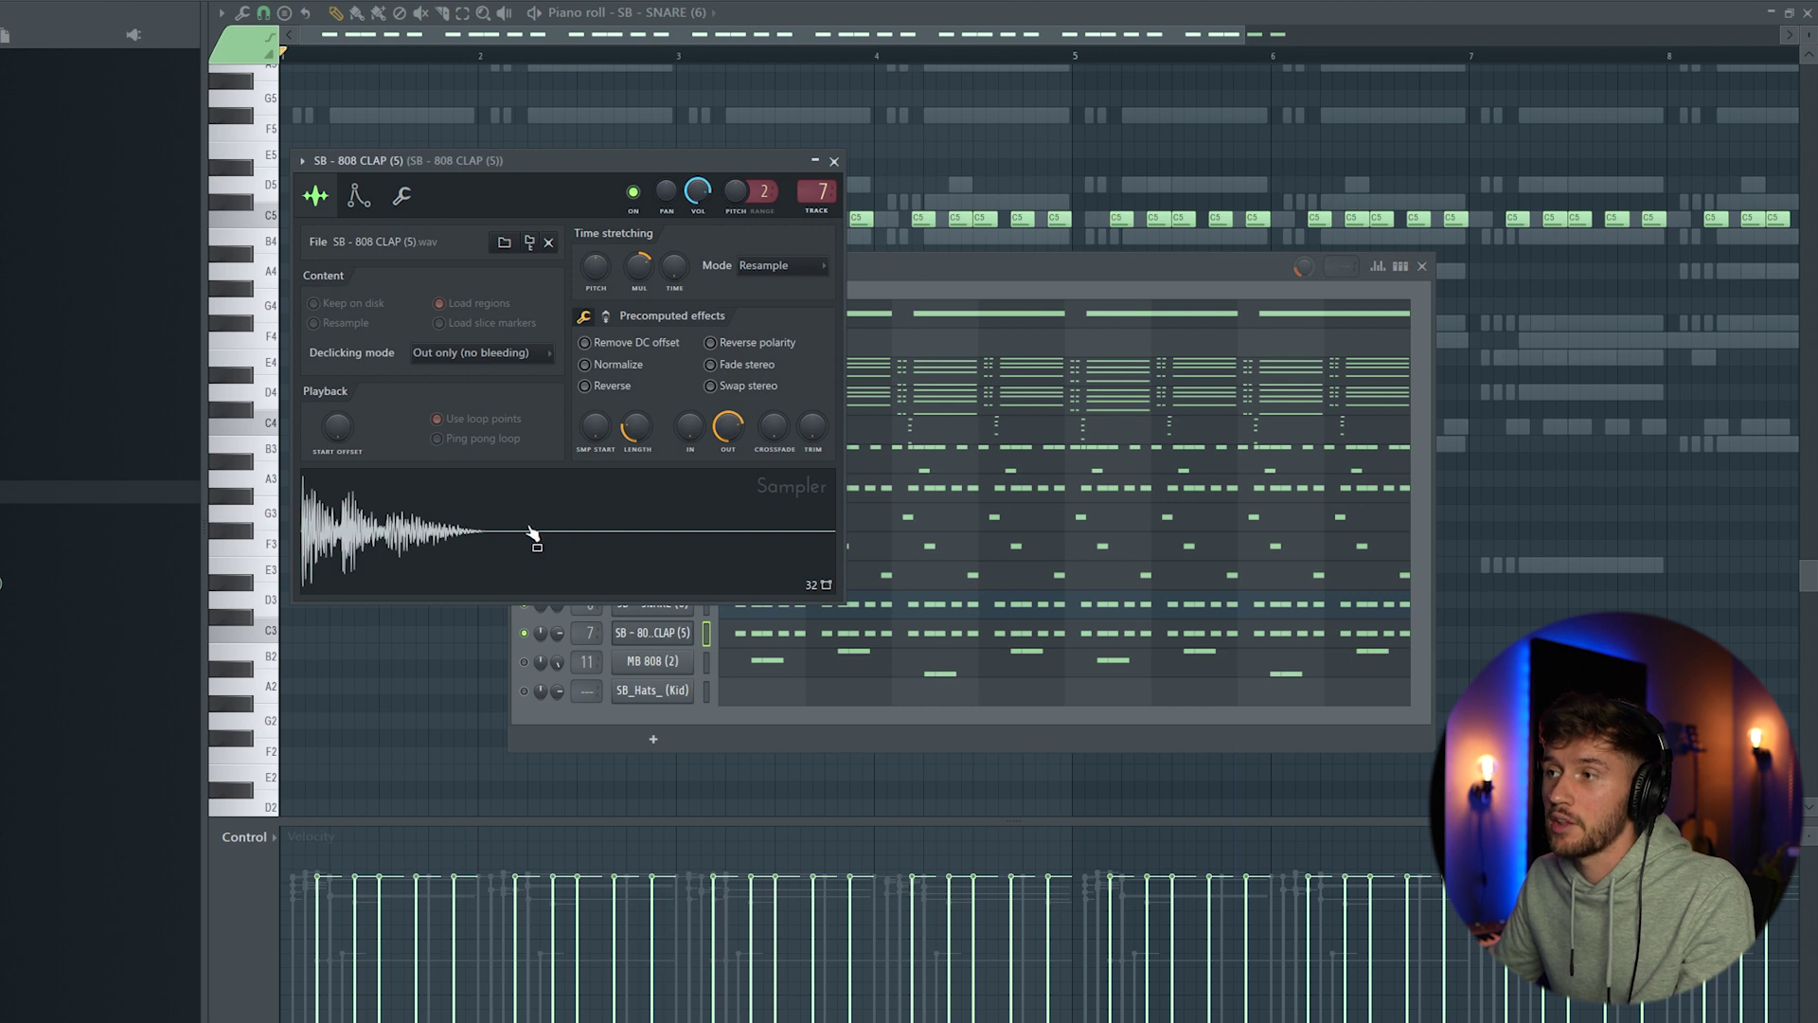
key("space")
left_click(926, 382)
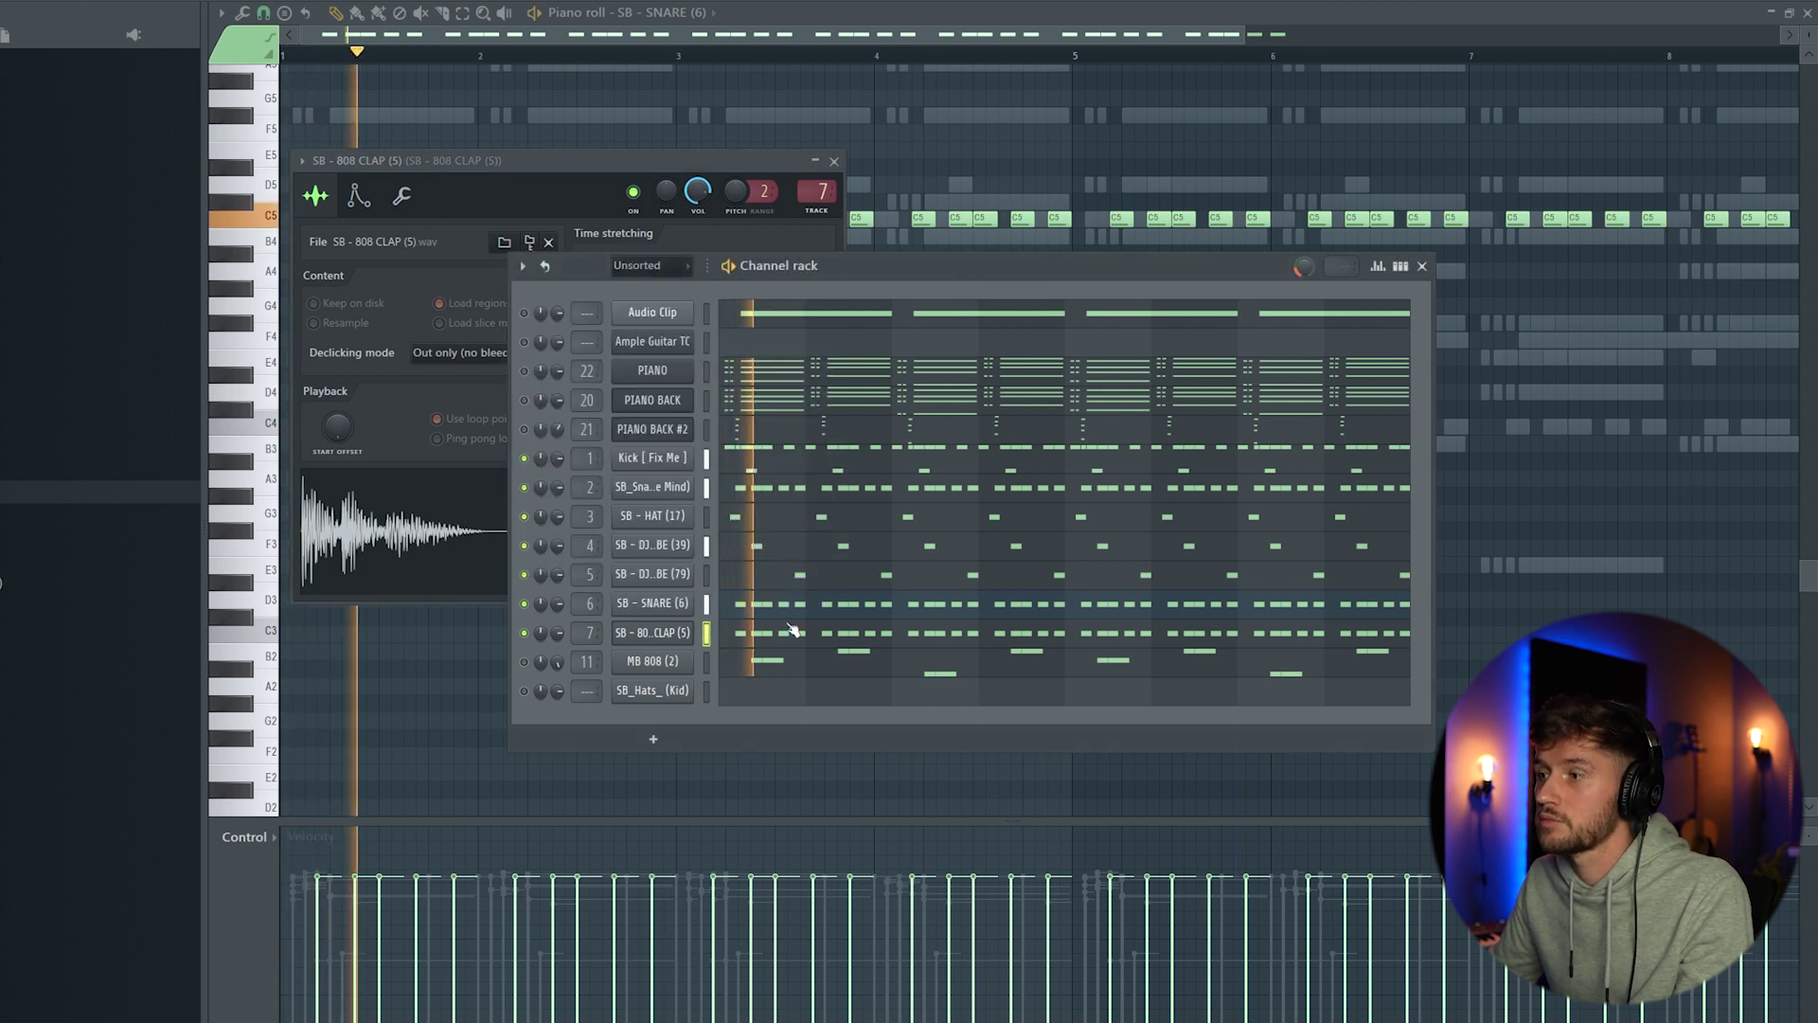
left_click(792, 640)
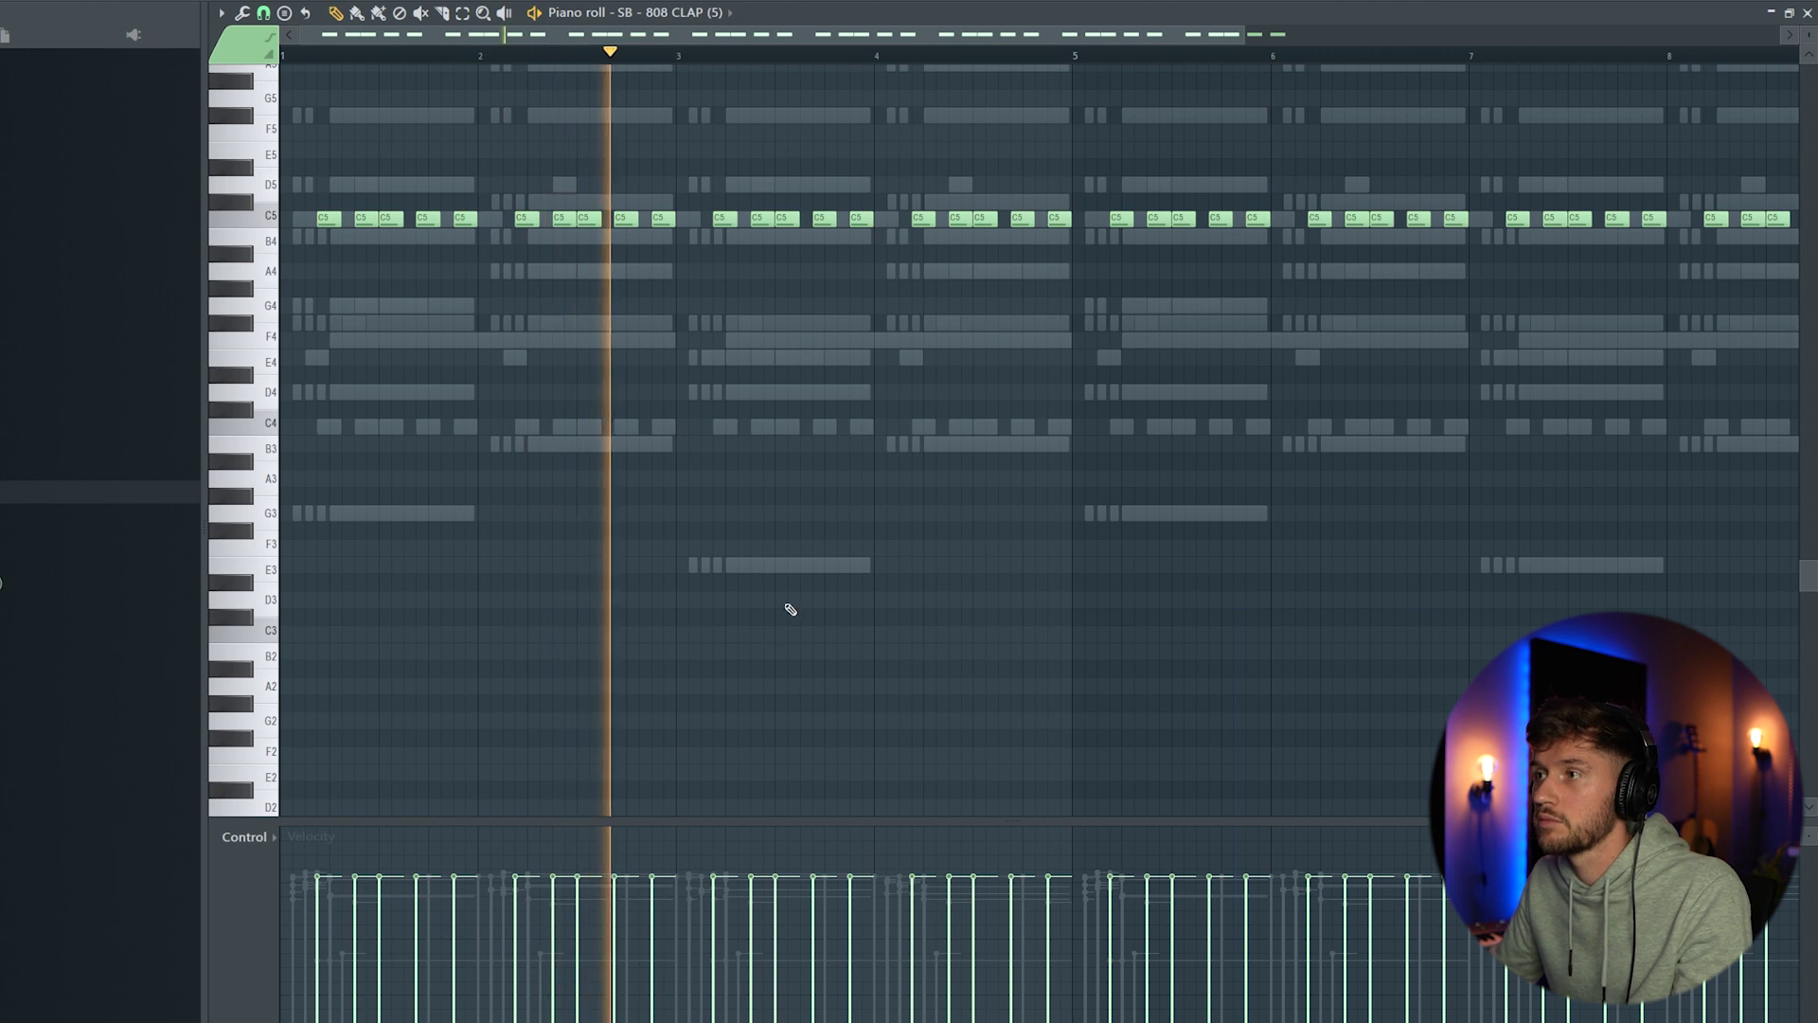
Bring the Channel Rack back over the SB - 808 CLAP (5) piano roll and play the full layered drum pattern.
key("space")
key("F6")
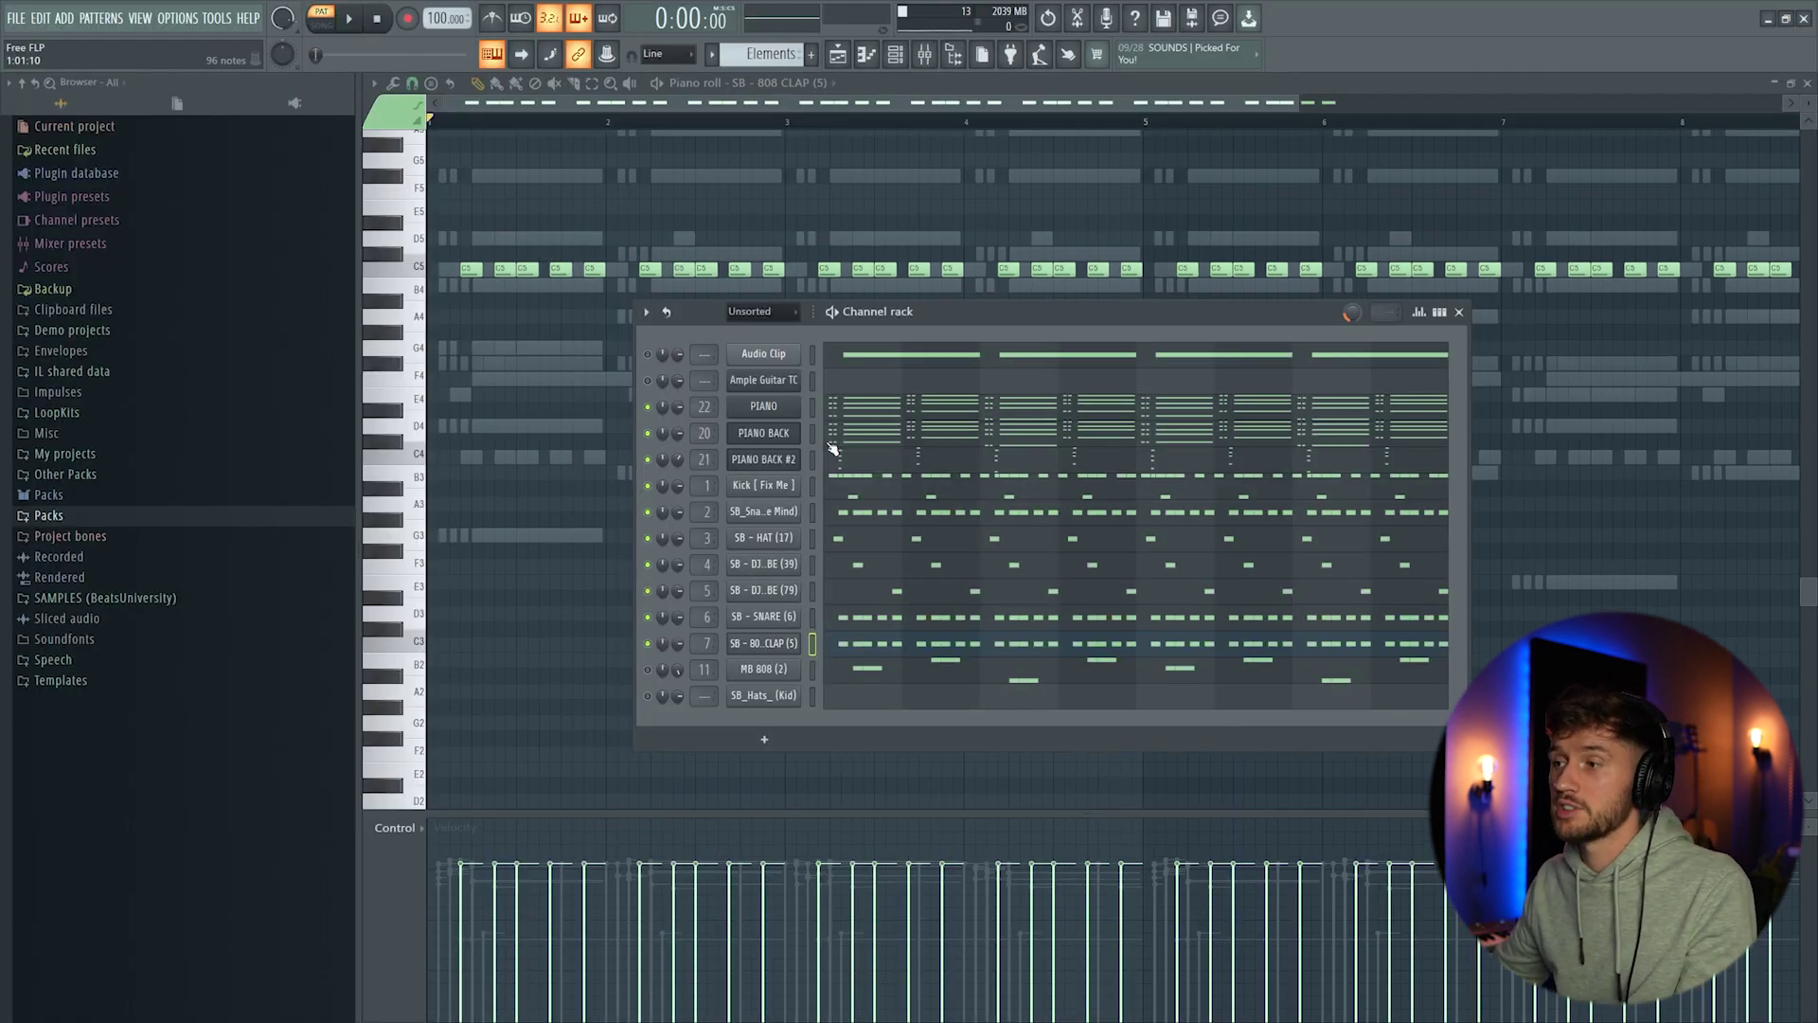
key("space")
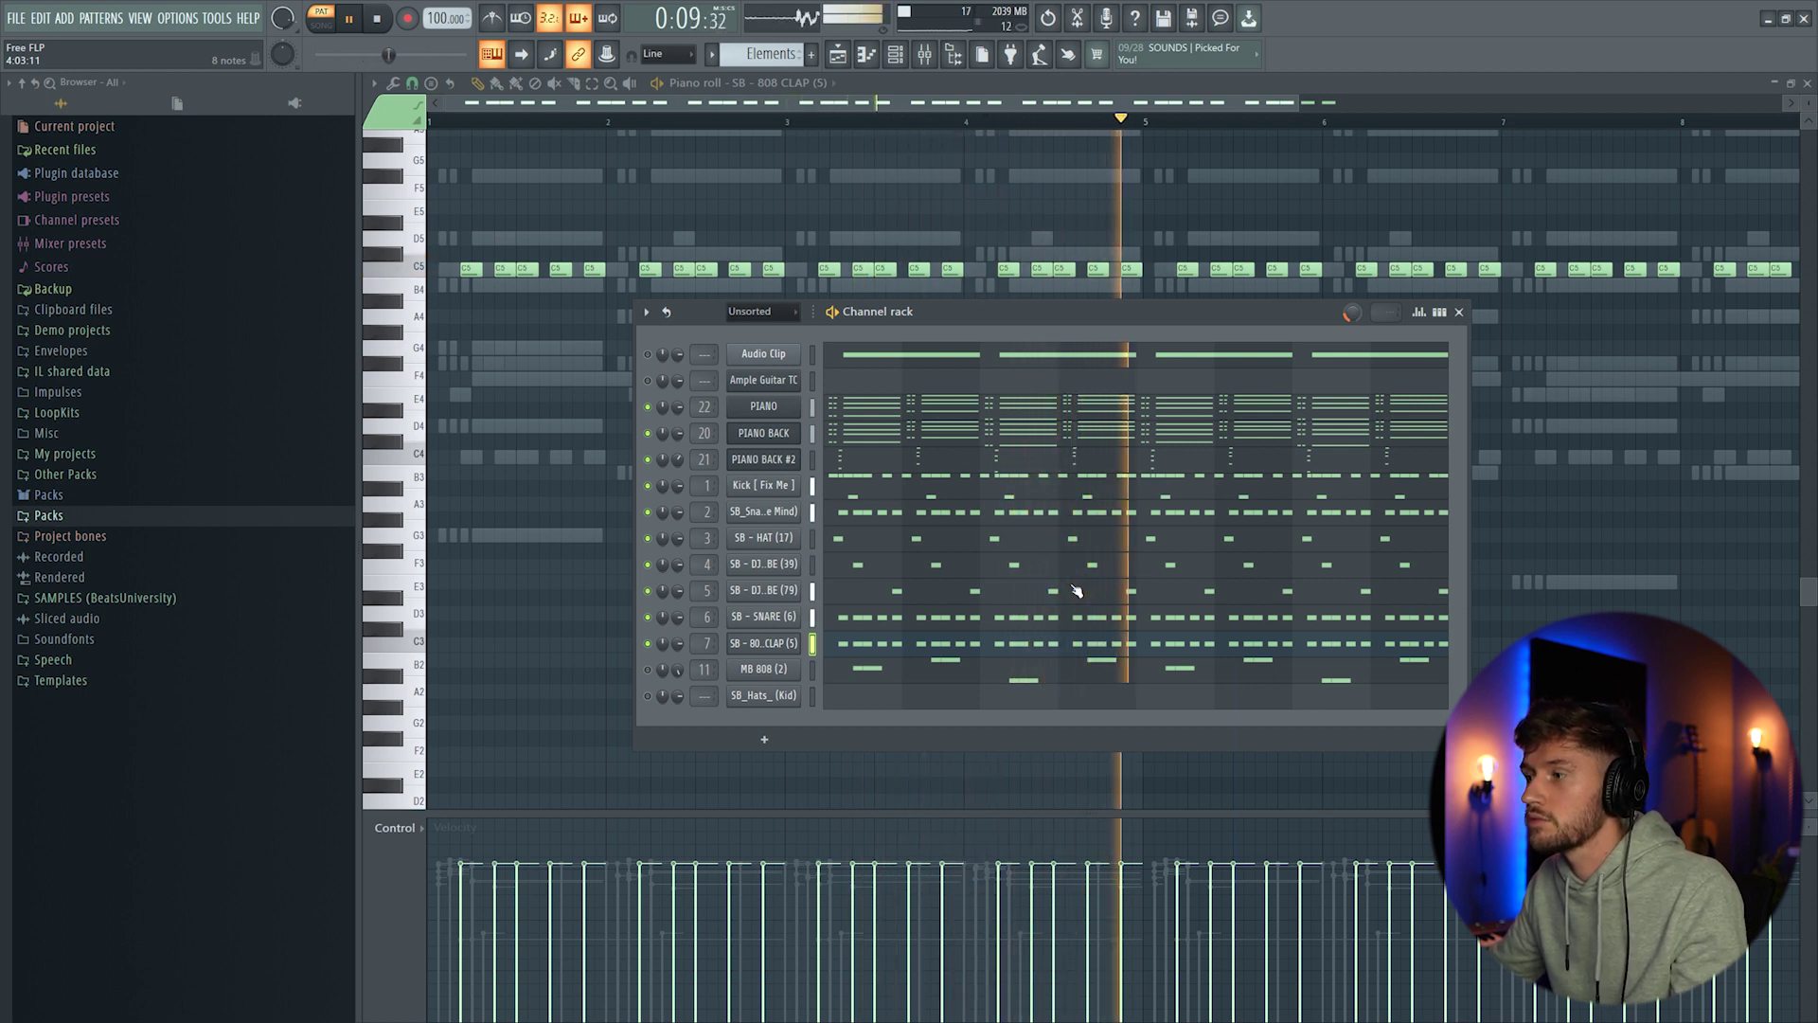
Inspect the MB 808 (2) sample, then view its G4, A4 and E4 808 notes across the bars.
key("space")
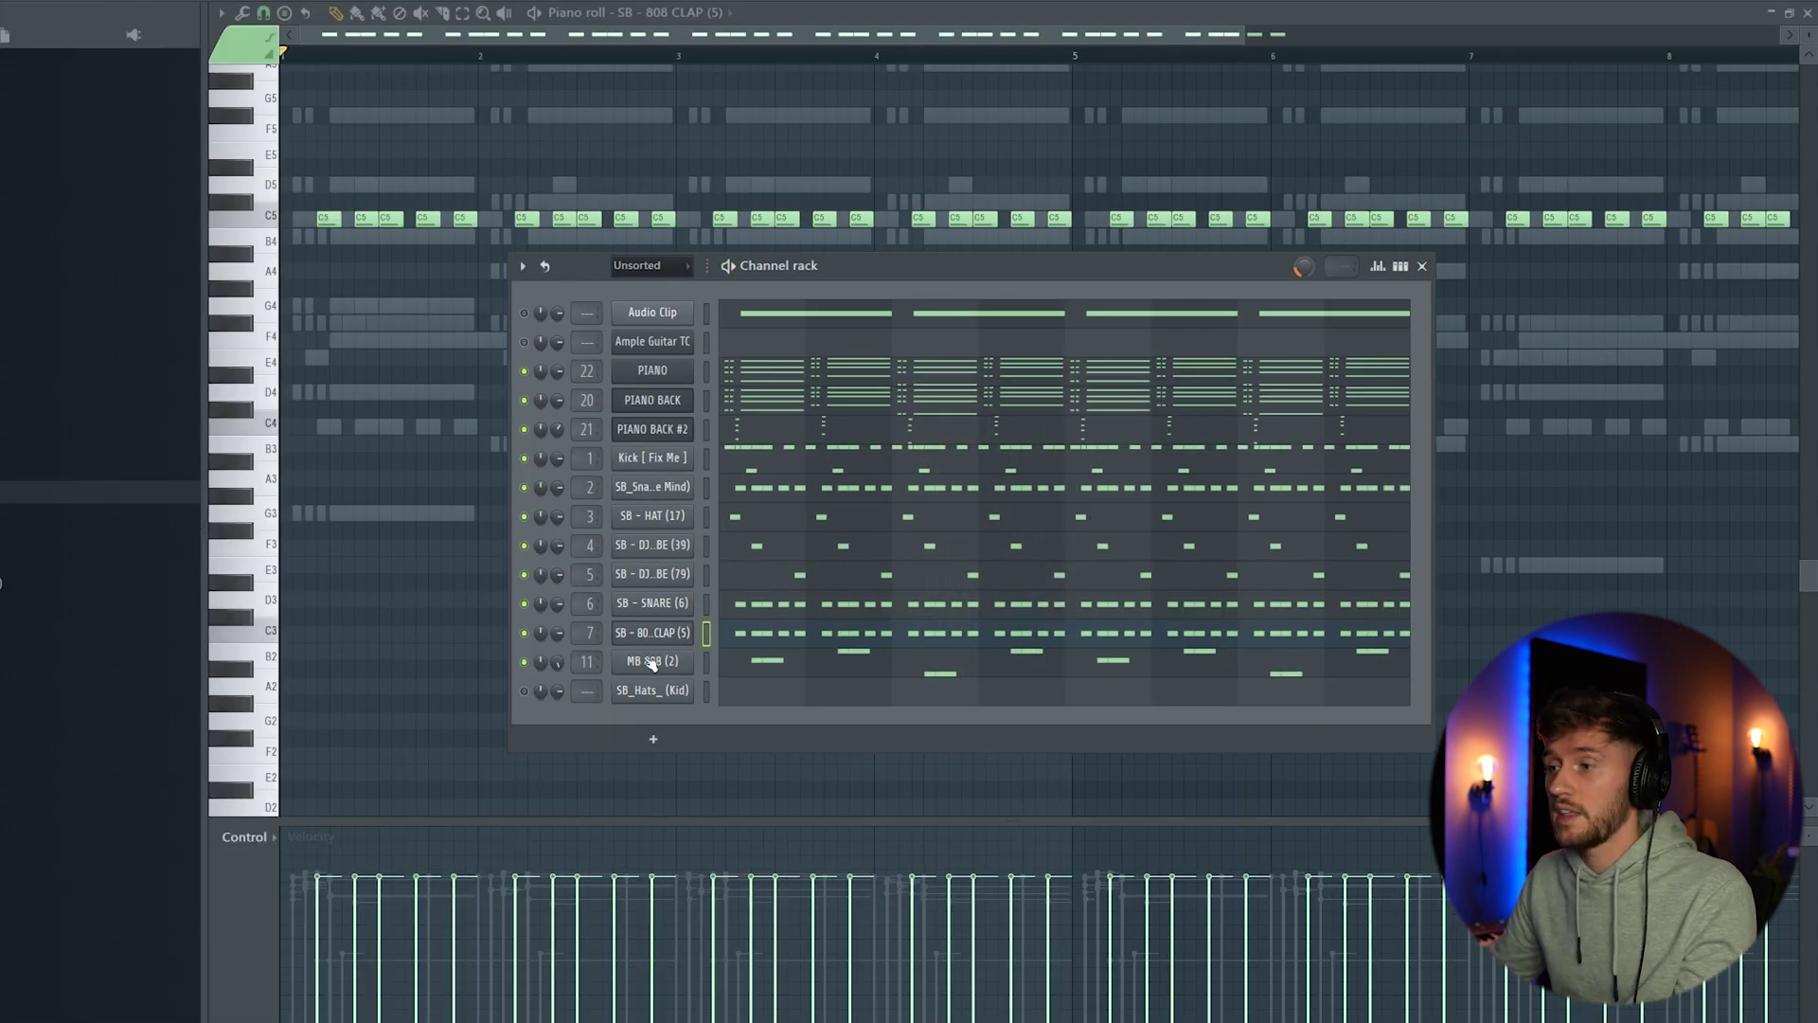
left_click(652, 661)
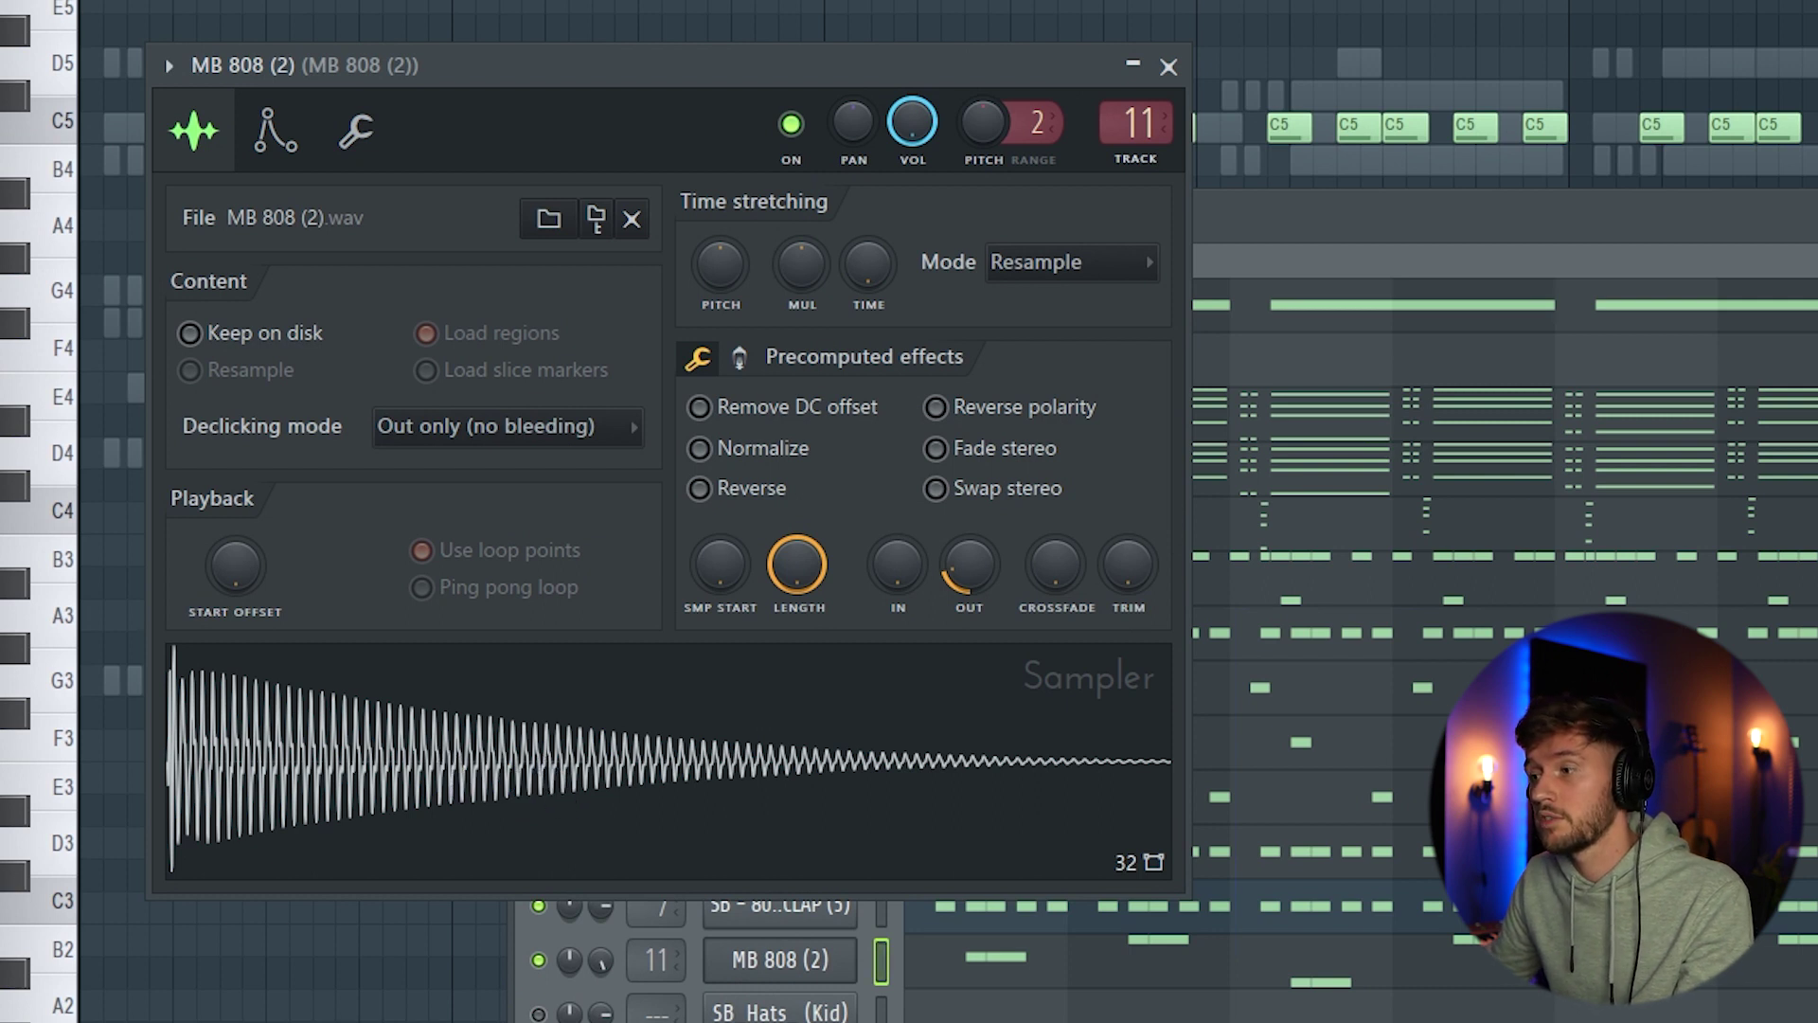
key("Escape")
scroll(884, 669, "up", 2)
scroll(840, 588, "down", 1)
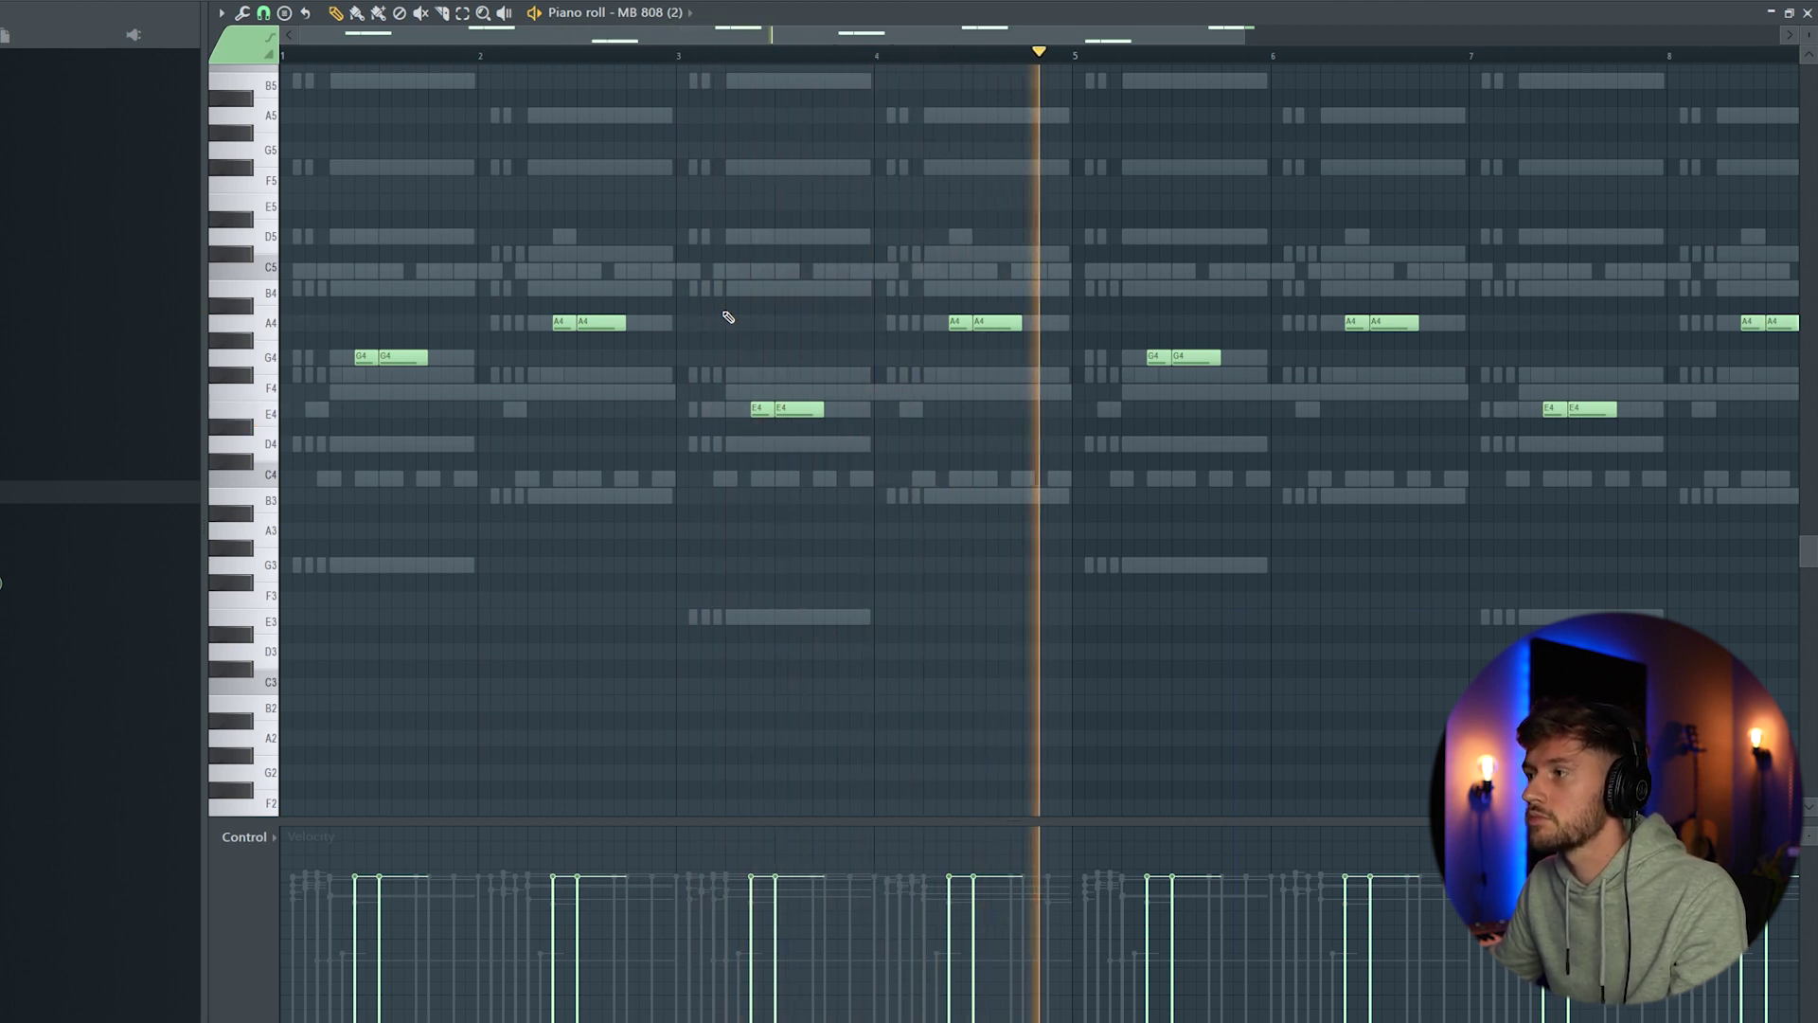
Play the drums while viewing the DRUMS BUS Pro-Q 3 EQ and OTT compressor in the Mixer.
key("space")
key("F9")
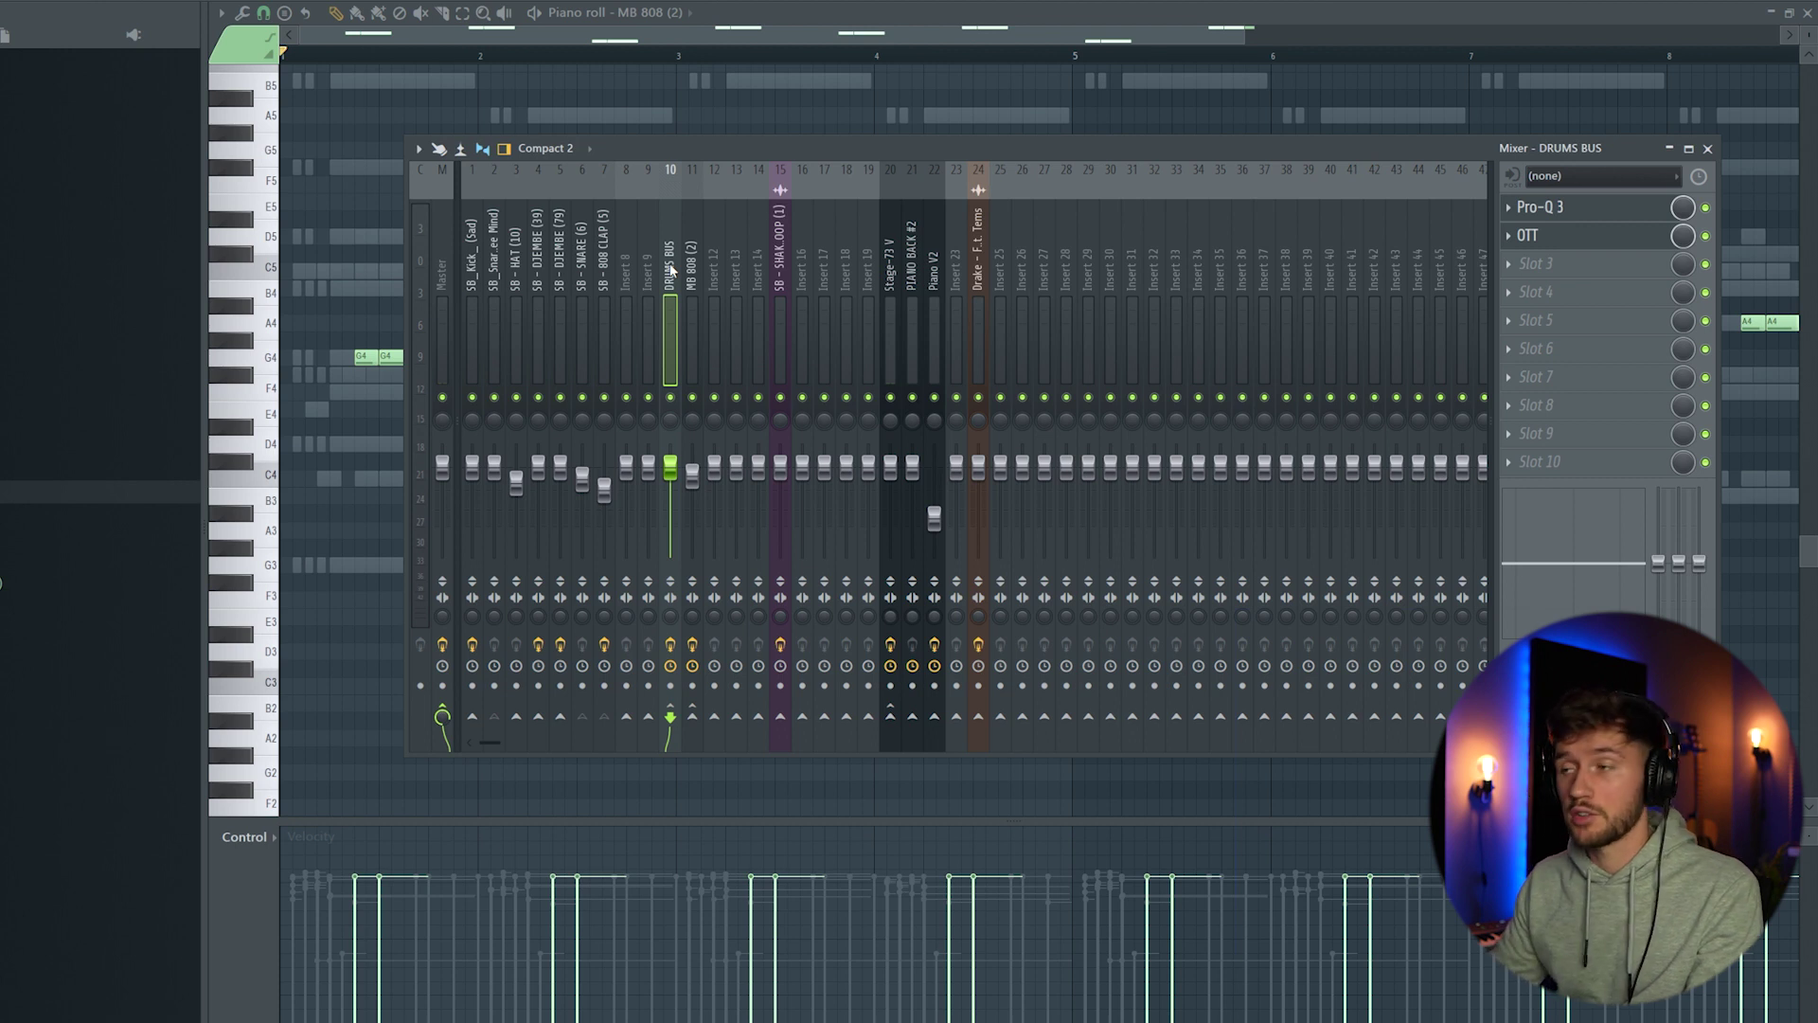
key("space")
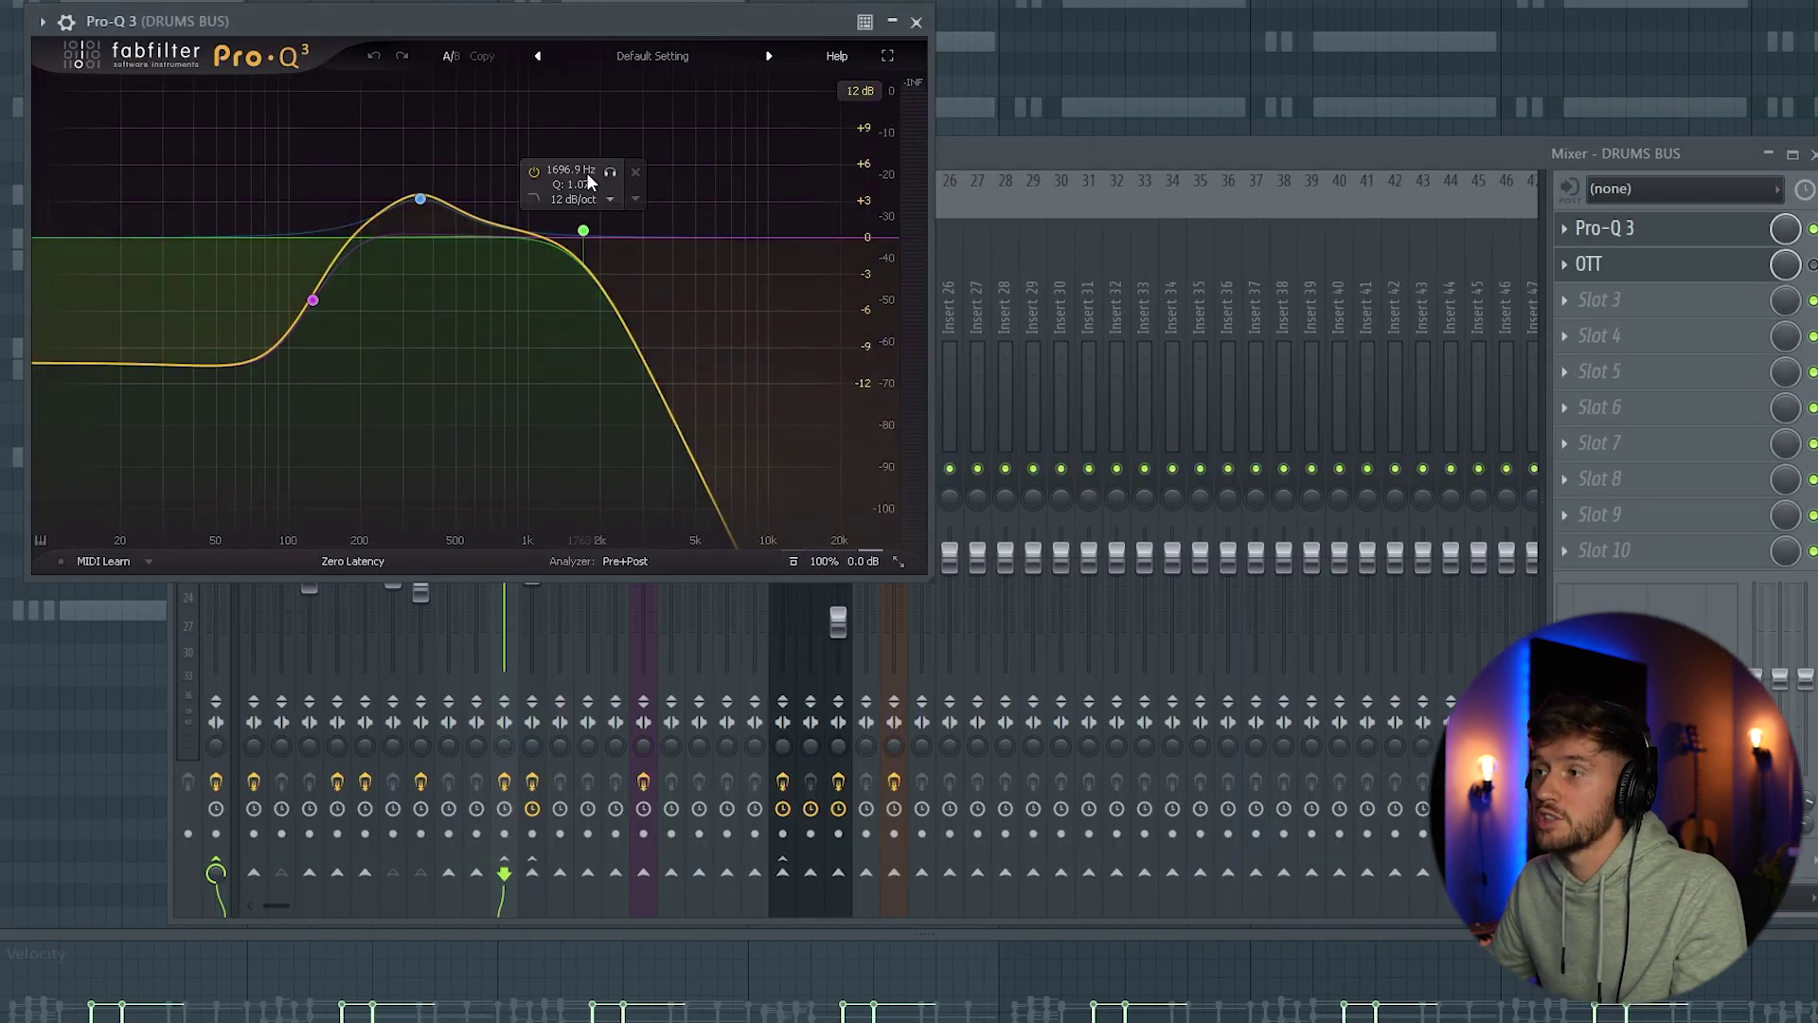
key("space")
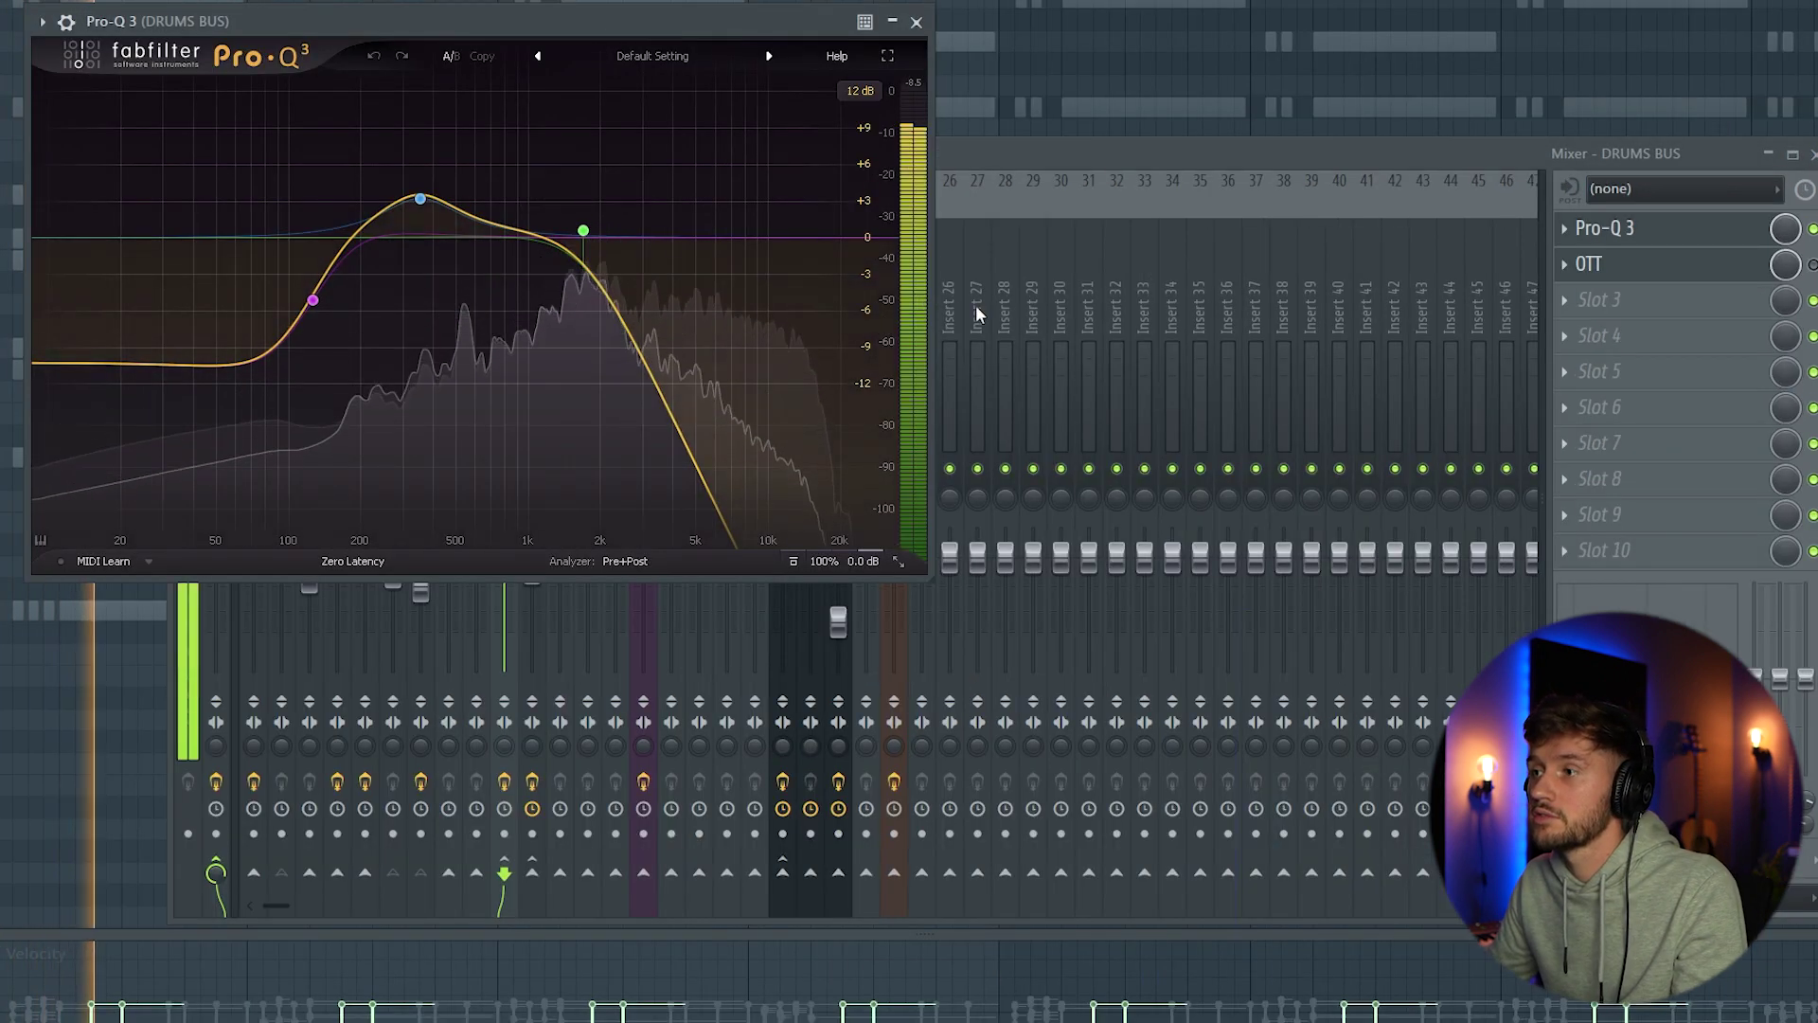
left_click(1590, 265)
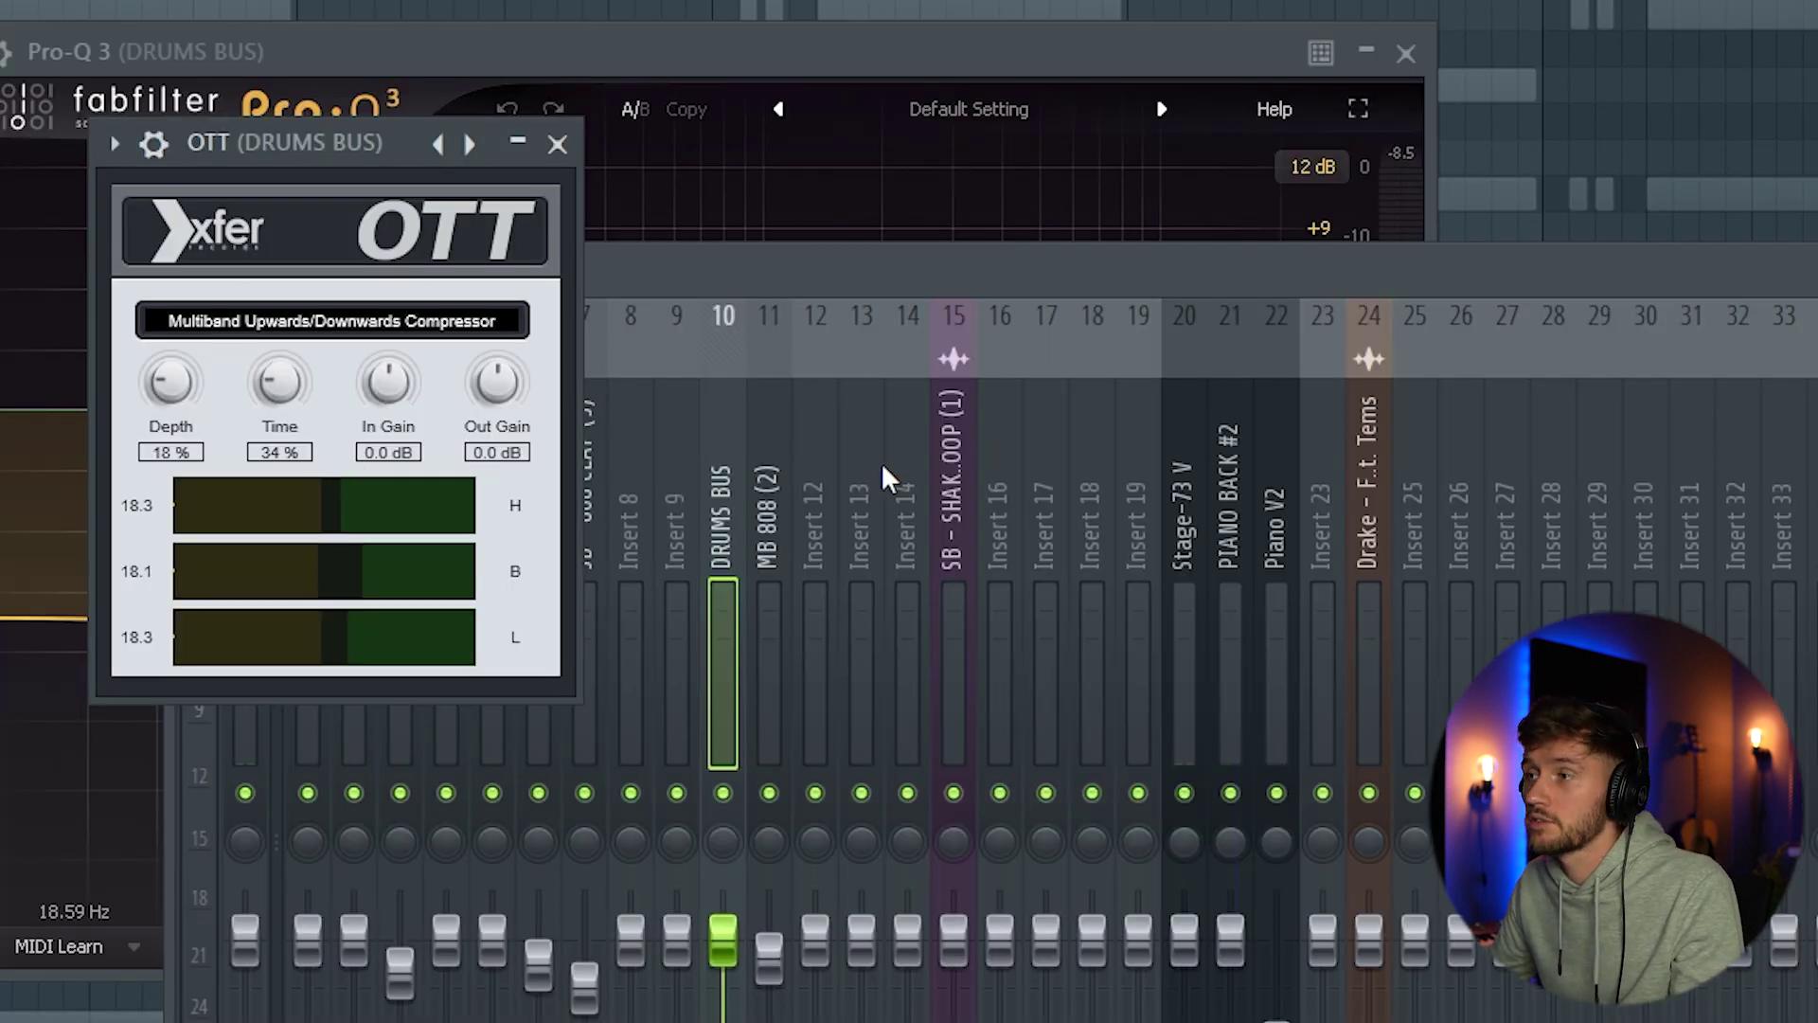
key("space")
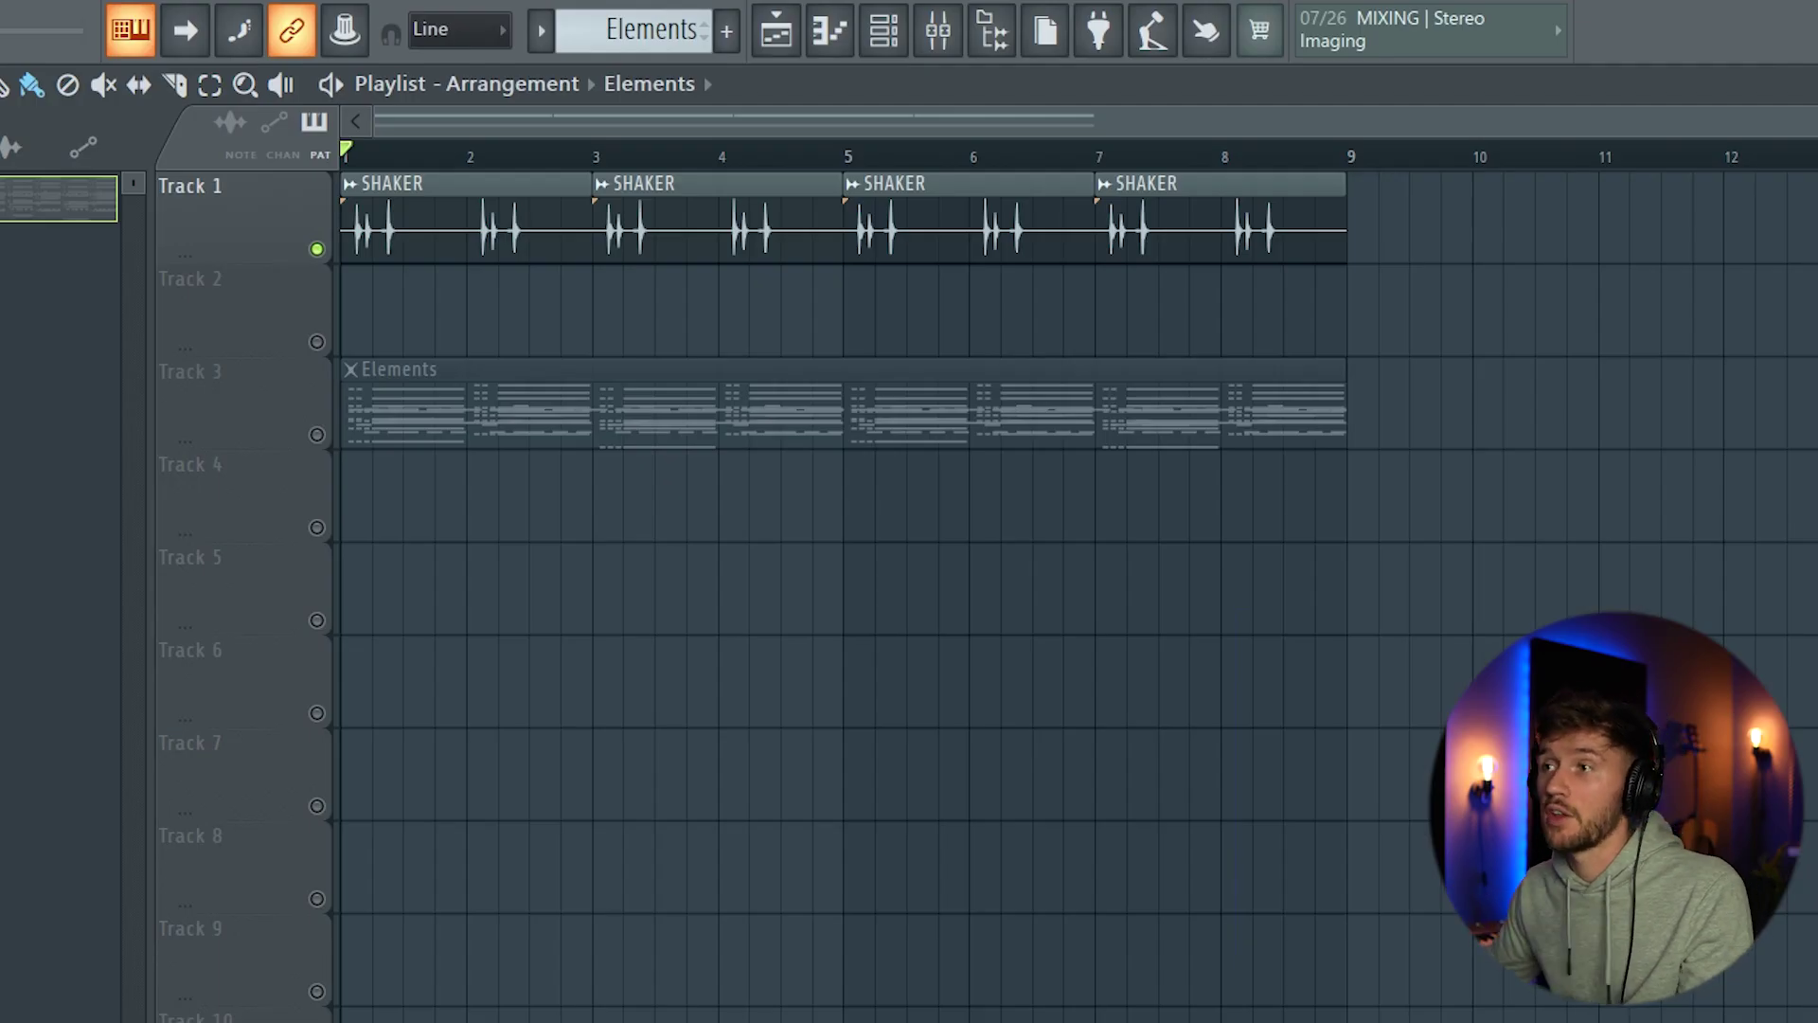
Play the arrangement with the SHAKER clips and the unmuted Elements pattern on Track 3.
key("space")
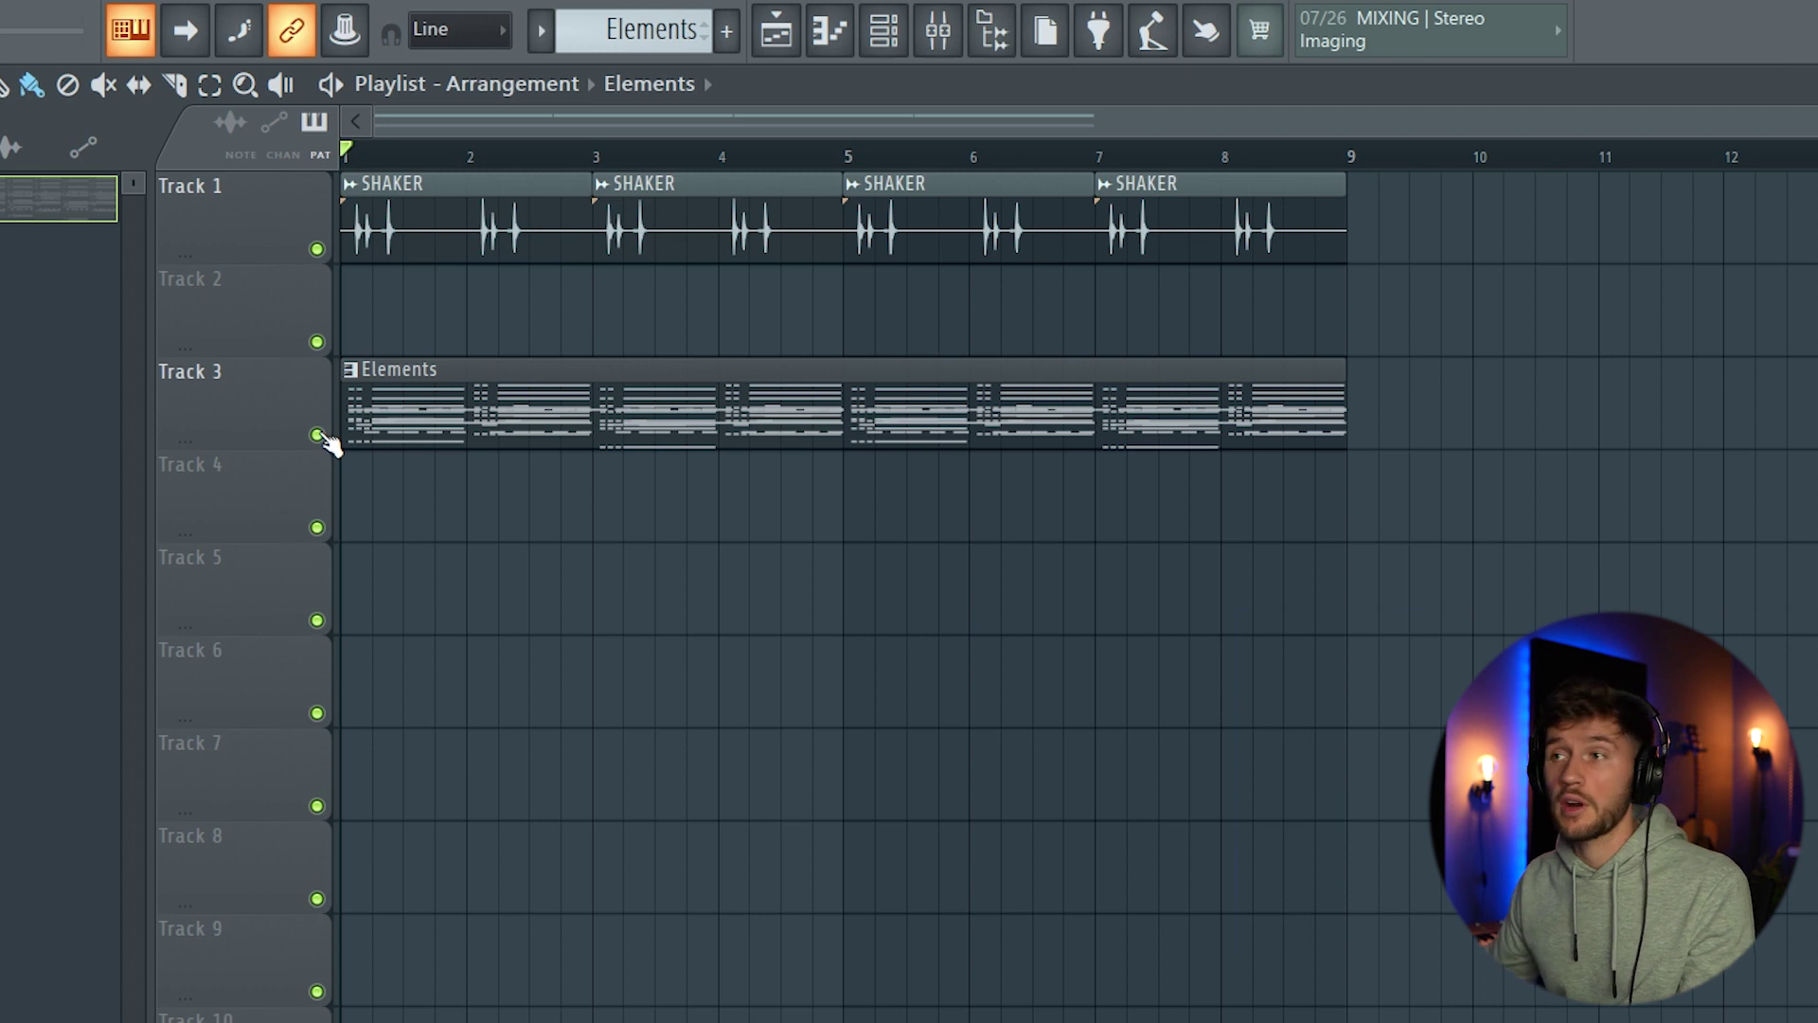
key("space")
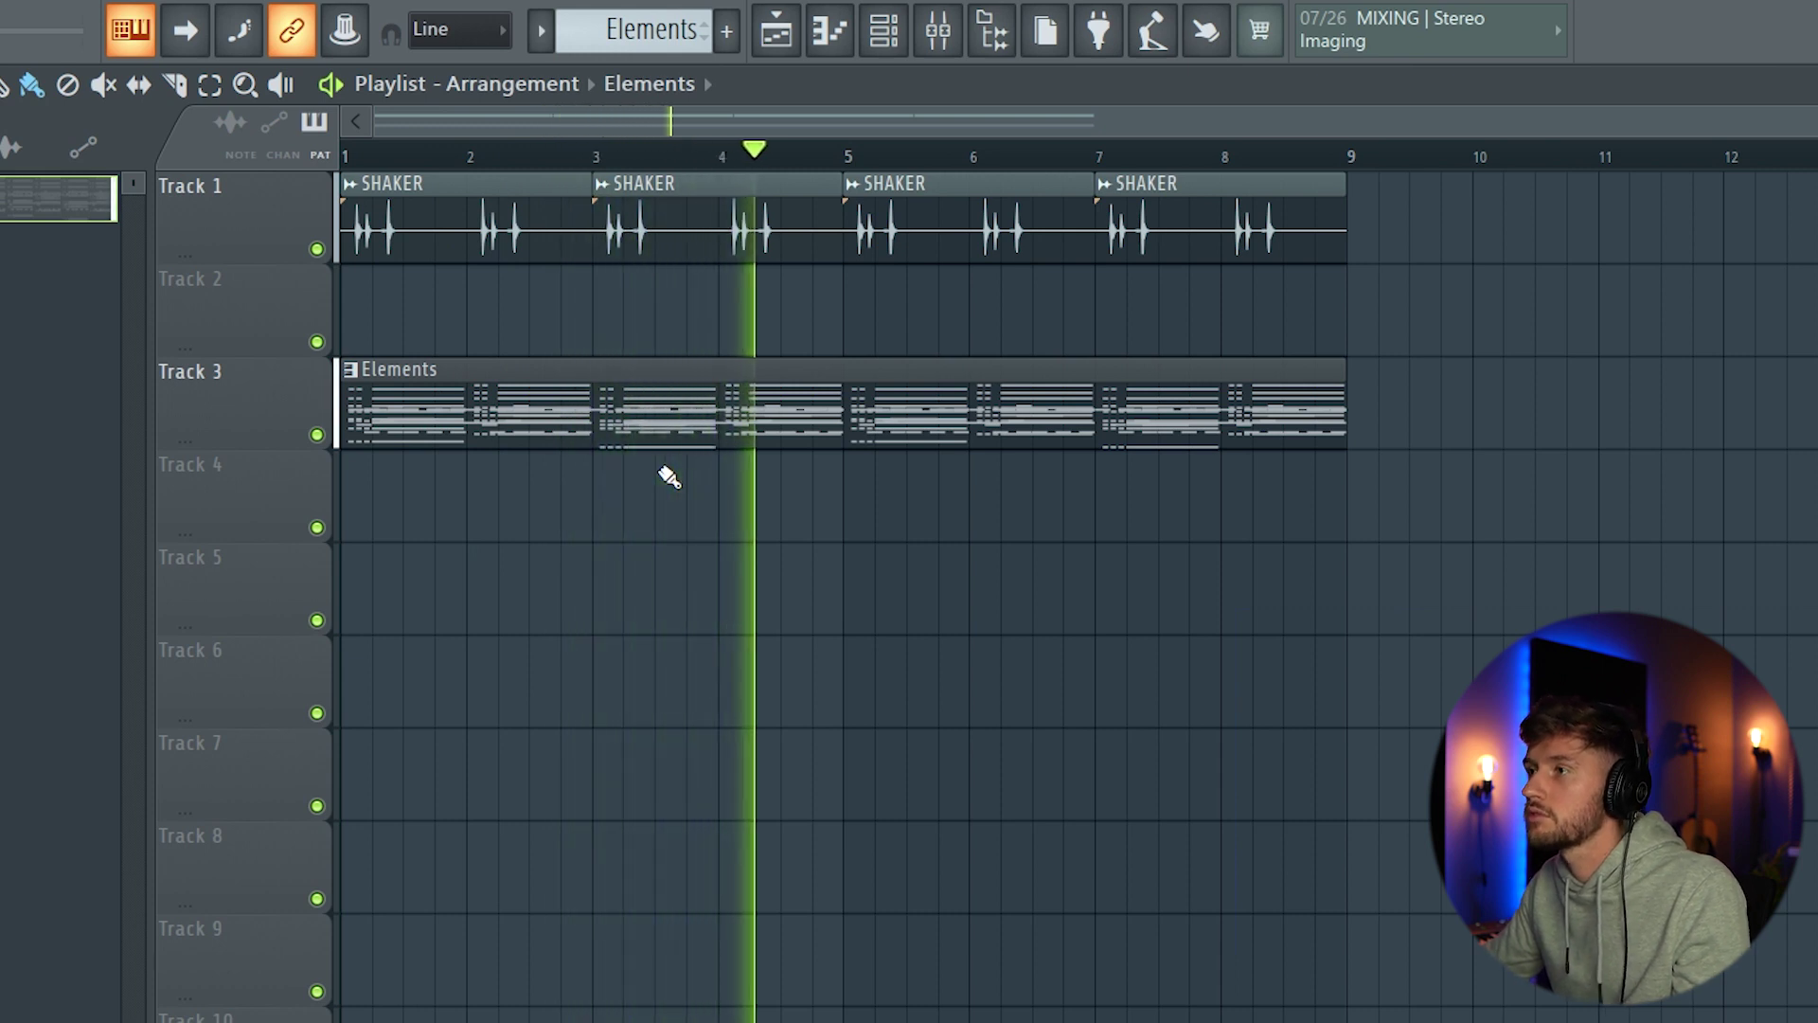
Open the MB 808 (2) insert's Pro-Q 3 in the Mixer and select its bell dip band.
key("F9")
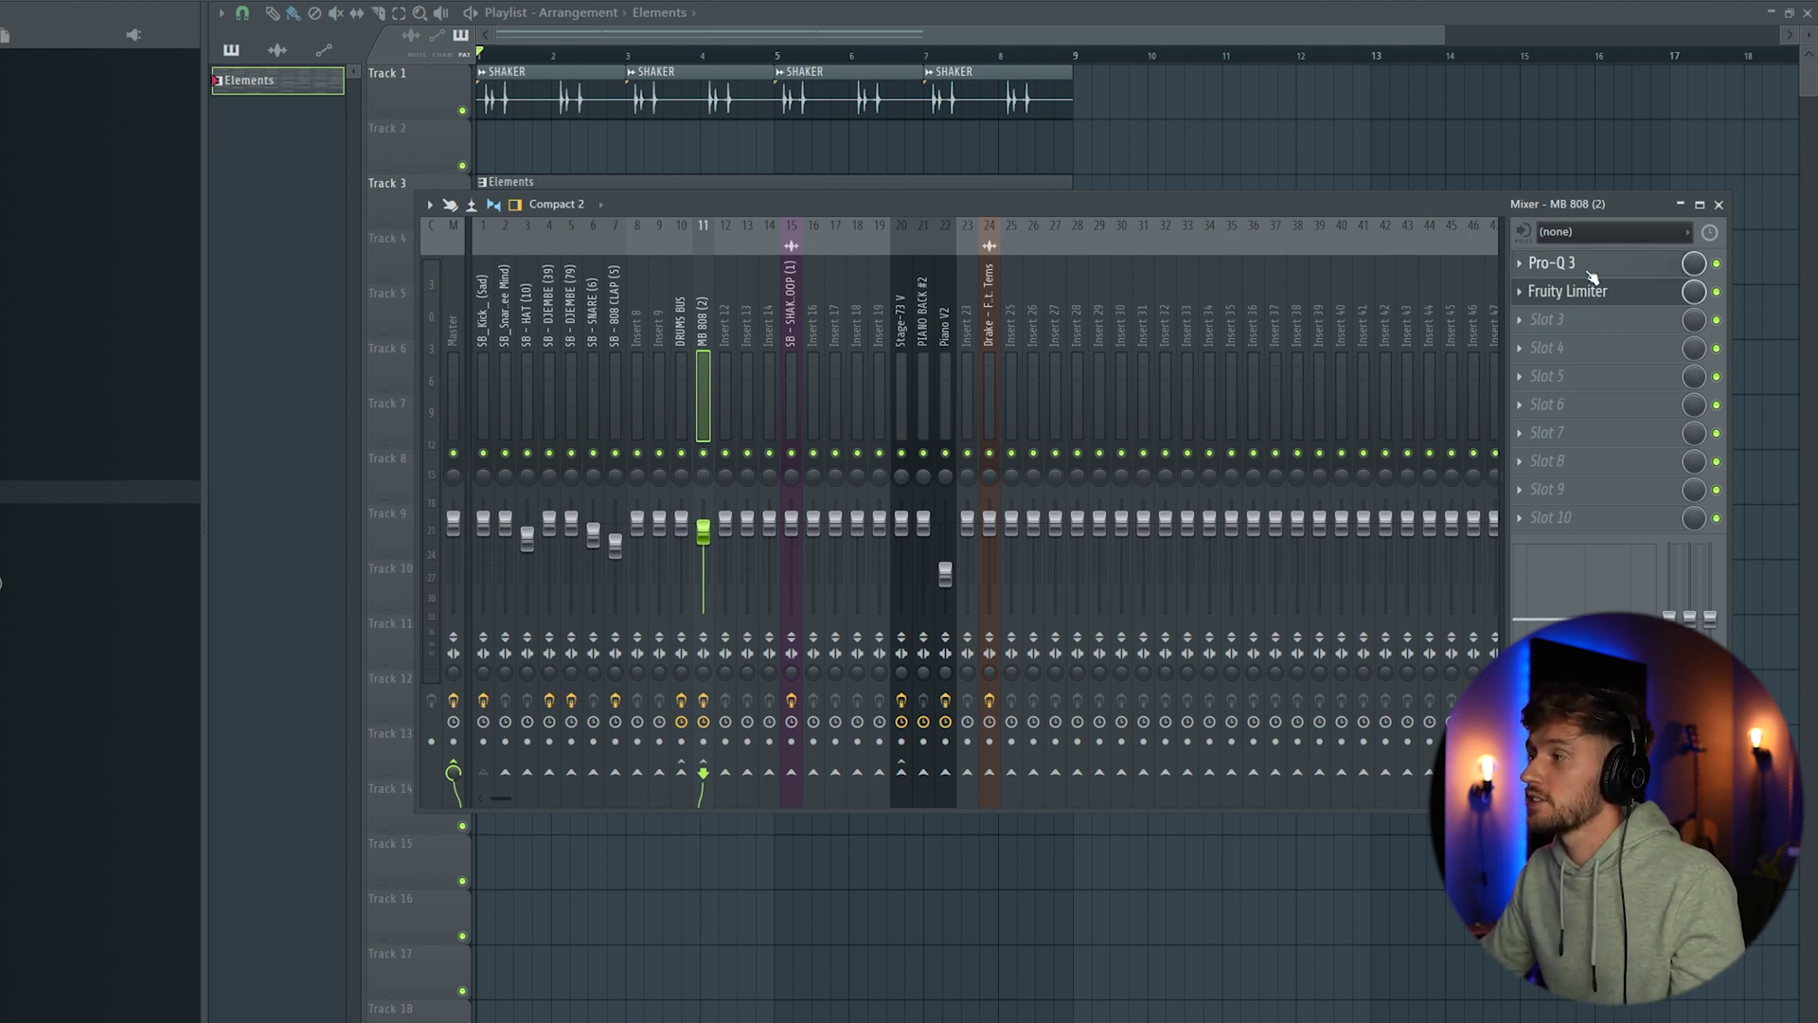
left_click(1553, 262)
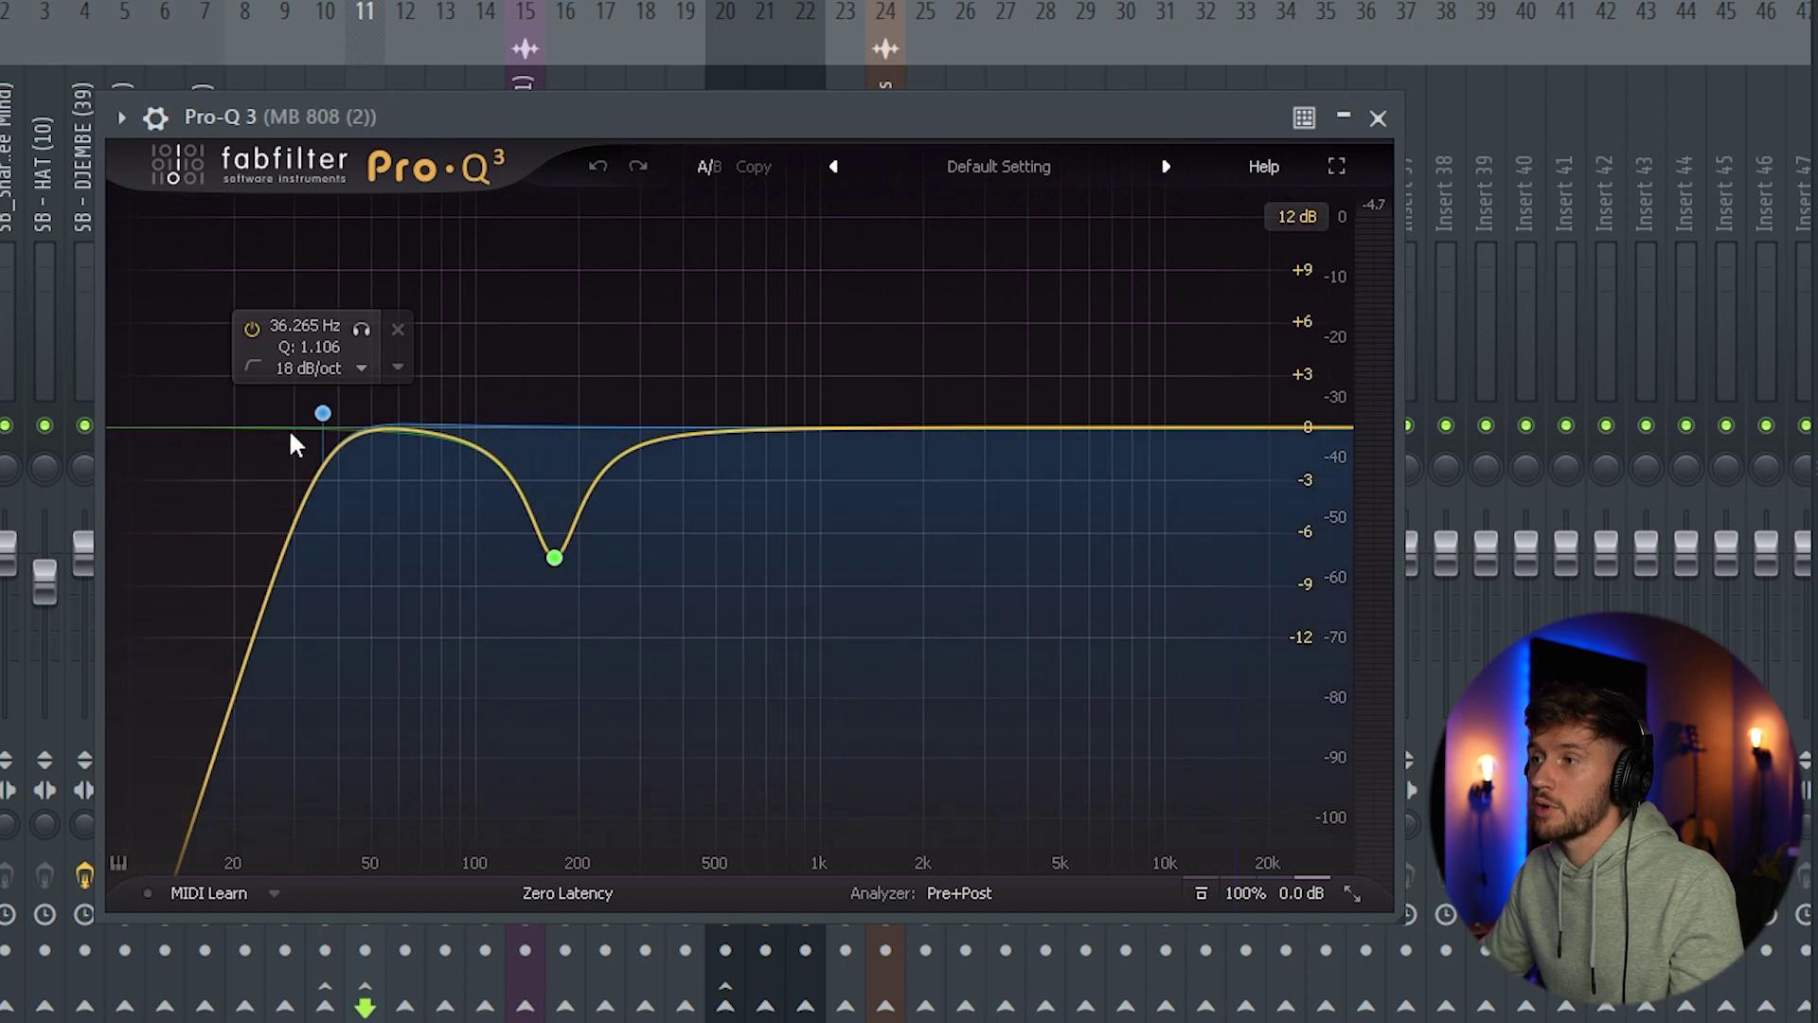
left_click(555, 556)
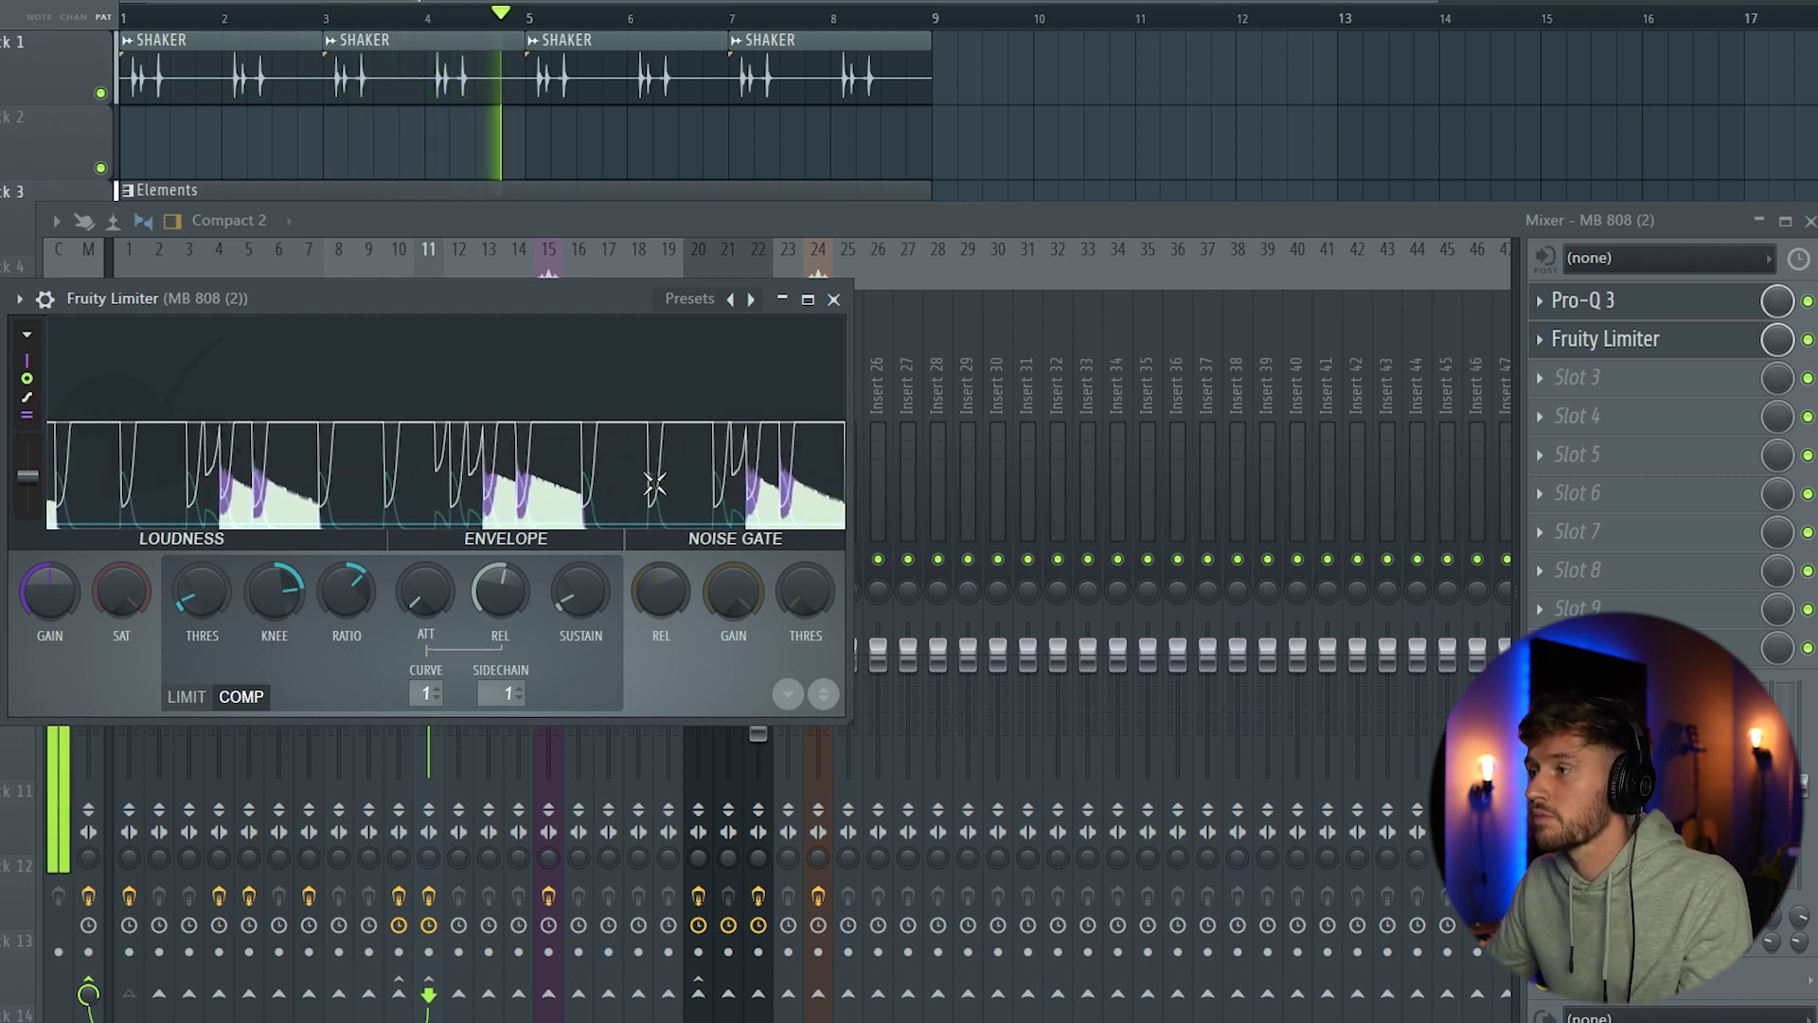
Stop playback with the MB 808 (2) Fruity Limiter still open.
key("space")
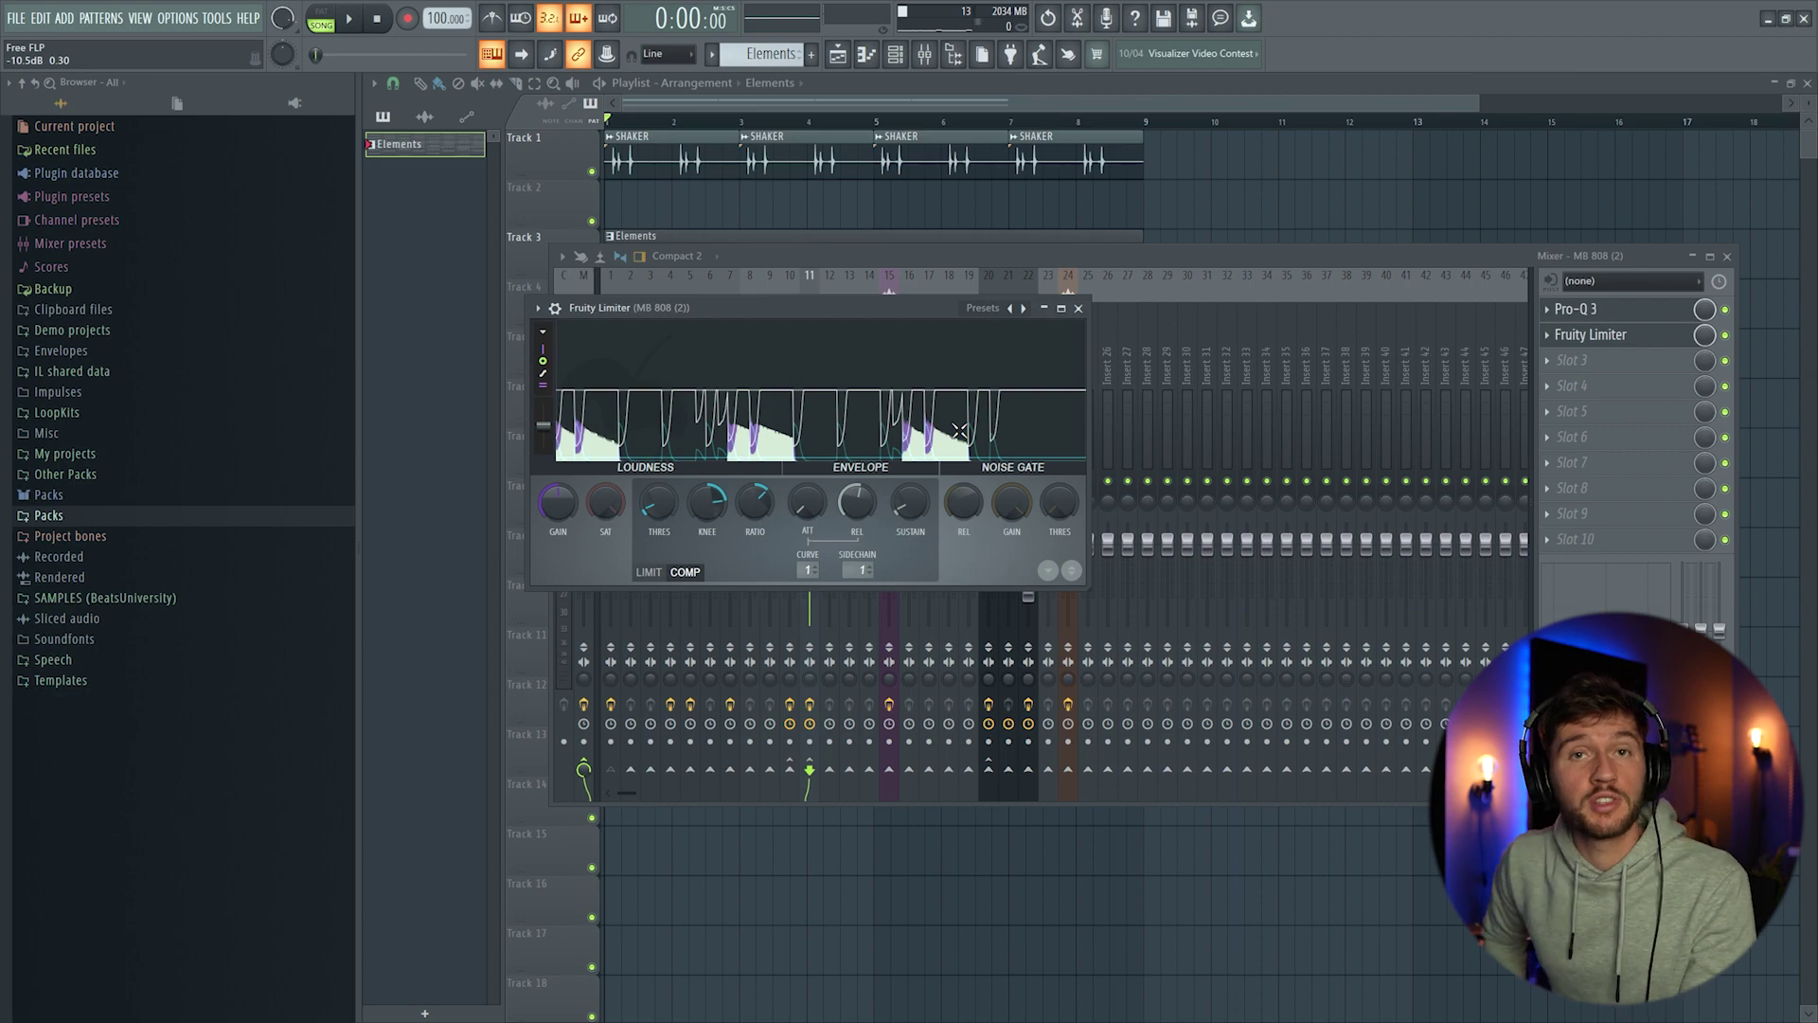